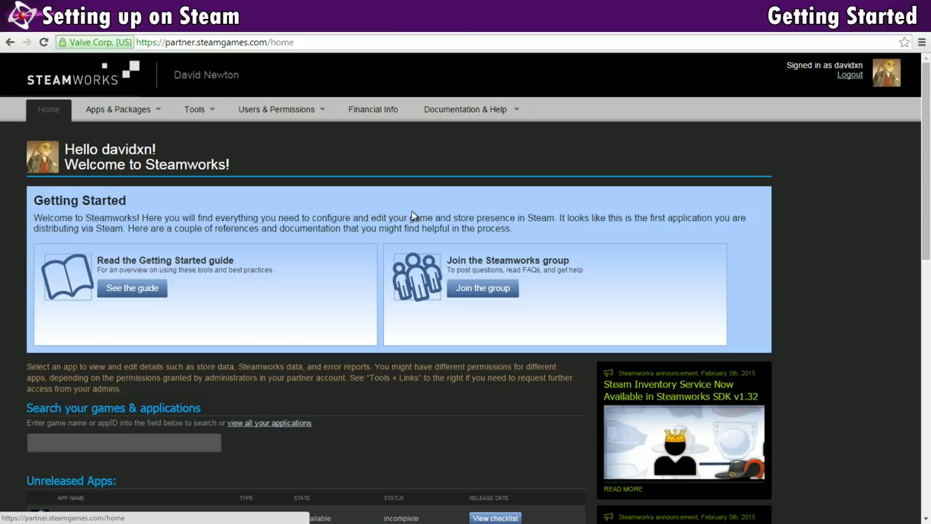
- Open the English Steamworks documentation and scroll through the page
mouse_move(440, 116)
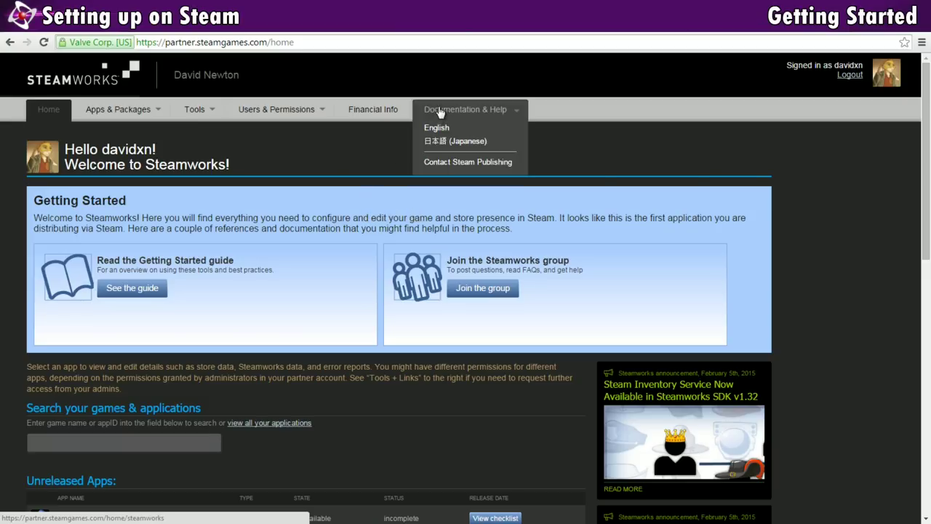
click(442, 130)
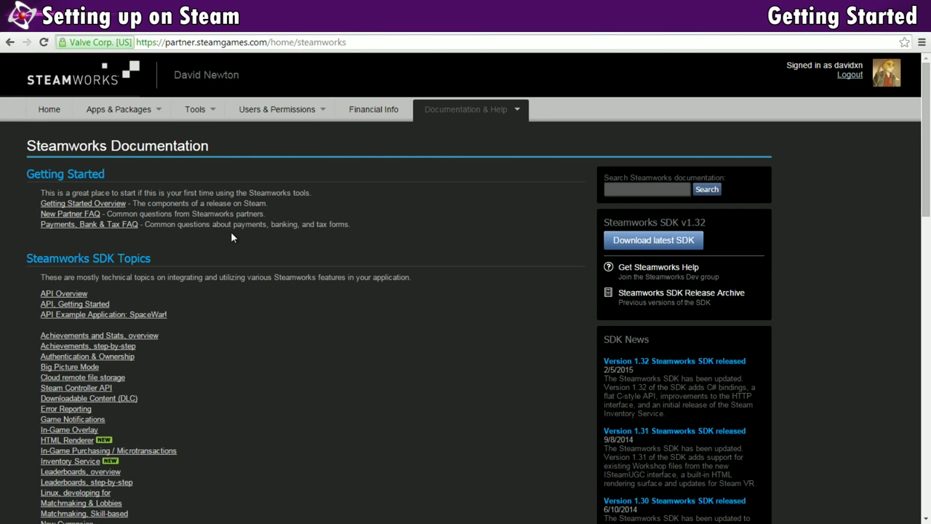
scroll(231, 232, down, 3)
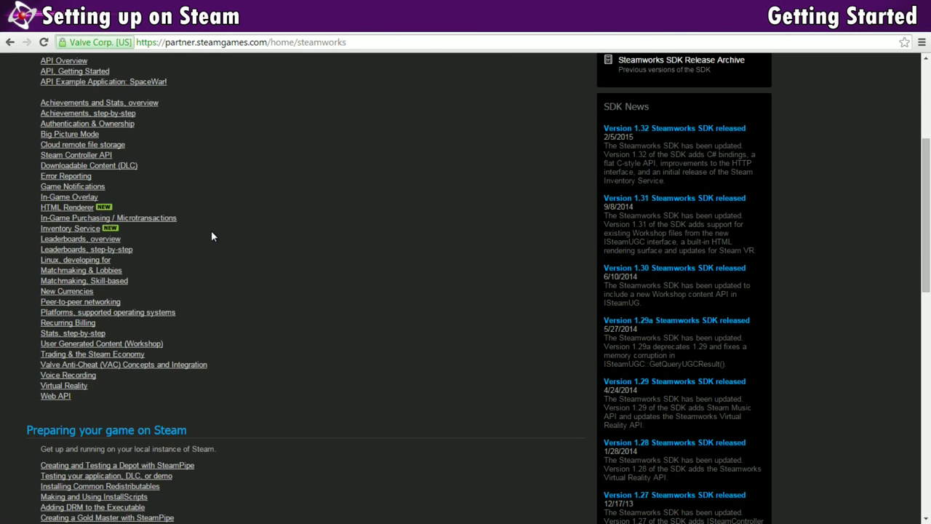
scroll(212, 237, down, 5)
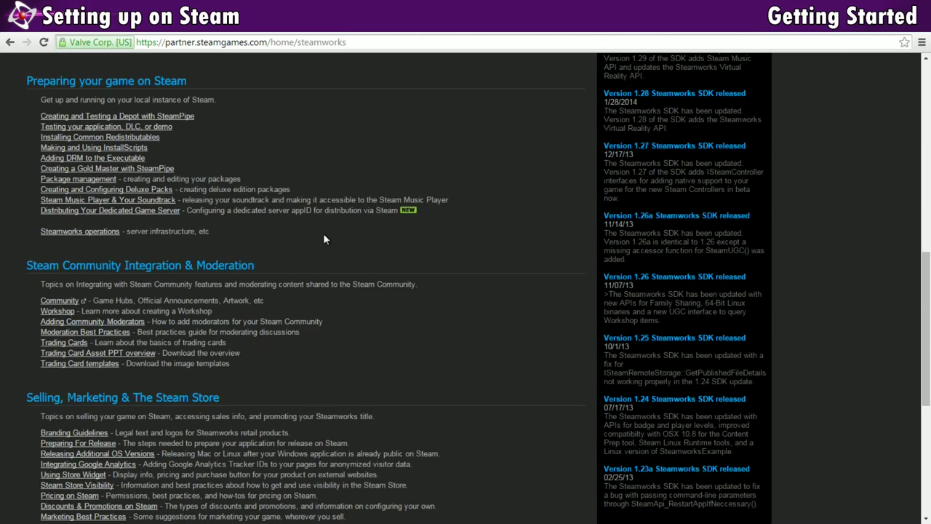
scroll(325, 239, down, 4)
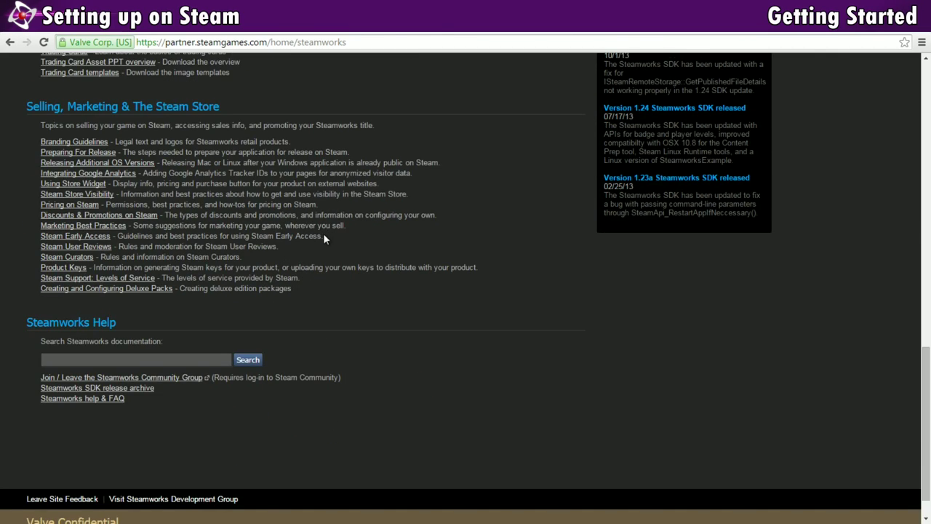
scroll(325, 238, up, 4)
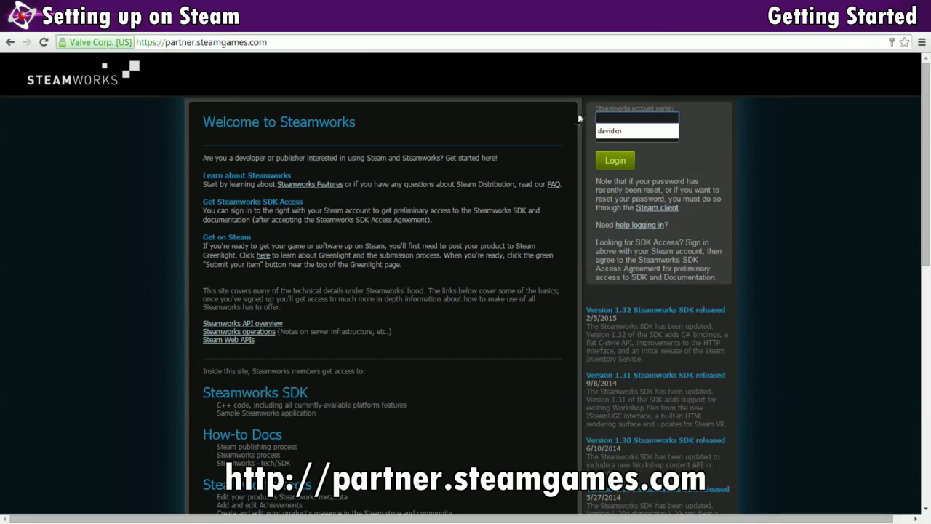
- Sign in to Steamworks with the account name and the saved autofilled password
text(davidxn)
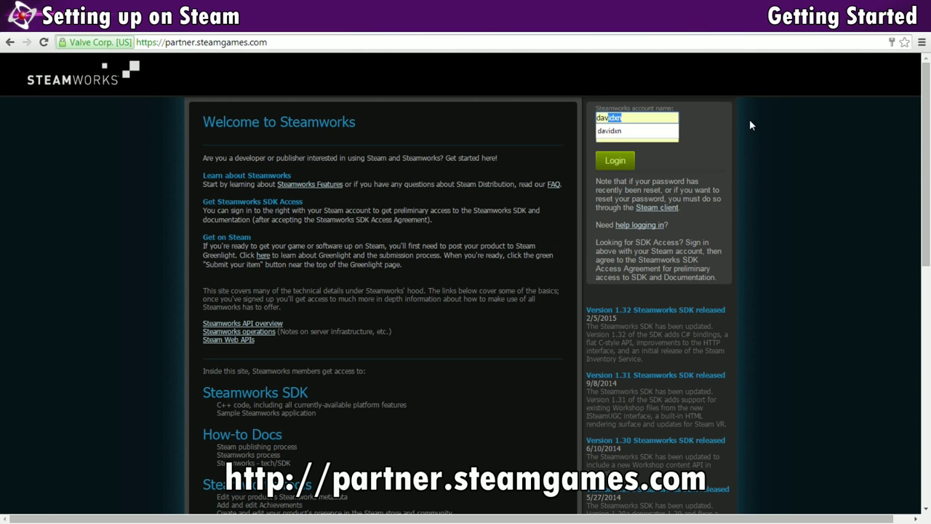
click(658, 130)
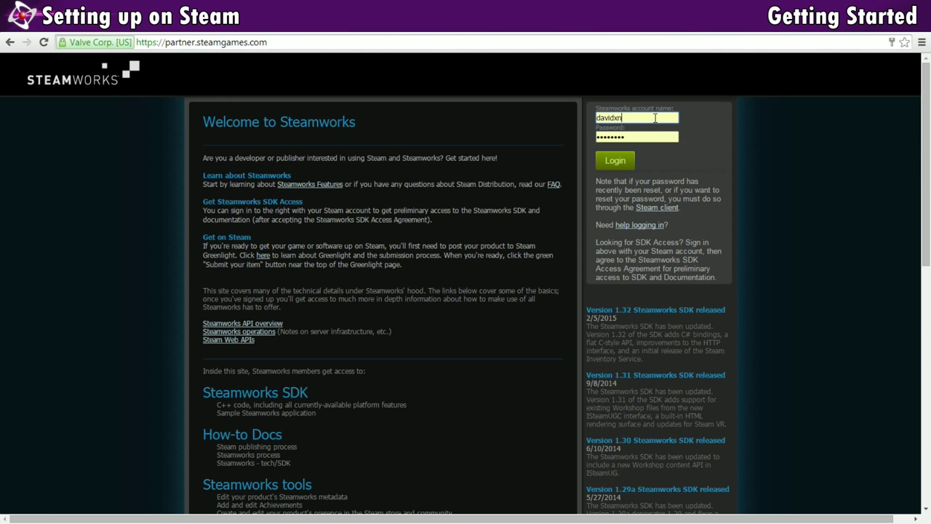
click(615, 161)
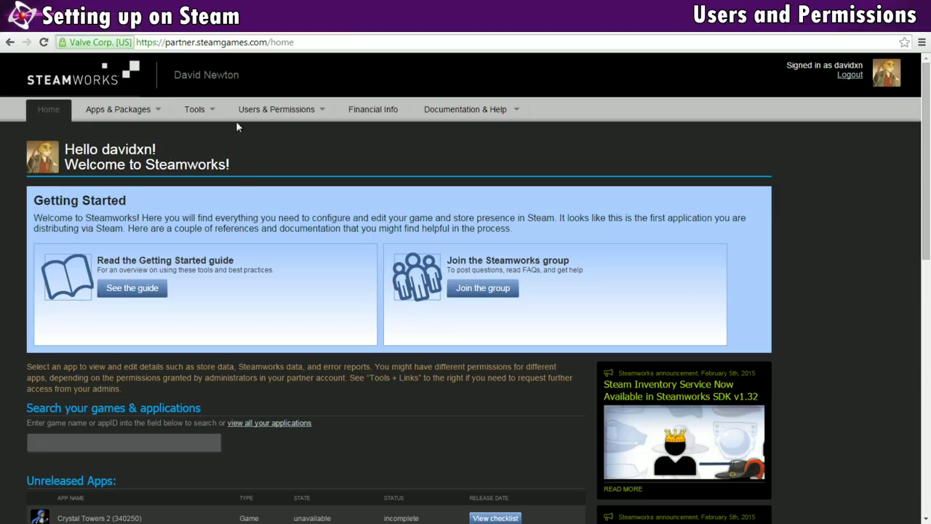
mouse_move(270, 110)
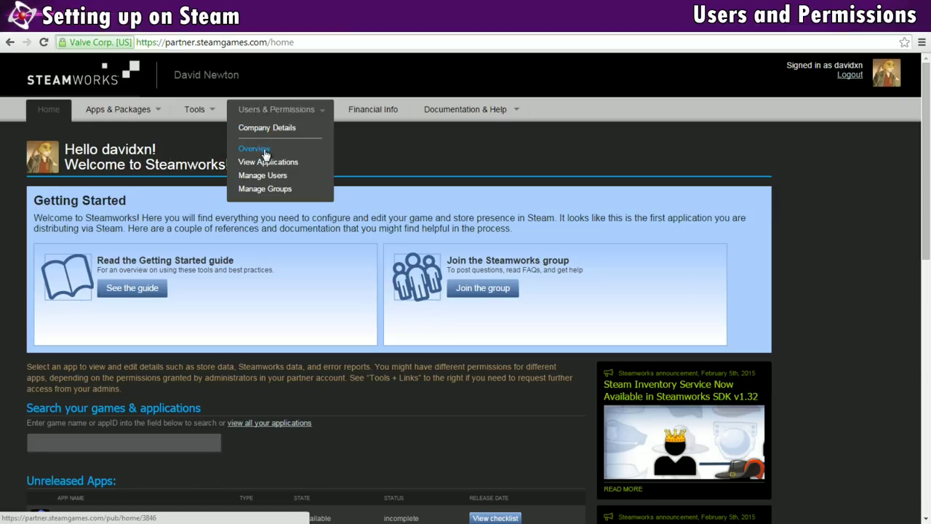
- View the Users & Permissions Overview, then go to the Contact Steam Publishing form
click(263, 151)
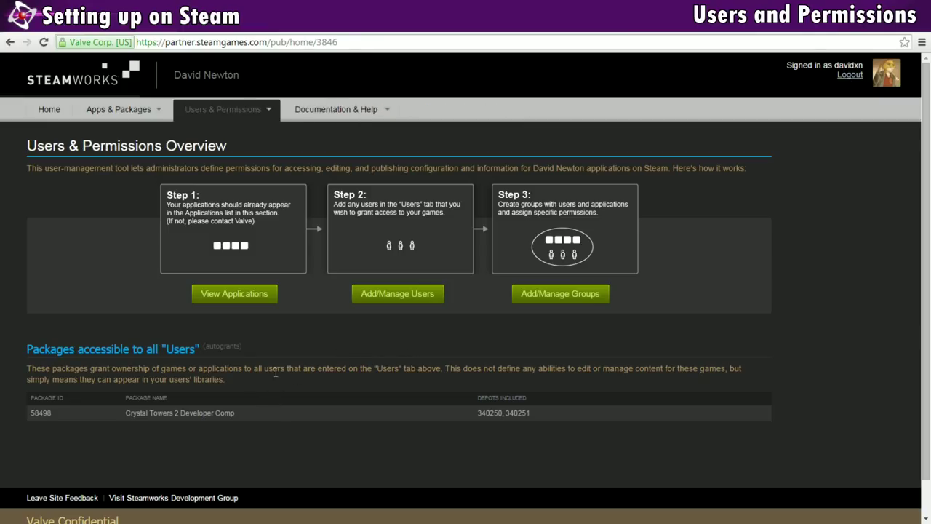
mouse_move(336, 109)
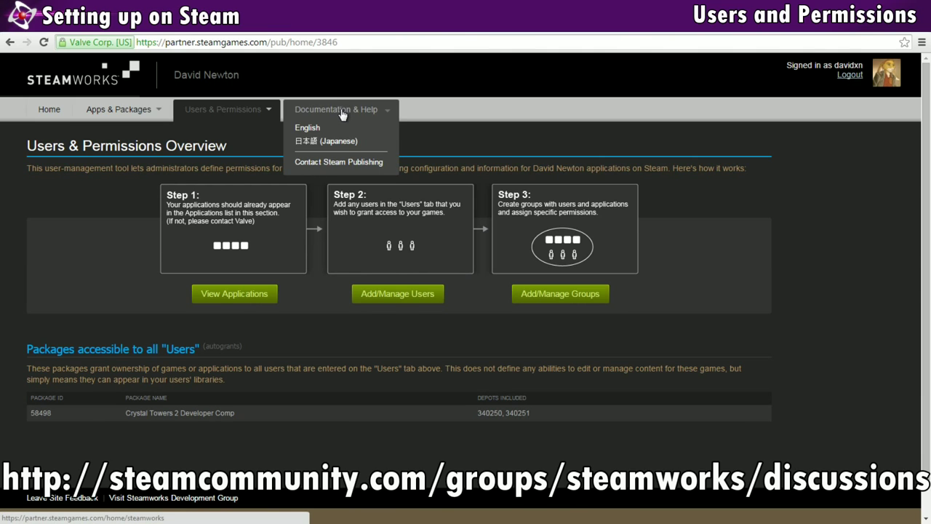
click(328, 166)
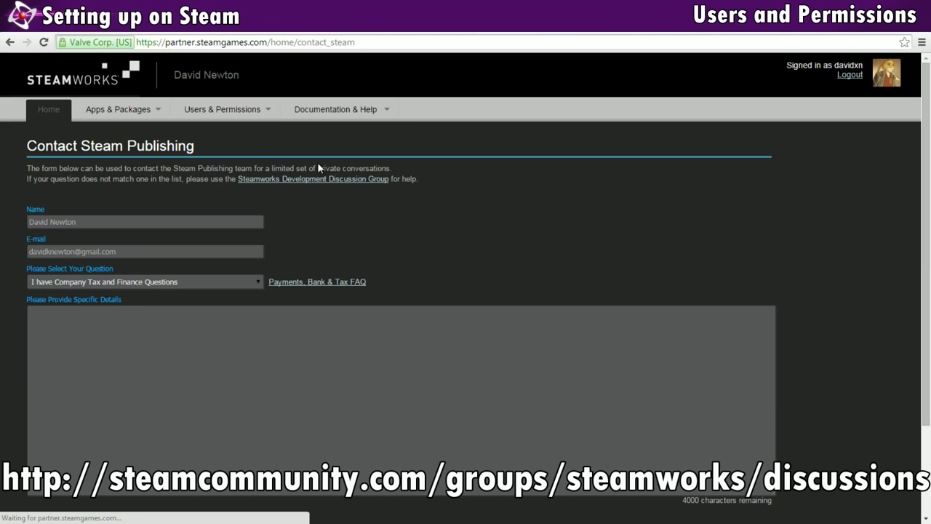
- Browse the Steamworks Development group page and its Discussions threads on Steam Community
click(292, 182)
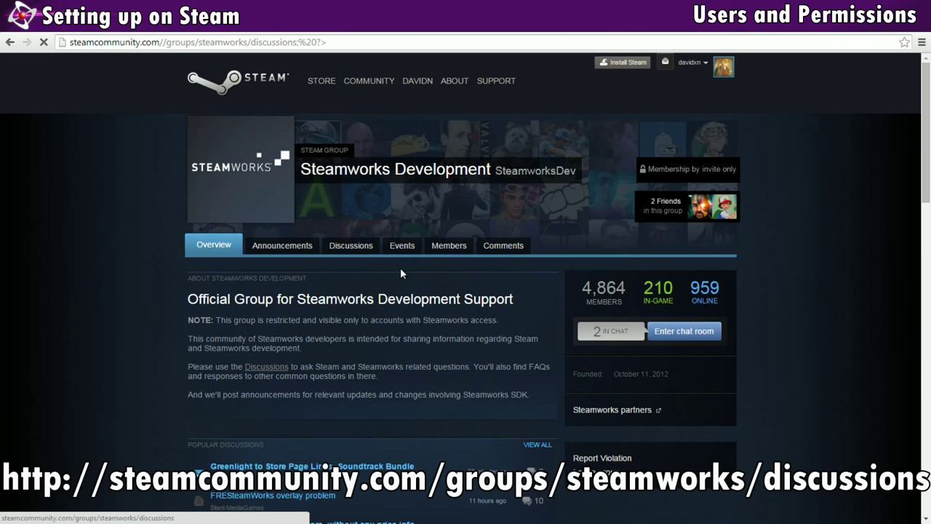
scroll(400, 268, down, 2)
scroll(392, 261, down, 3)
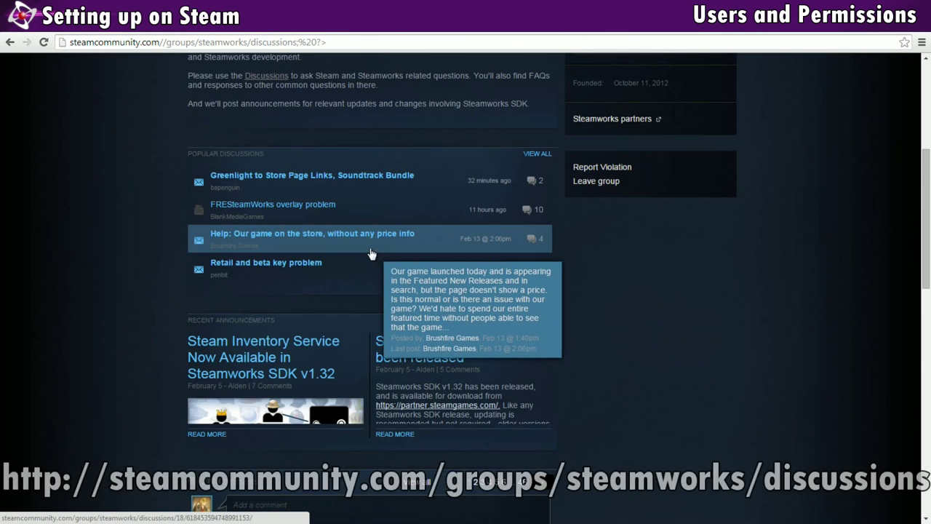
scroll(370, 253, up, 4)
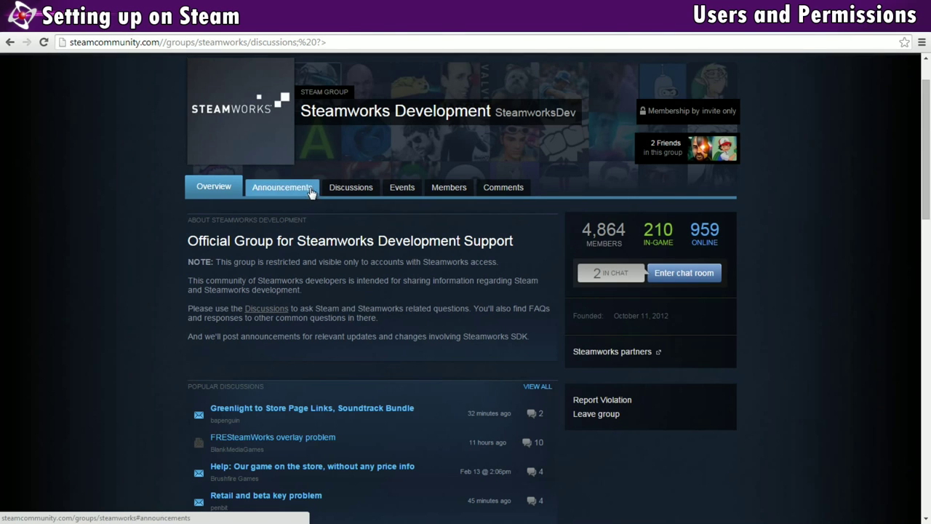
click(353, 191)
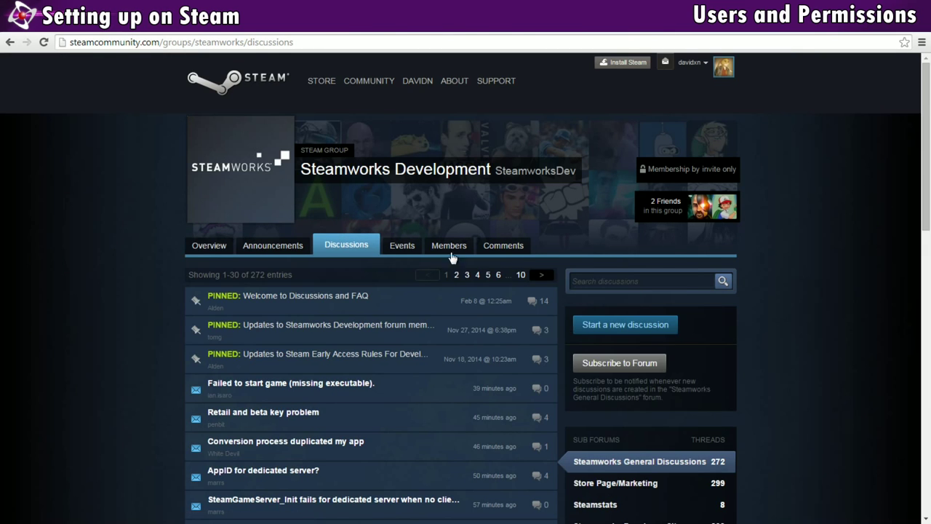
scroll(593, 339, down, 3)
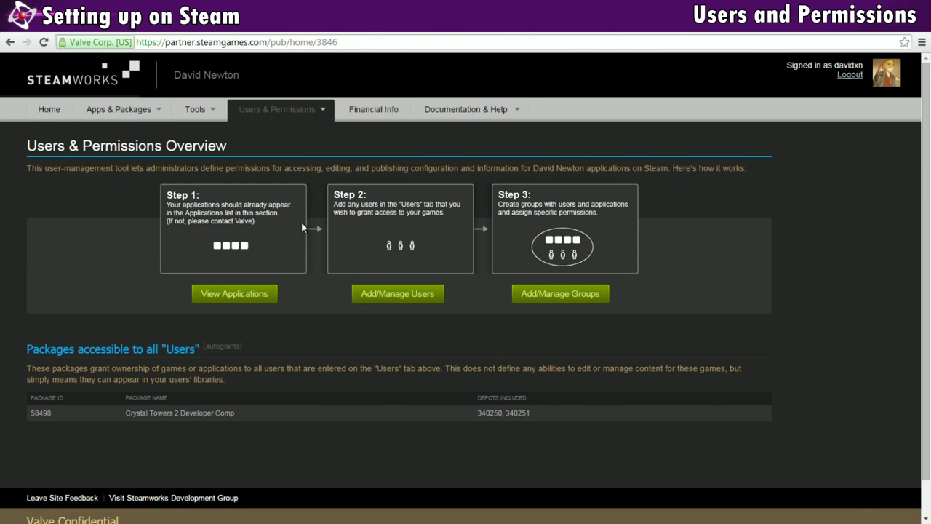
- Open the Everyone group from Manage Groups and scroll to its empty Application List
mouse_move(322, 111)
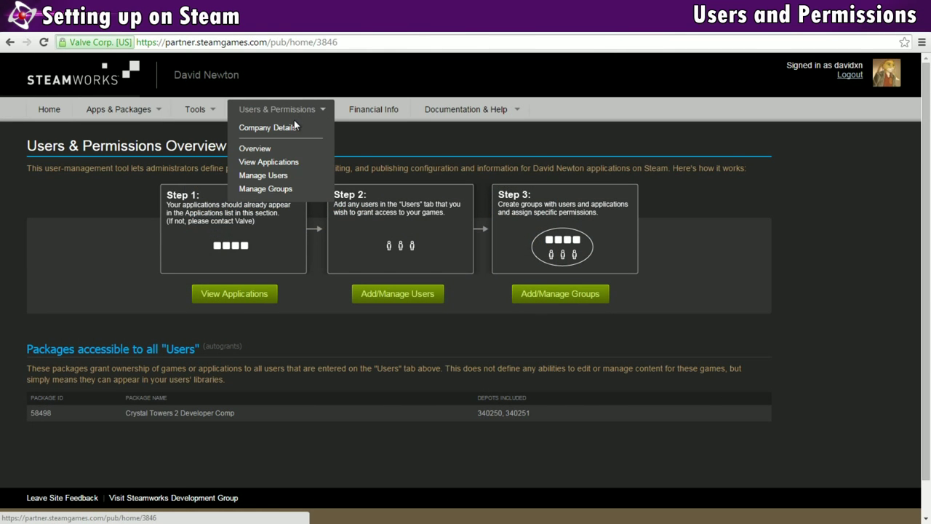
click(274, 188)
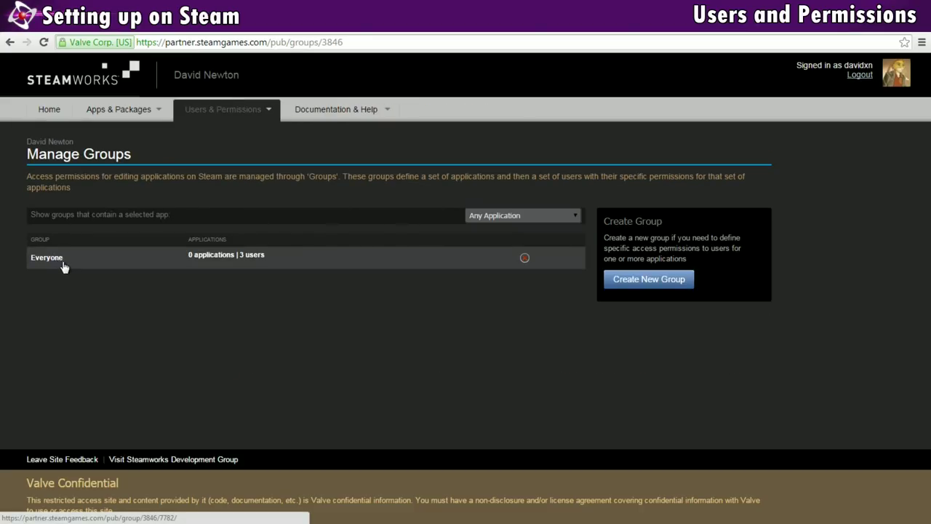
click(62, 263)
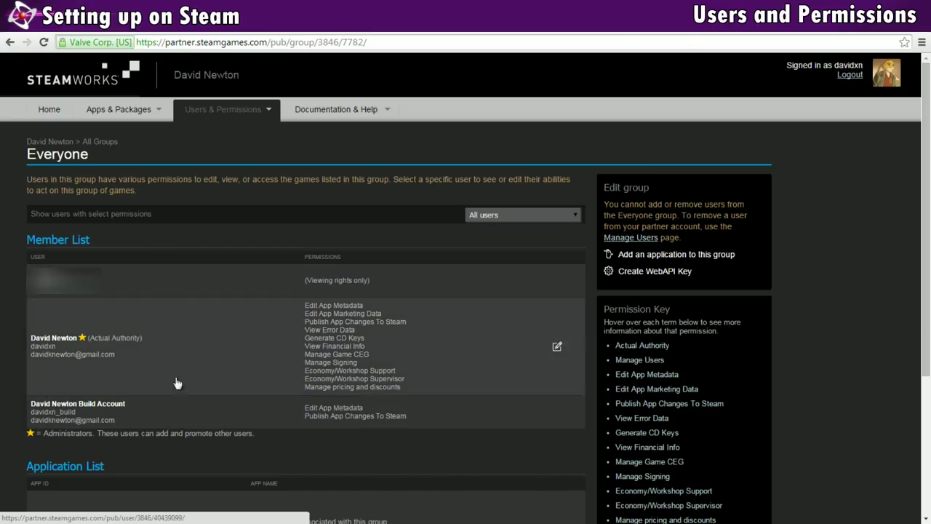
scroll(218, 305, down, 3)
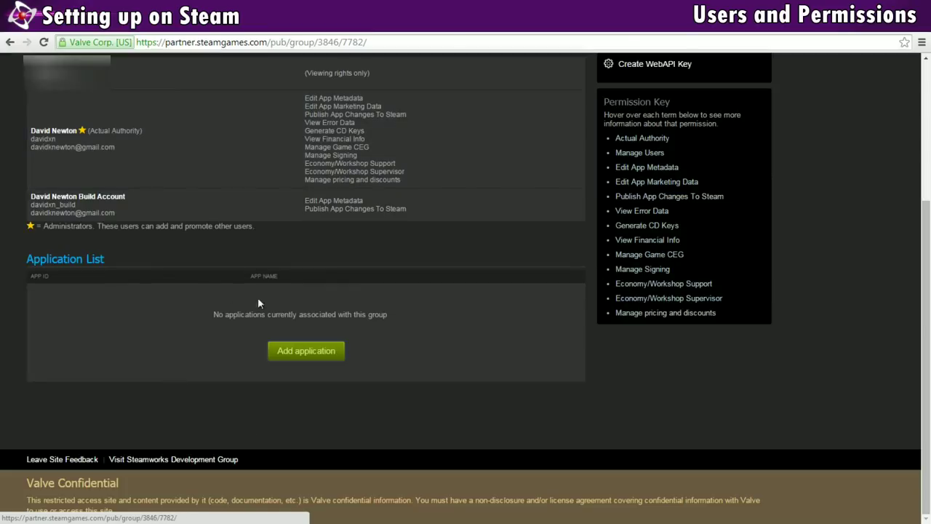
- Add the game 340250 - Crystal Towers 2 to the Everyone group's applications
click(301, 353)
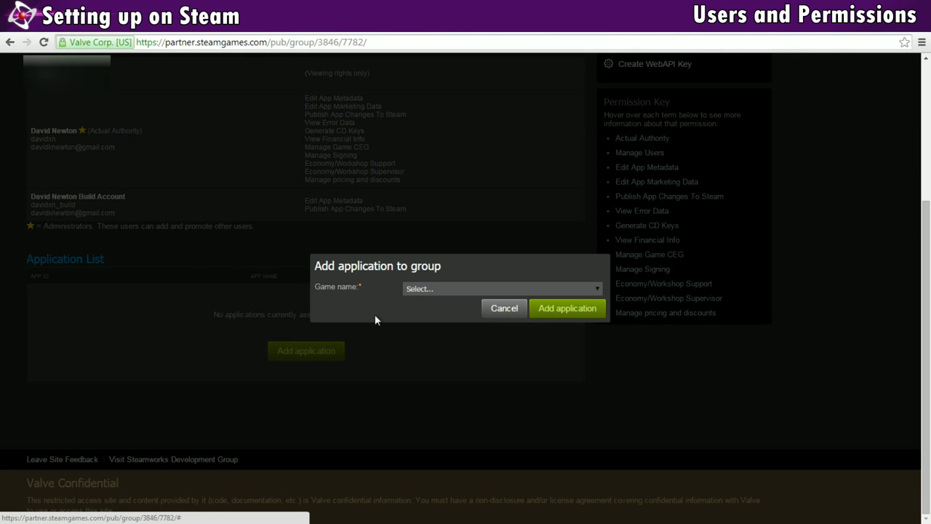
click(432, 289)
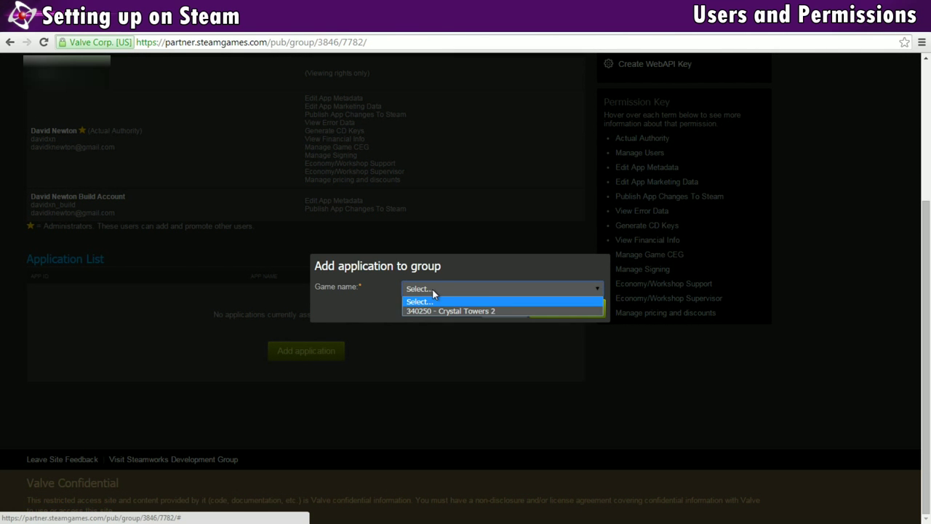
click(432, 313)
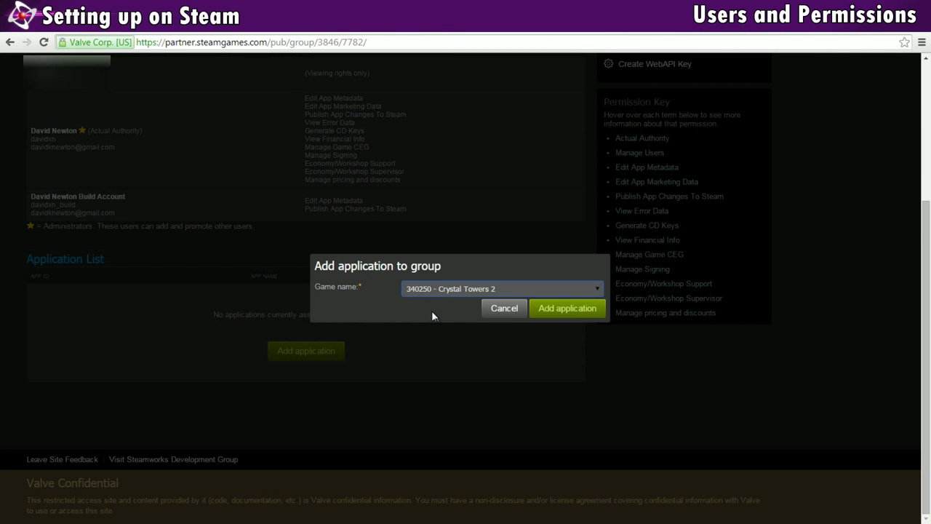
click(579, 311)
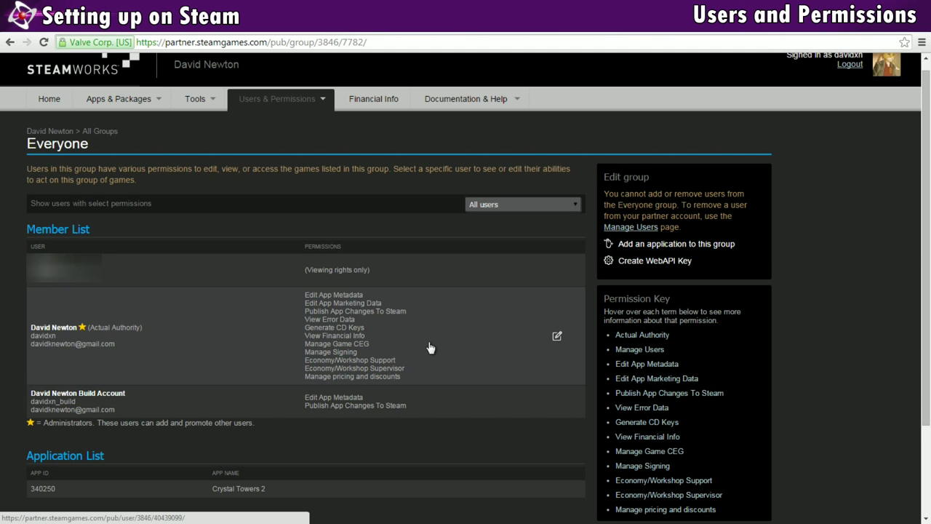
click(557, 338)
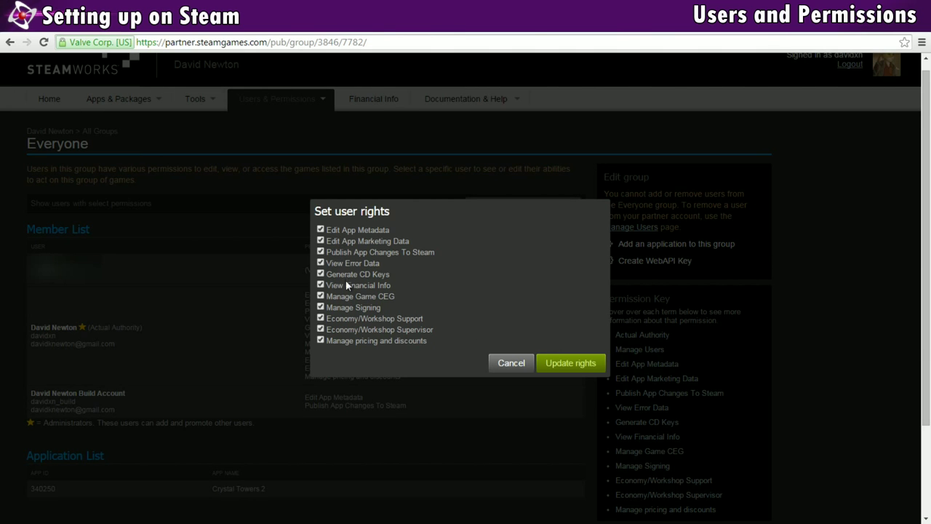
click(551, 365)
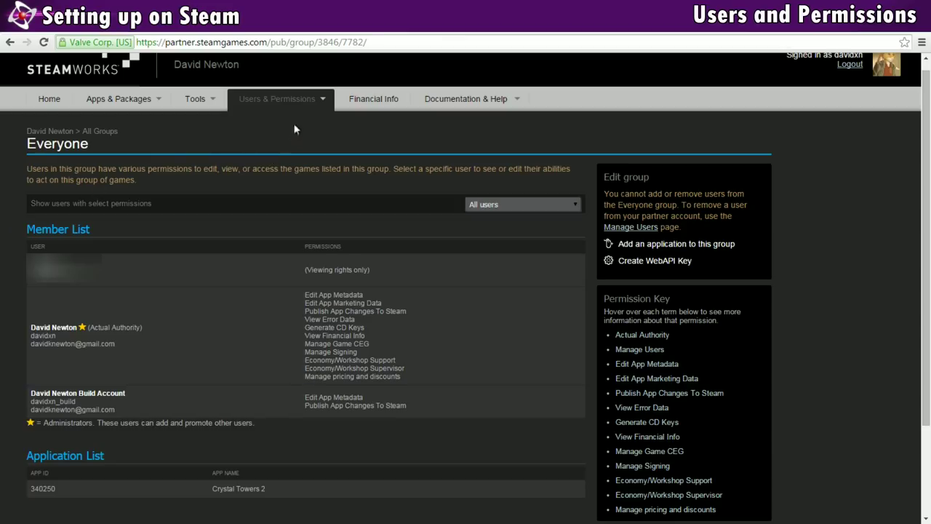
mouse_move(299, 100)
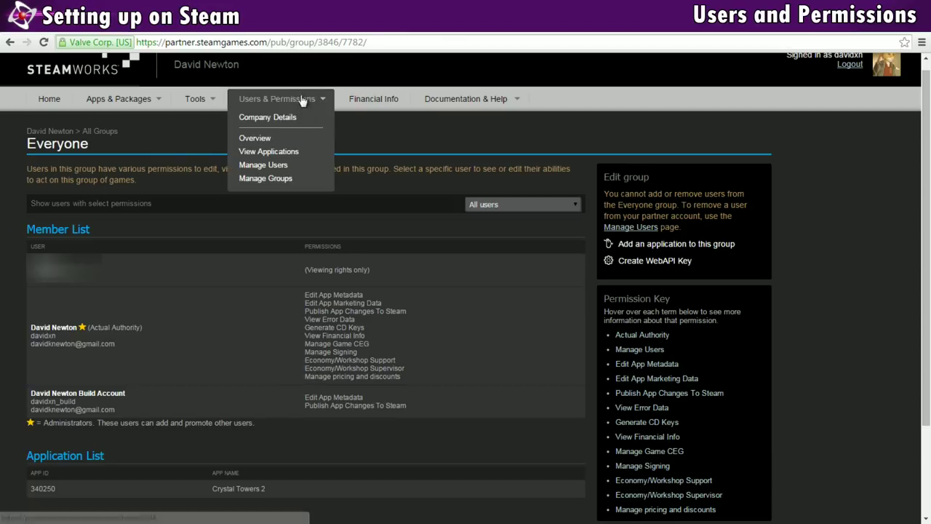
- On Manage Users, try Add User with Edit App Metadata toggled, then cancel without adding
click(275, 167)
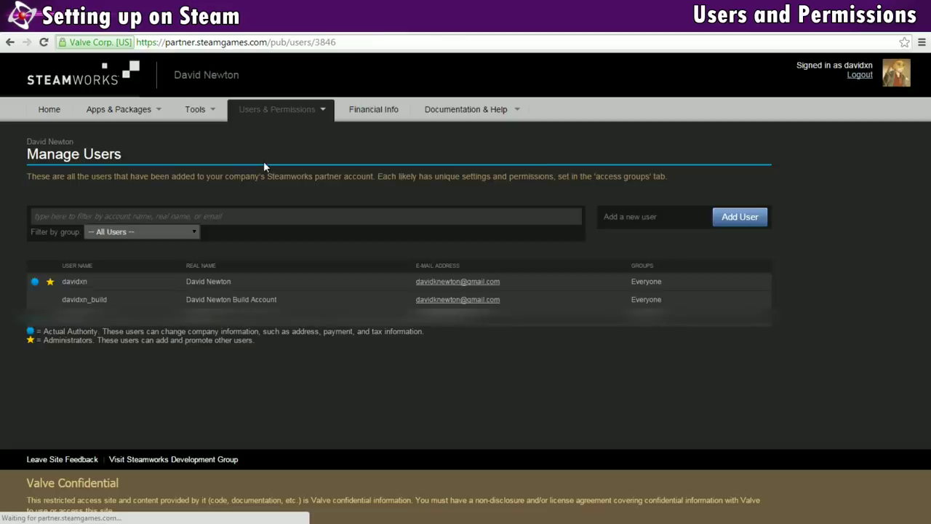
click(741, 217)
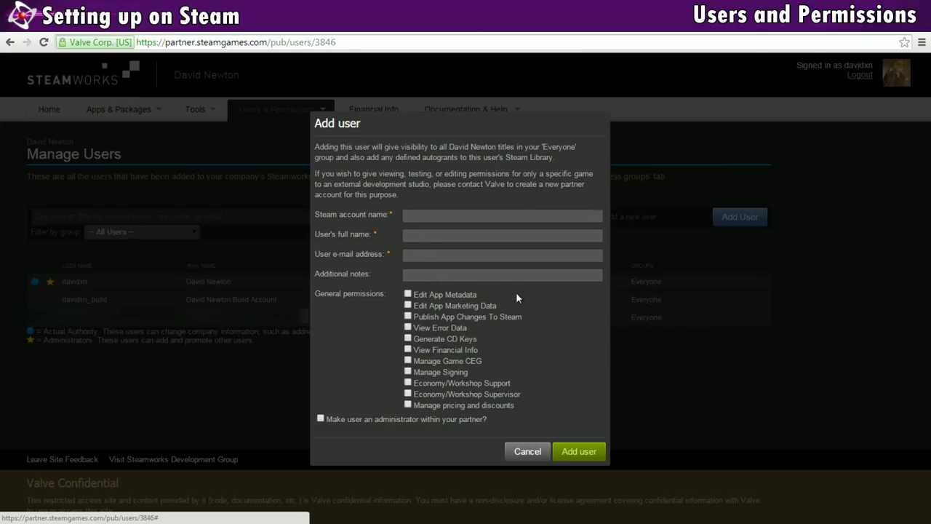
click(408, 293)
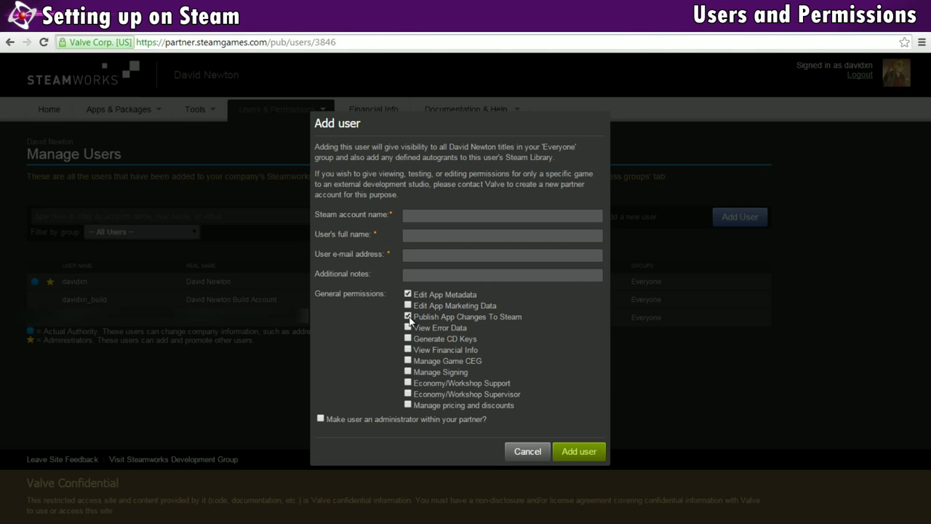
click(409, 295)
click(527, 451)
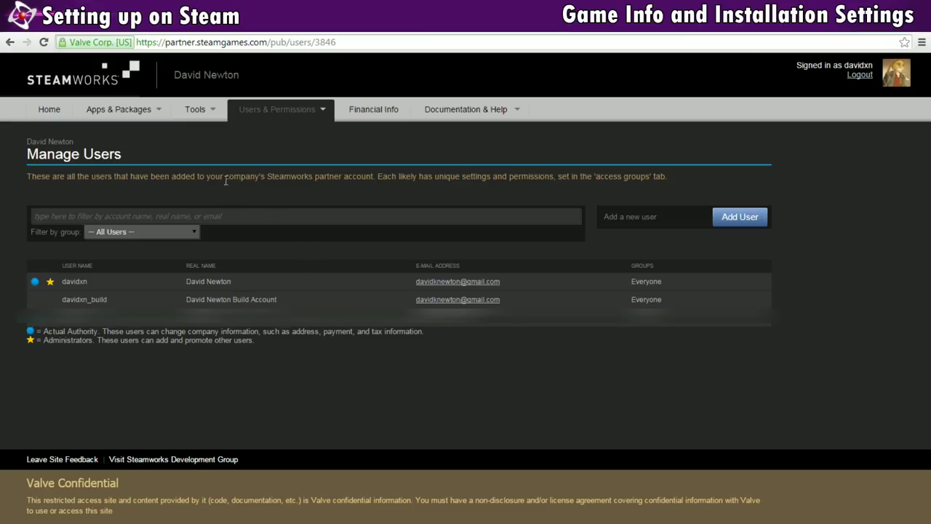
- Open Crystal Towers 2 from All Applications and go to its Edit Steamworks Settings page
mouse_move(118, 109)
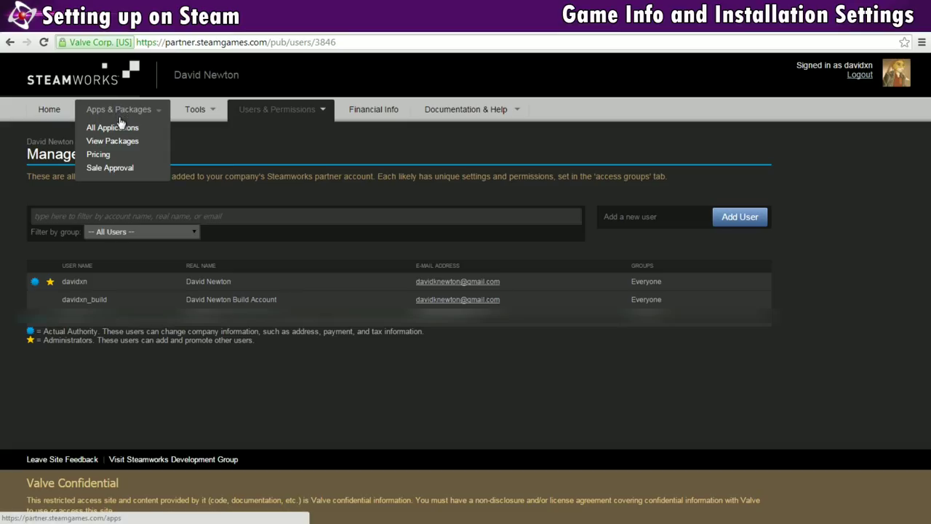
click(121, 127)
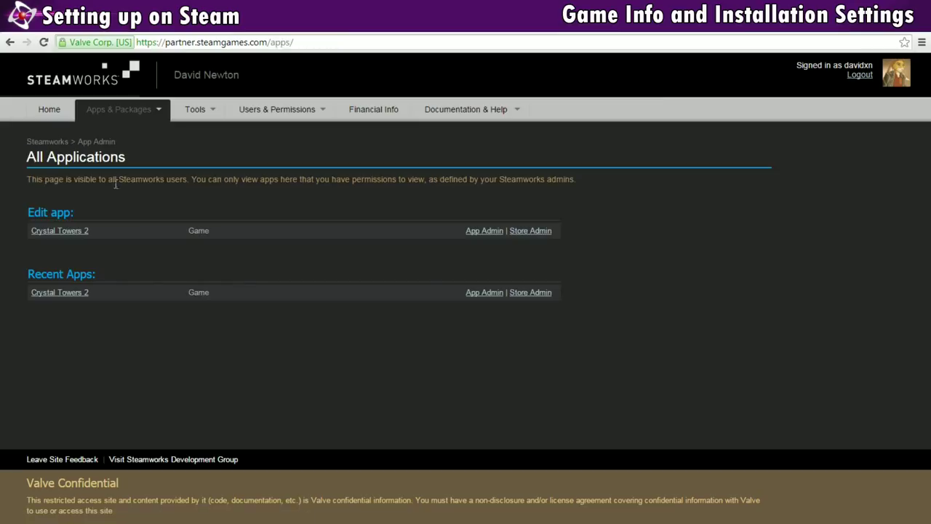
click(59, 233)
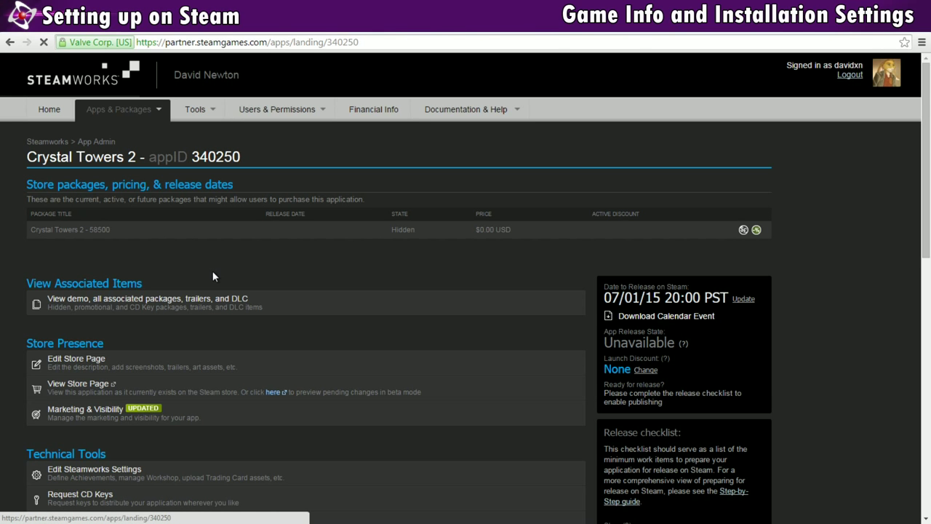
scroll(208, 270, down, 2)
scroll(210, 272, down, 2)
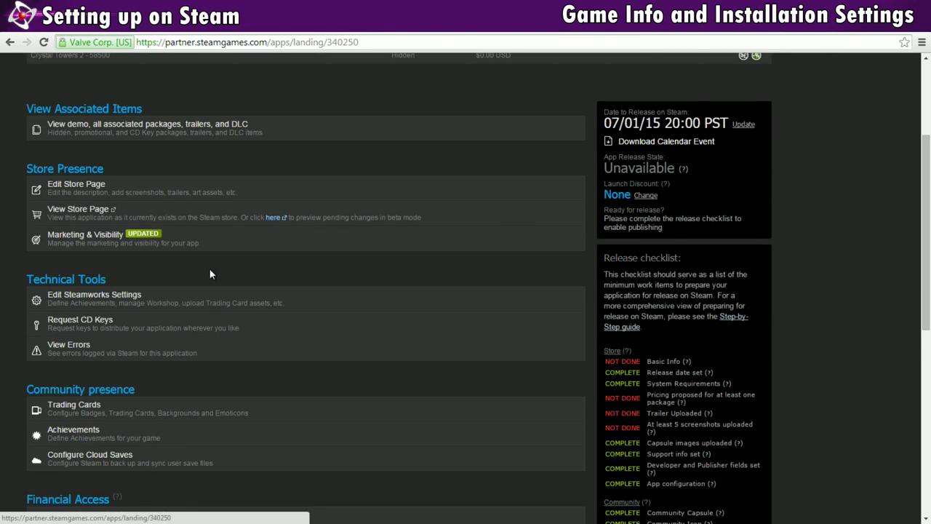
click(115, 240)
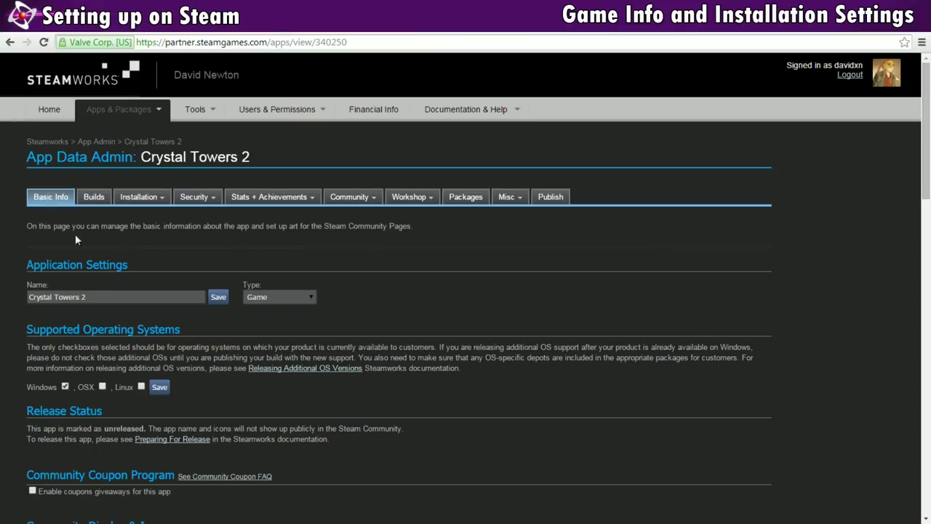
click(99, 297)
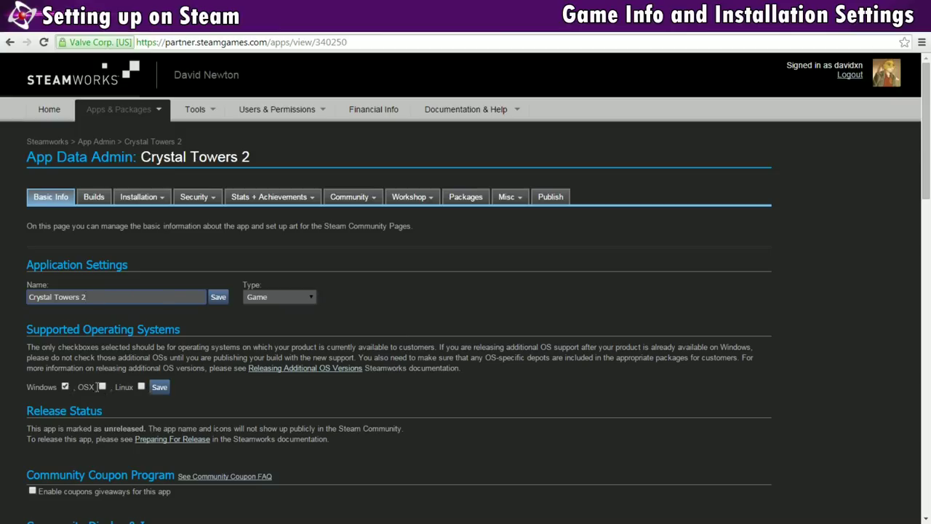
click(94, 386)
click(103, 386)
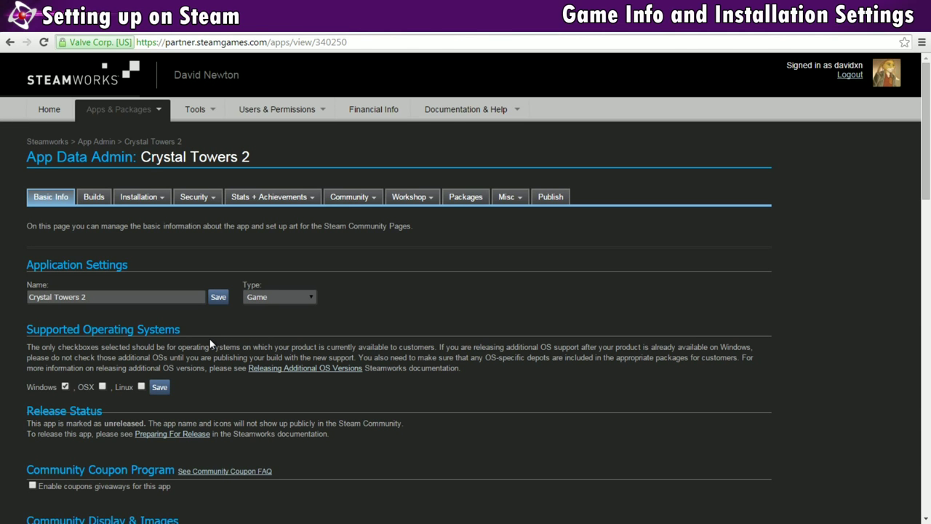
scroll(210, 343, down, 1)
scroll(210, 343, down, 6)
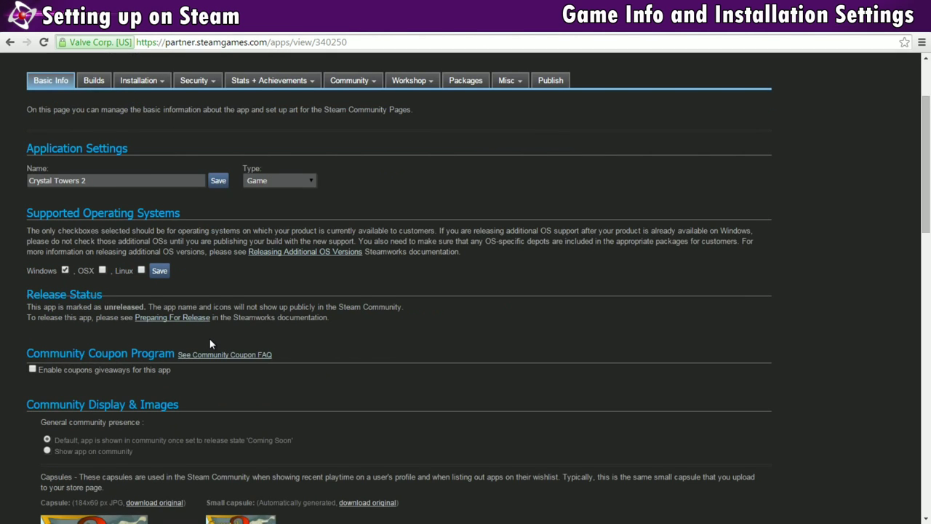
scroll(220, 368, up, 7)
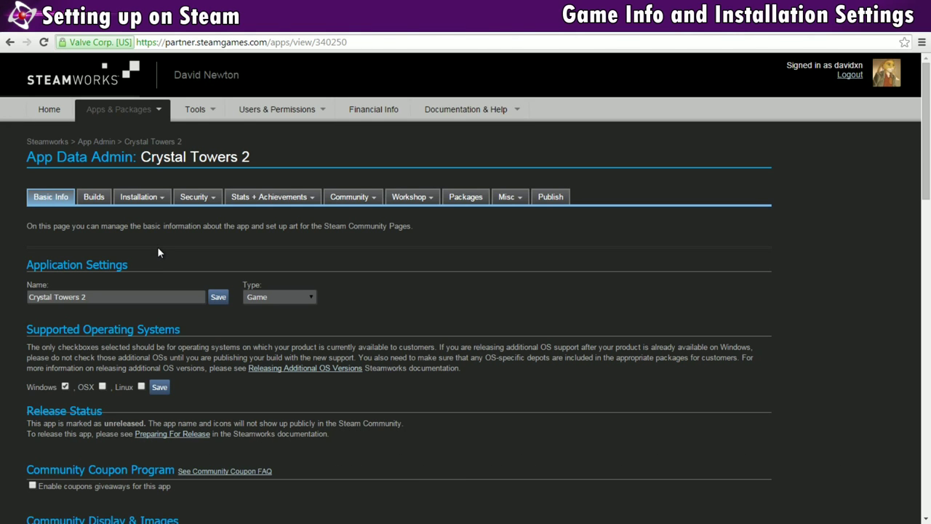
- On the Depots page, start a new depot with ID 340252, then cancel it
click(145, 197)
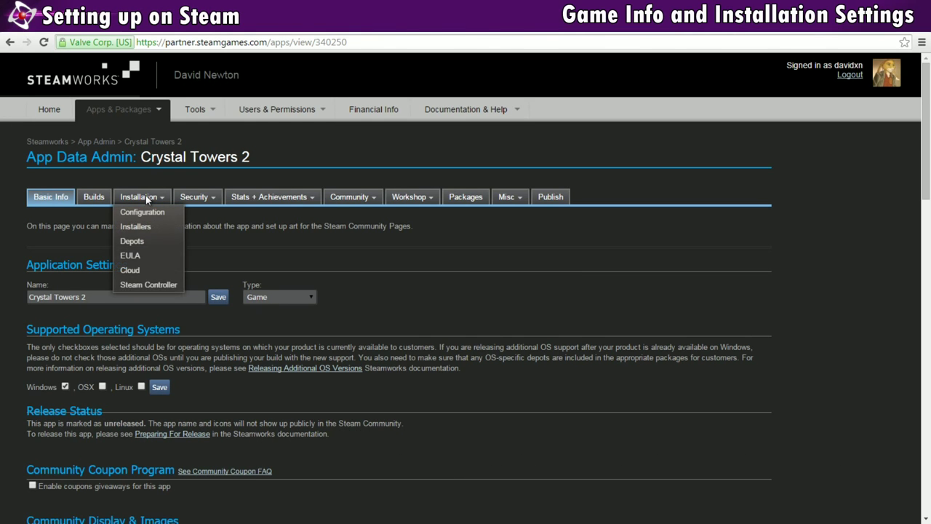
click(134, 242)
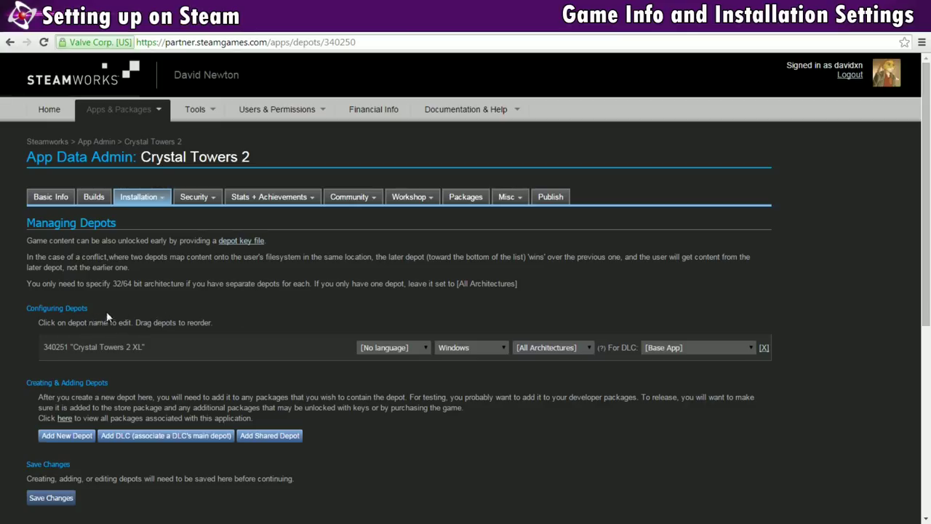
click(67, 435)
click(420, 297)
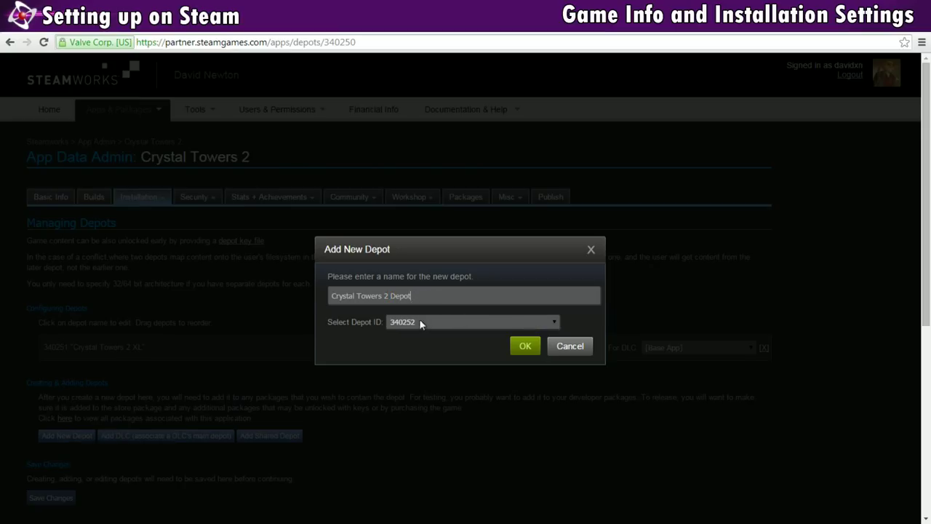
click(491, 321)
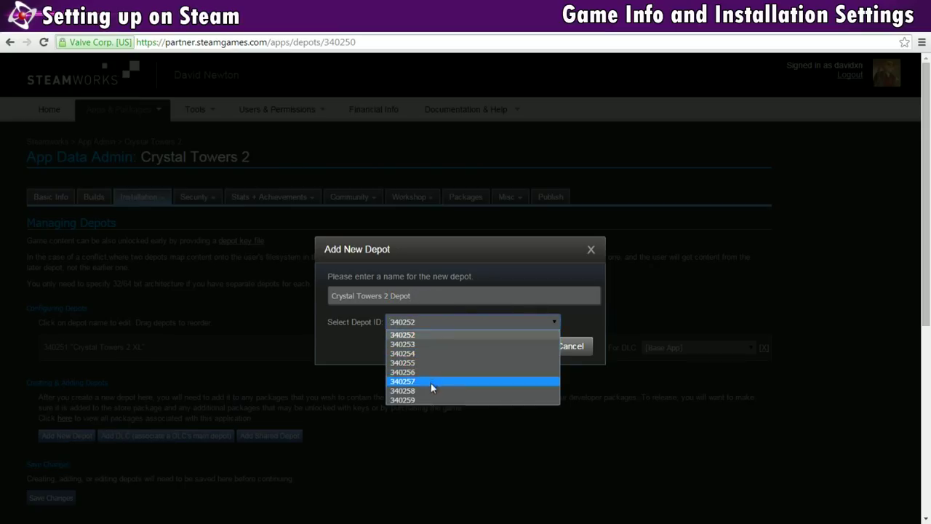
click(432, 322)
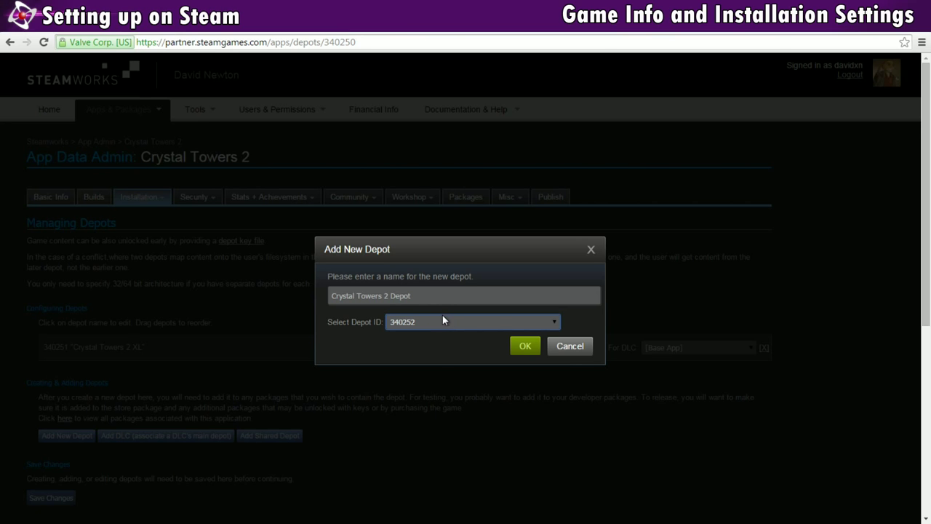
click(571, 347)
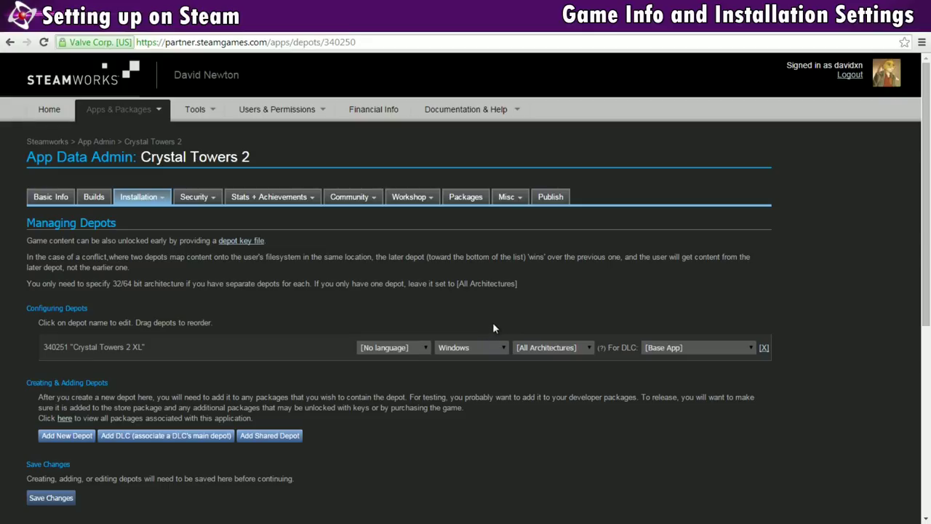
- Set depot 340251 to no language and all architectures, and save the changes
click(411, 346)
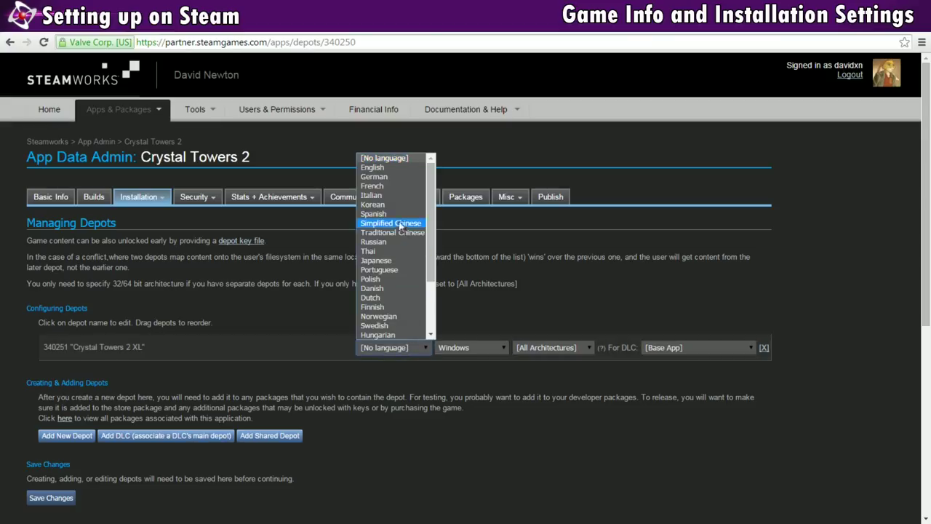
click(389, 168)
click(395, 349)
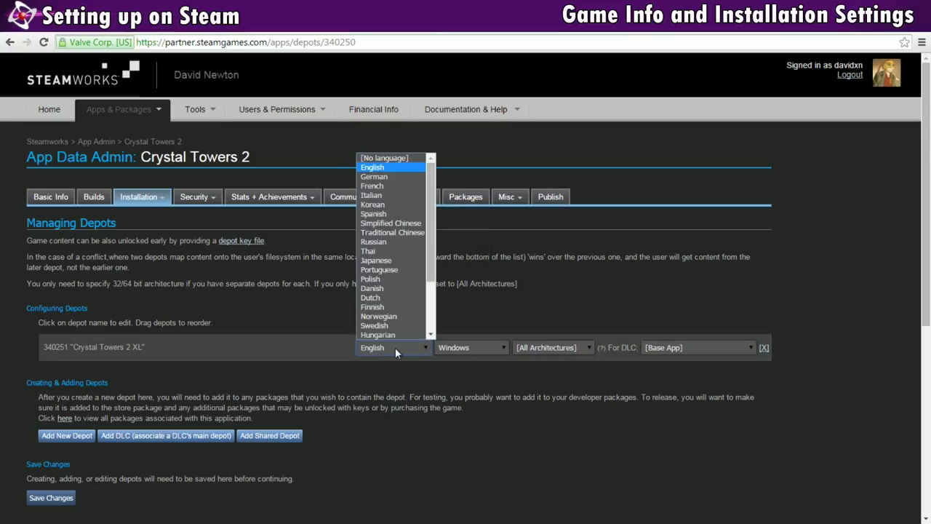
click(393, 158)
click(570, 352)
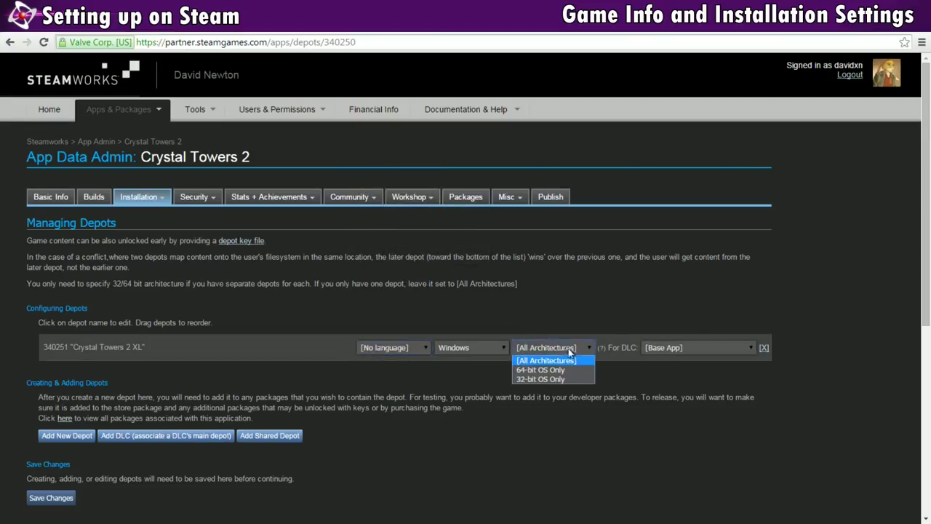
click(580, 351)
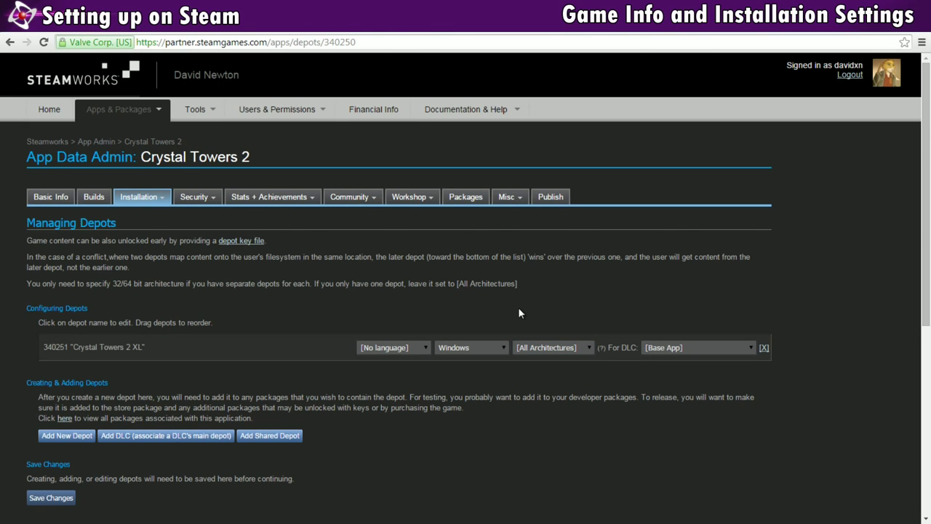
click(44, 498)
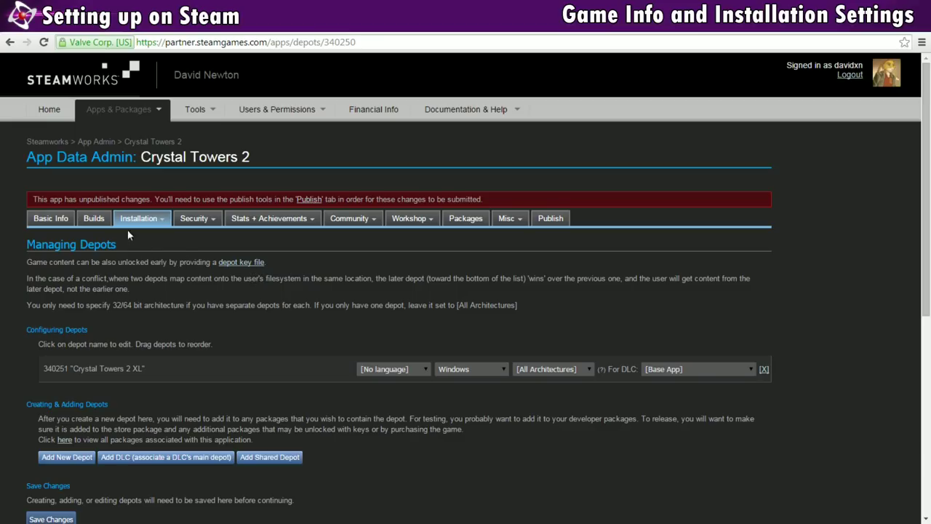
- Reapply the install folder Crystal Towers 2 XL on the Configuration page and confirm
mouse_move(130, 220)
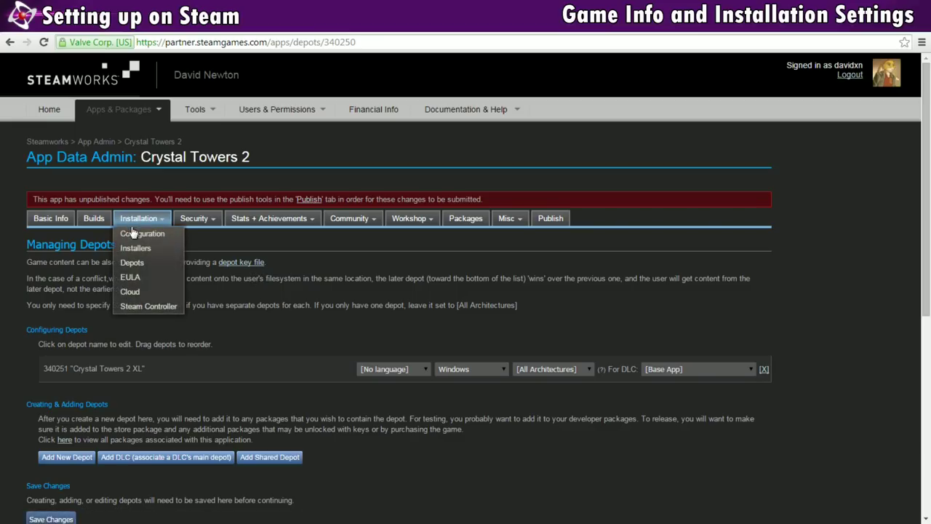
click(134, 235)
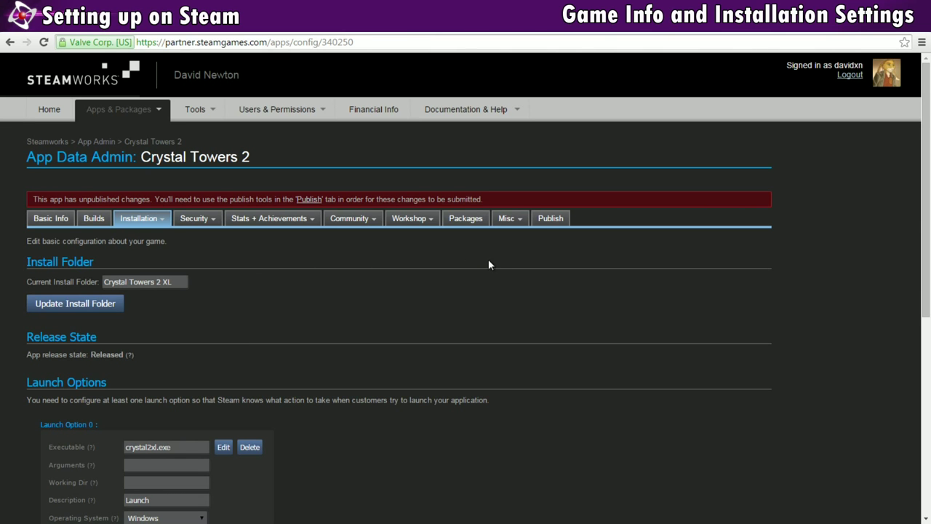
drag(925, 150, 925, 205)
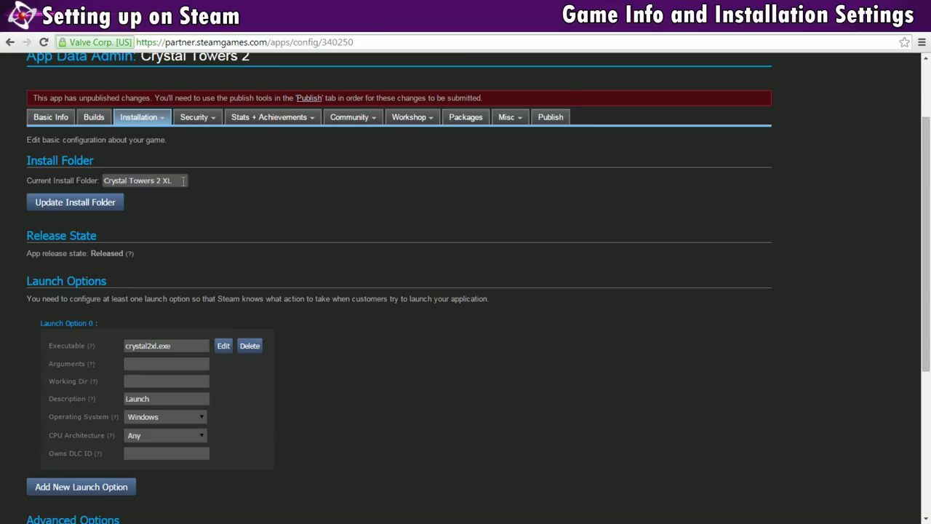
click(100, 206)
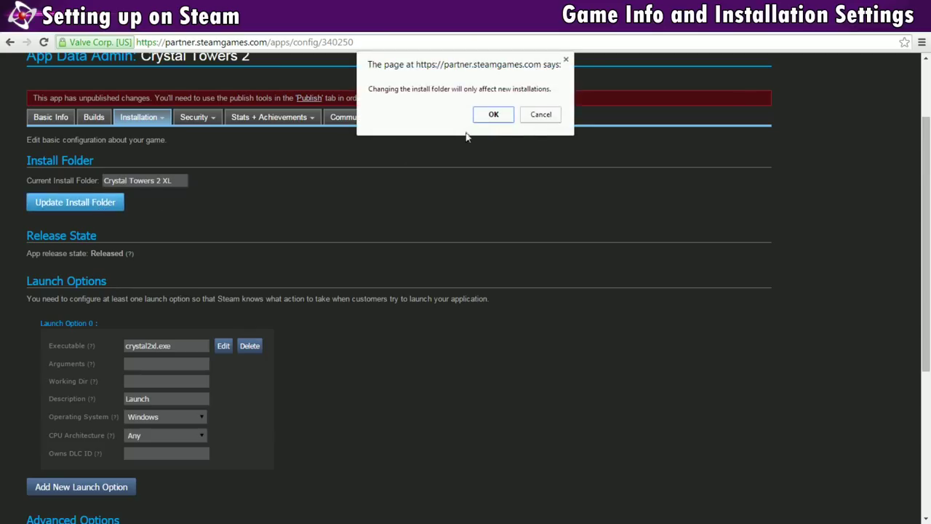
click(493, 114)
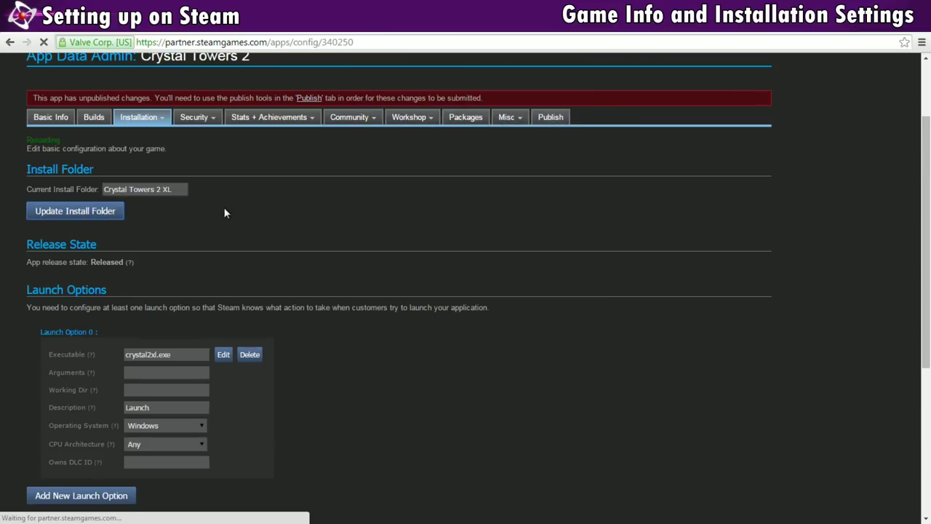
- Check Launch Option 0's executable crystal2xl.exe, then add a new launch option
scroll(233, 214, down, 1)
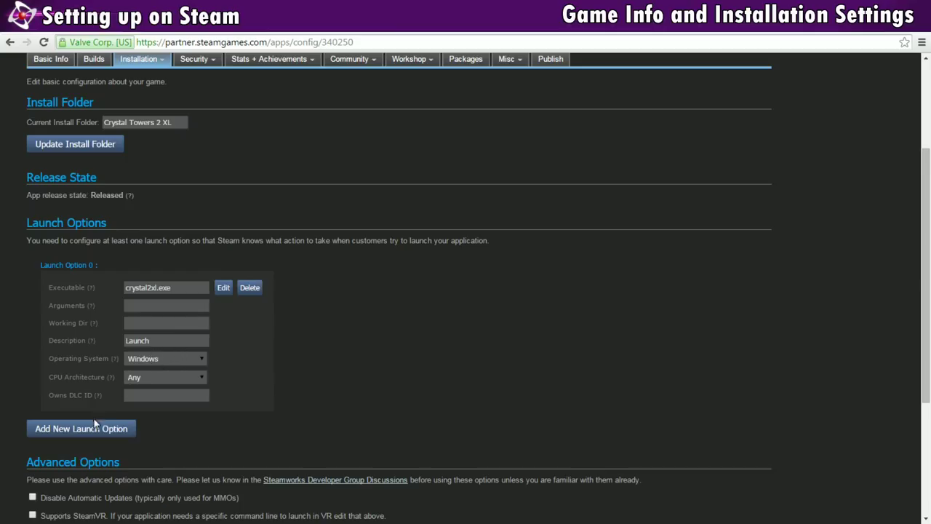
click(225, 289)
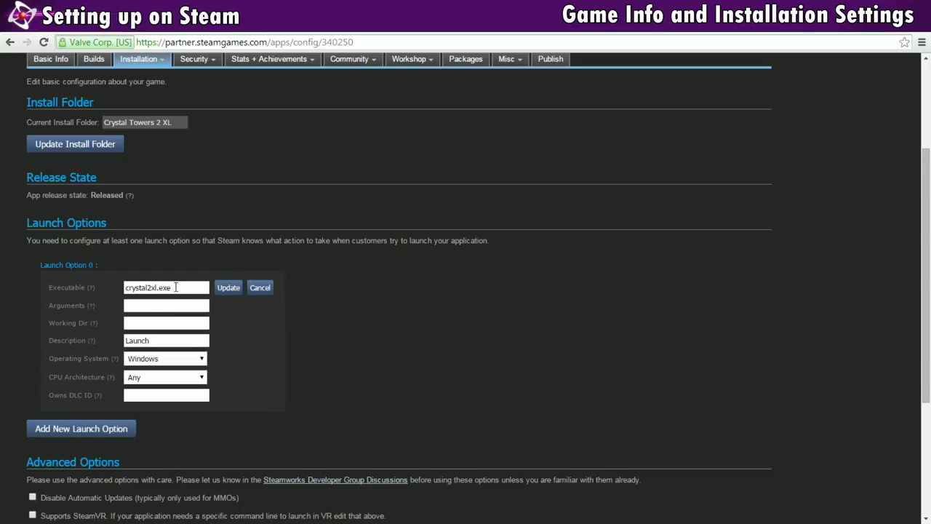
double_click(178, 287)
click(181, 287)
mouse_move(92, 307)
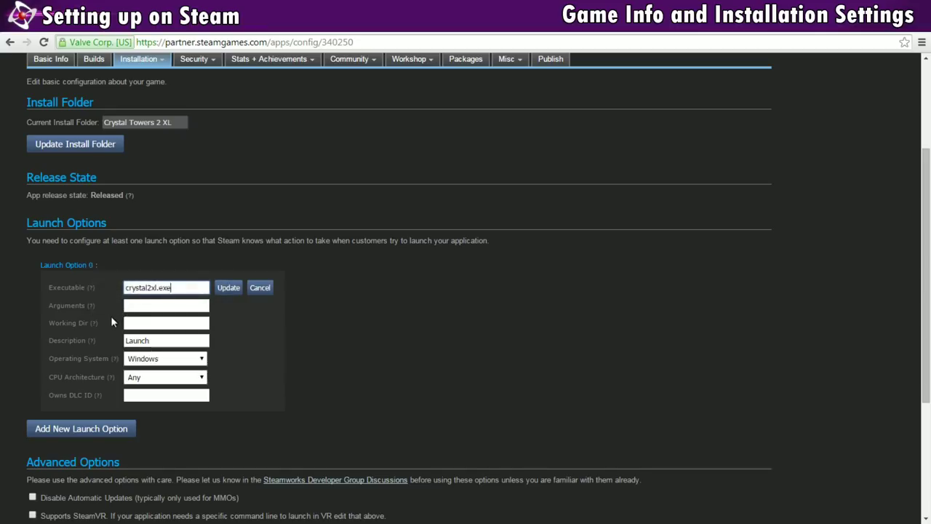
click(76, 431)
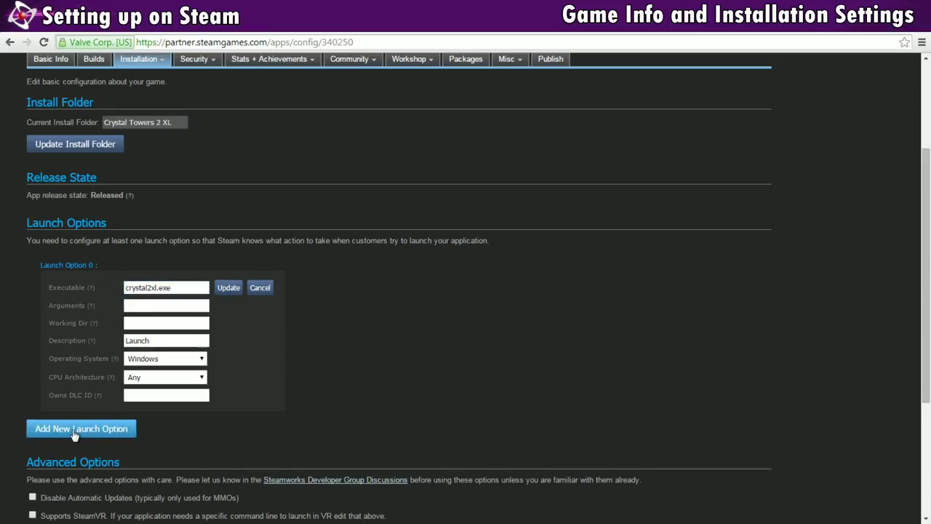
scroll(322, 389, down, 1)
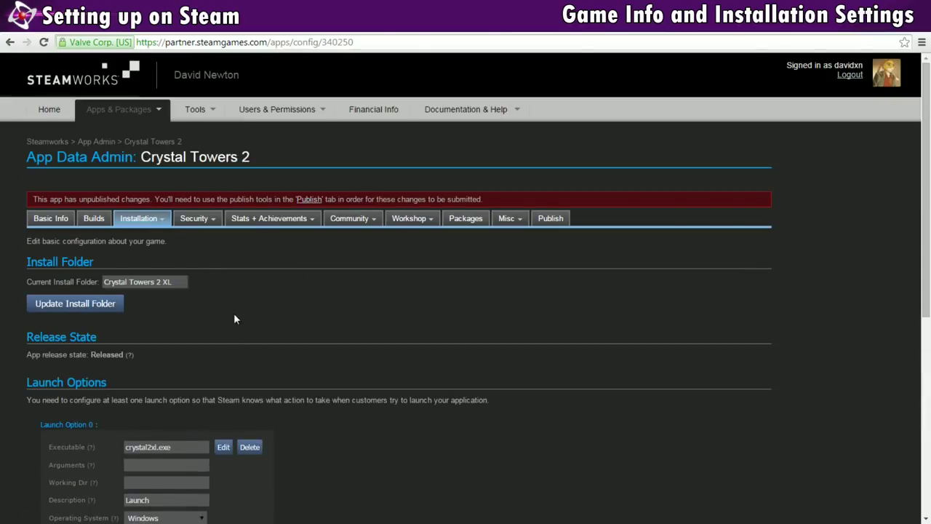
- Tick Visual C++ Redist 2013 under Common Redistributables in Crystal Towers 2's installer settings
mouse_move(158, 223)
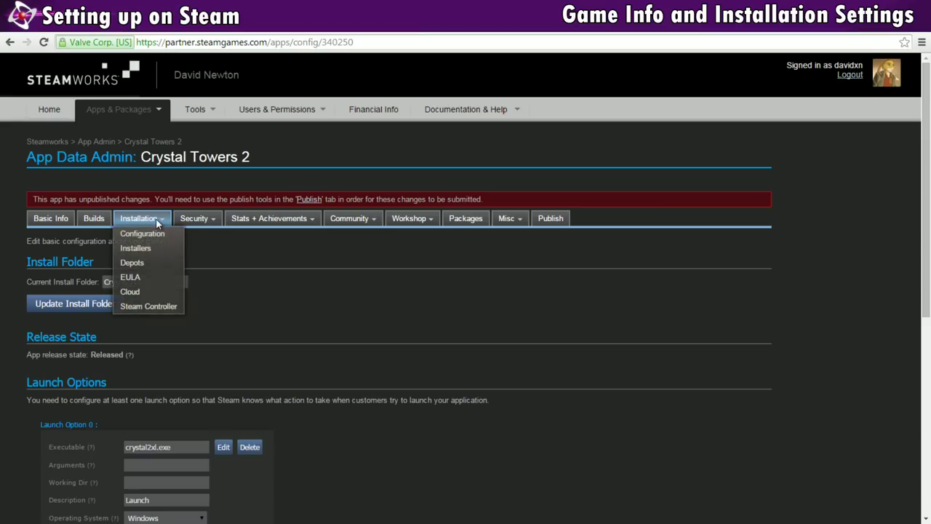
click(146, 249)
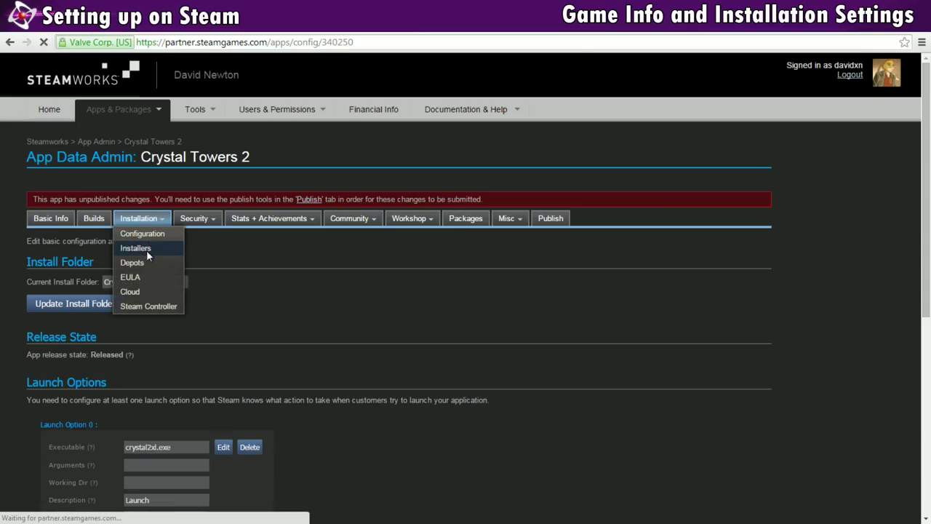
scroll(187, 311, down, 3)
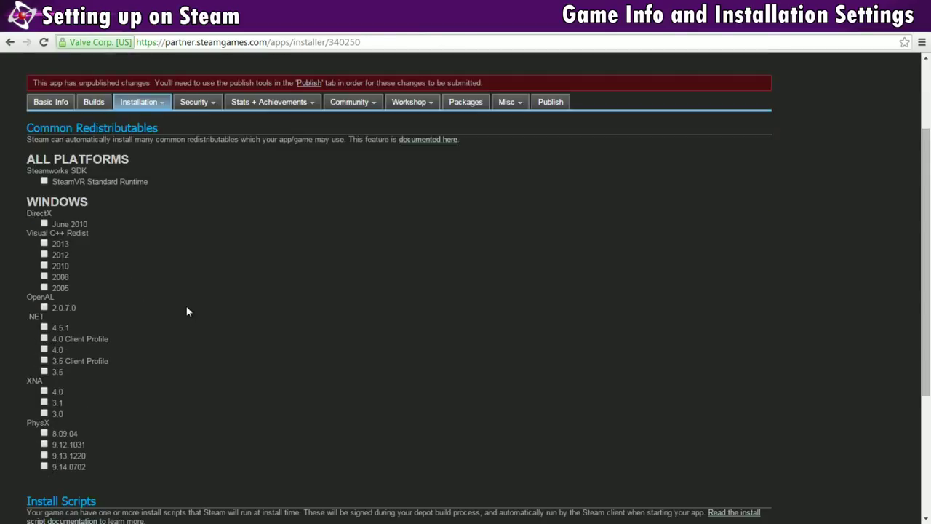
scroll(187, 312, down, 2)
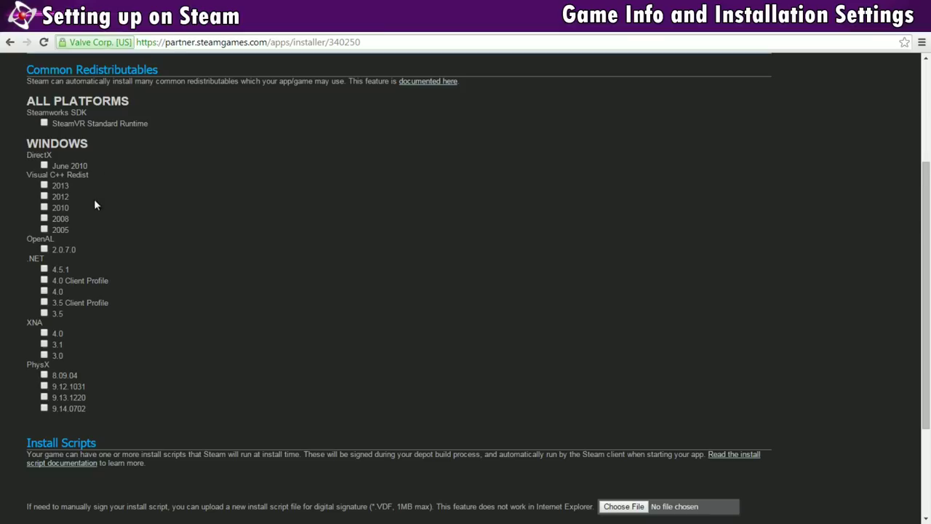
click(44, 186)
scroll(146, 240, up, 3)
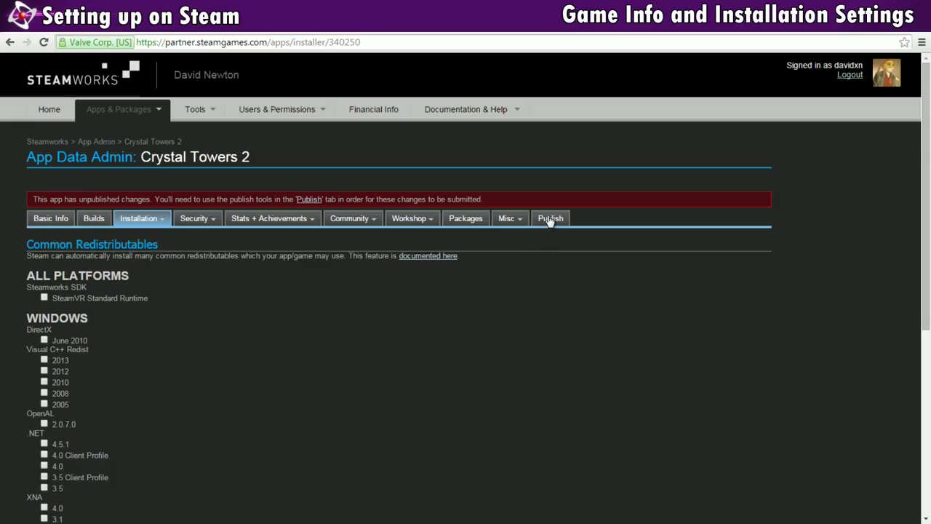
- Prepare the pending Crystal Towers 2 changes and publish them to Steam, entering the confirmation code
click(550, 218)
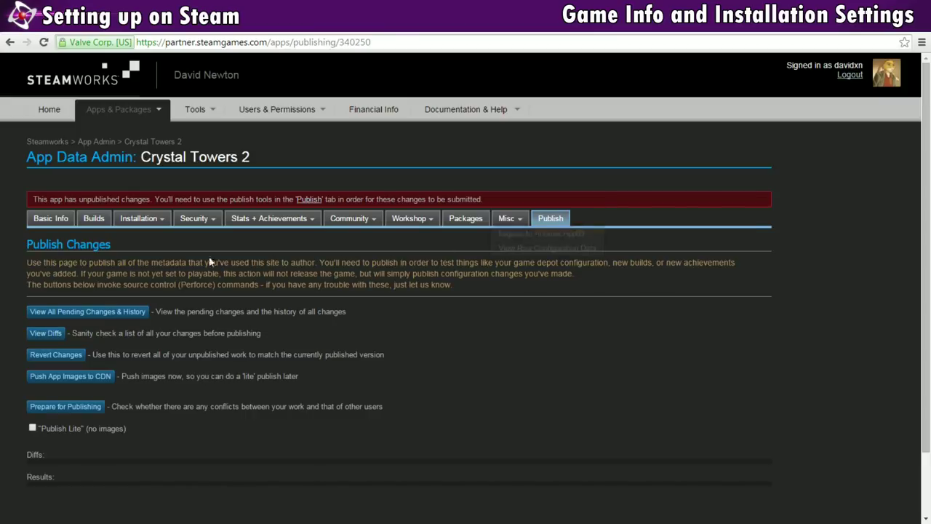
click(65, 407)
scroll(111, 372, down, 2)
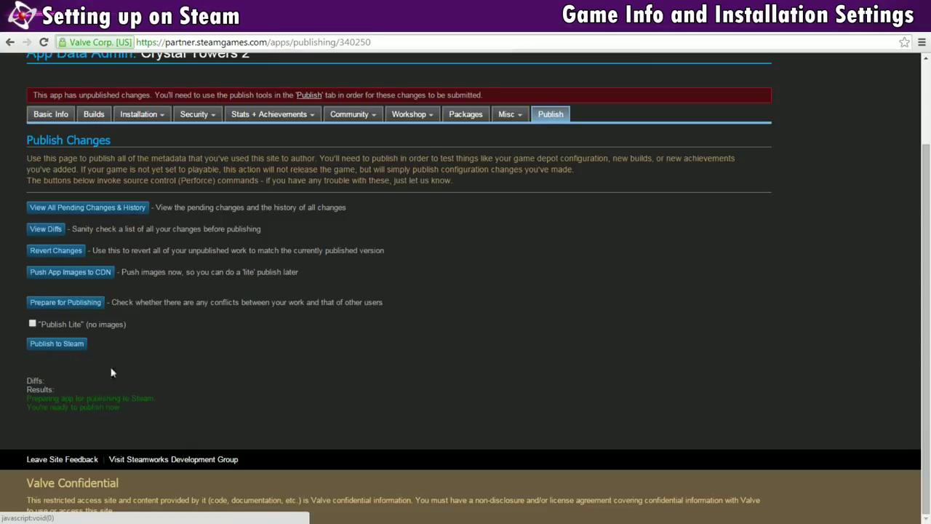
click(57, 346)
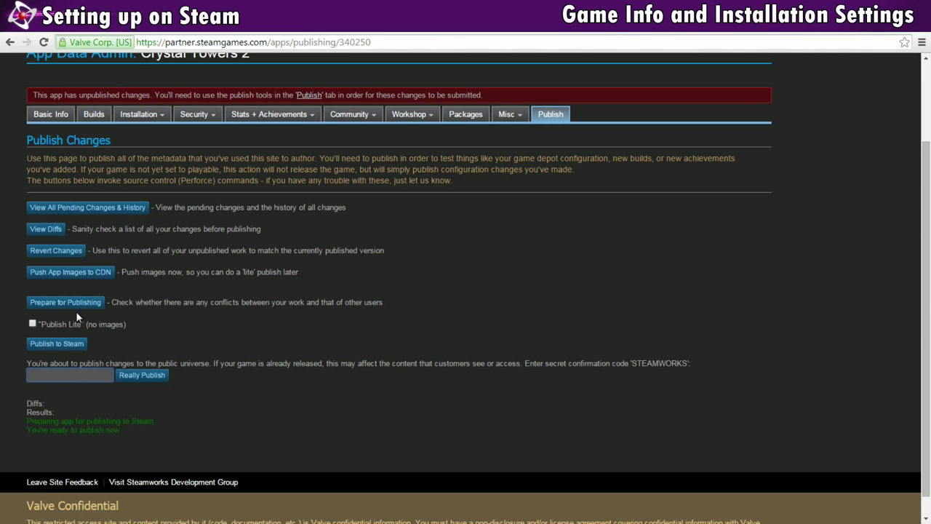
text(STEAMWORKS)
click(148, 380)
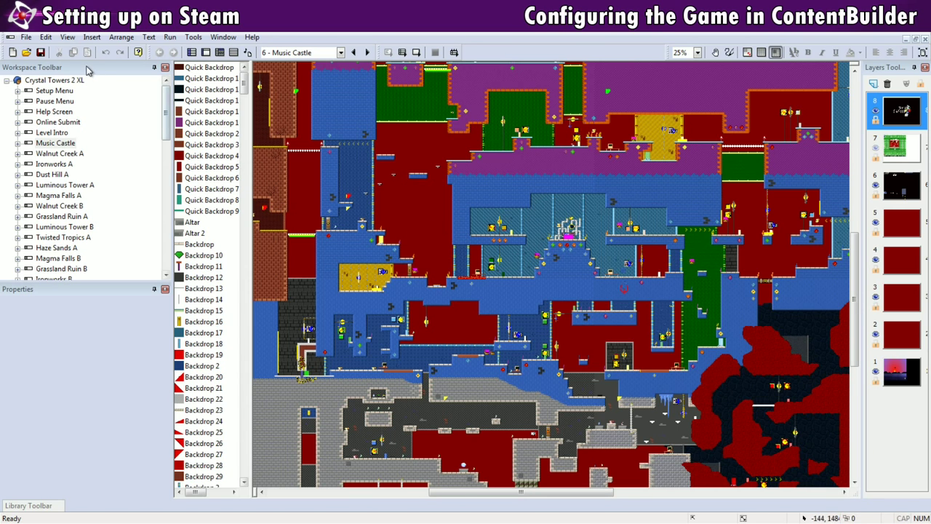
- Build Crystal Towers 2 XL as stand-alone application crystal2xl.exe in the releases\r2 folder
click(57, 80)
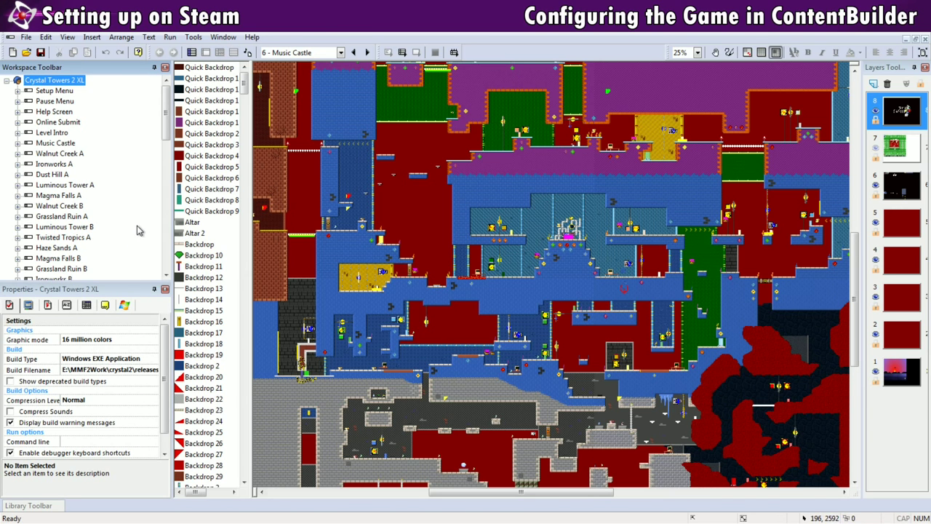
click(26, 36)
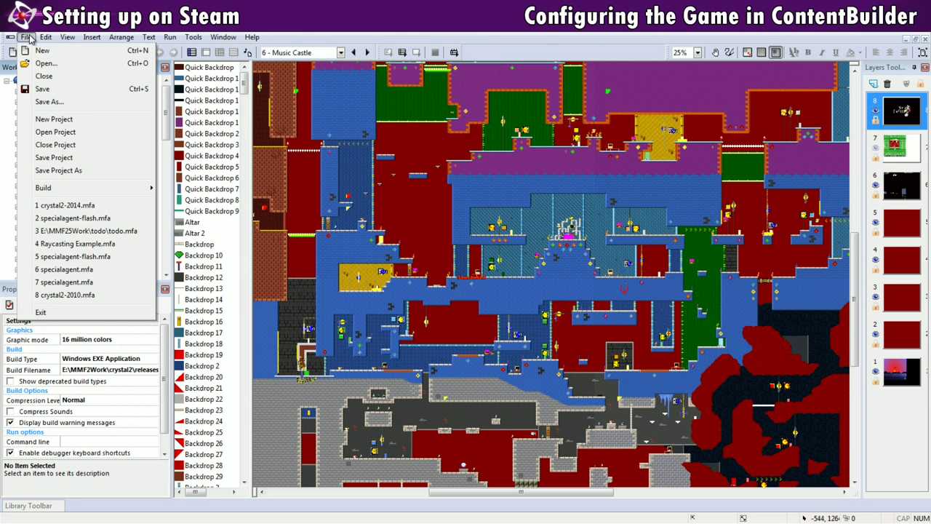
mouse_move(64, 189)
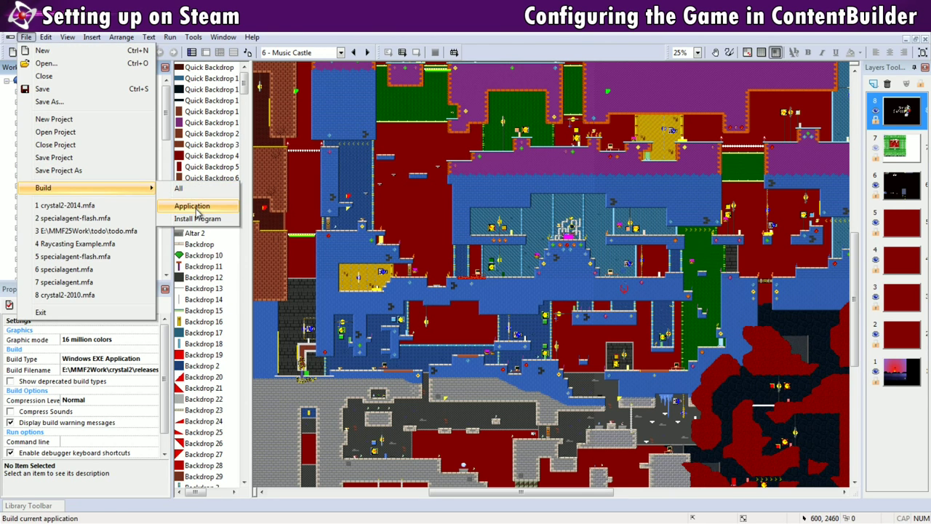
click(197, 206)
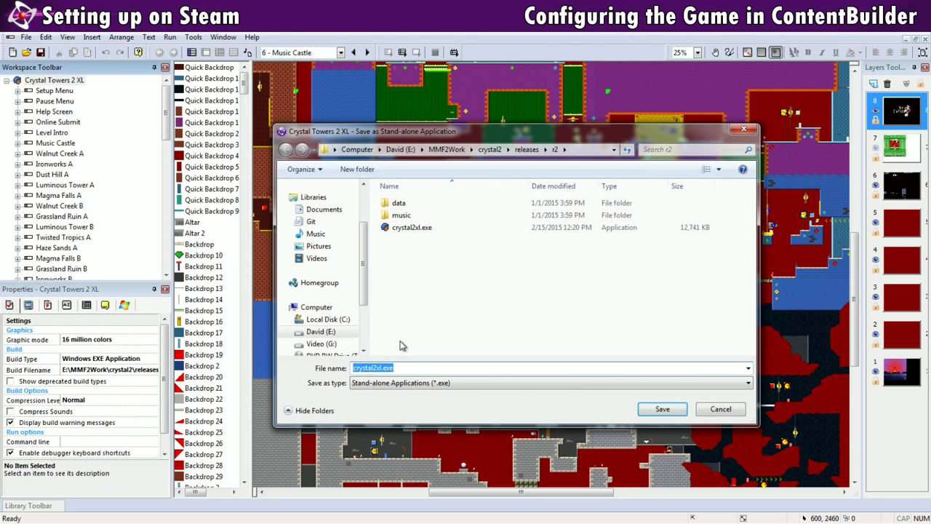
click(410, 367)
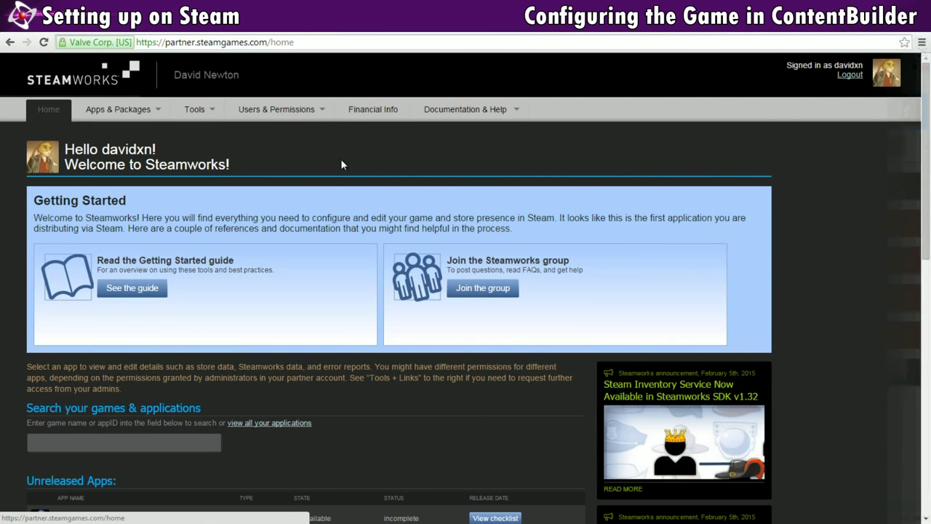
- Download the Steamworks SDK v1.32 zip and begin extracting it
scroll(341, 158, down, 1)
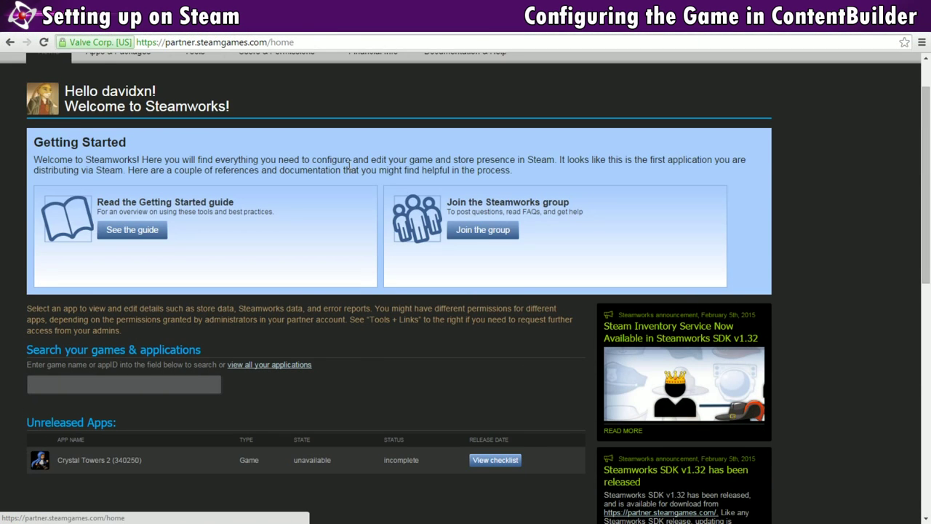
scroll(323, 172, down, 4)
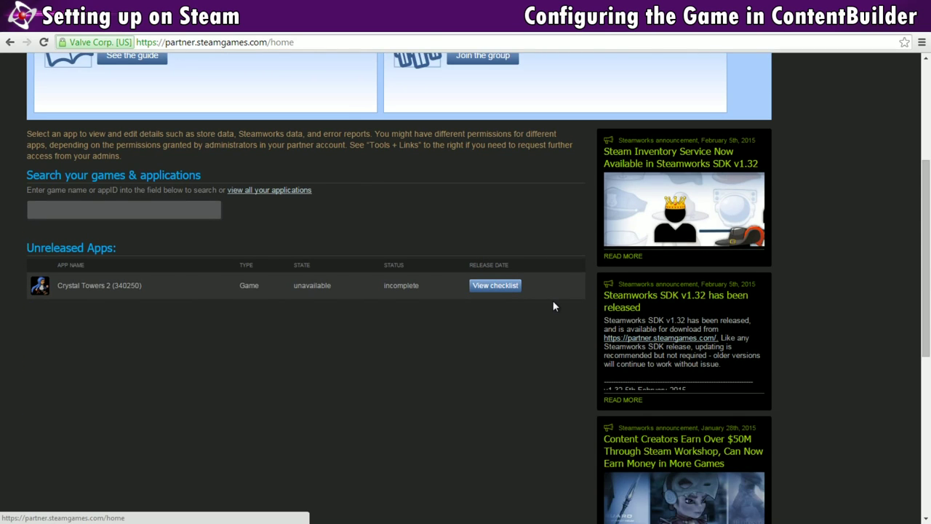
scroll(526, 323, down, 4)
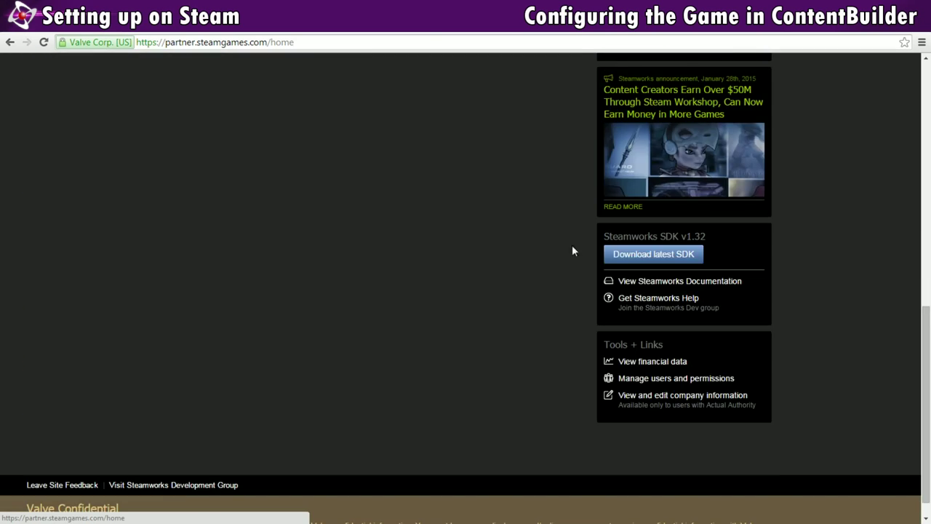
click(651, 258)
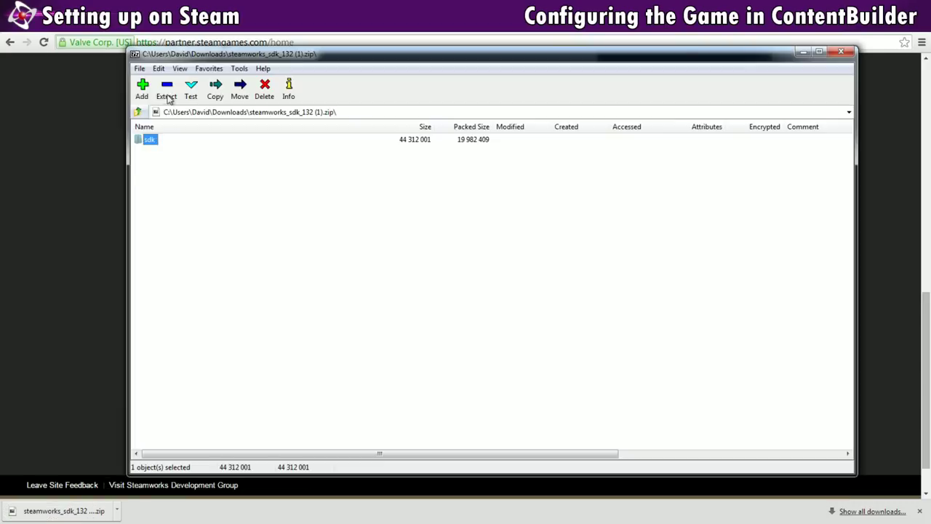
click(166, 91)
- Extract the SDK's sdk folder to e:\steamworks\ and open the extracted folder
text(e:\steamworks\)
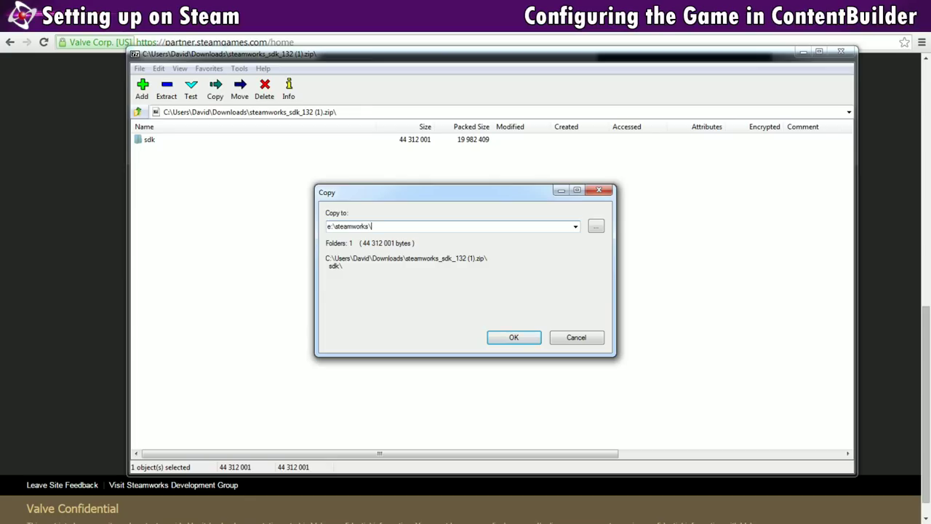
key(Return)
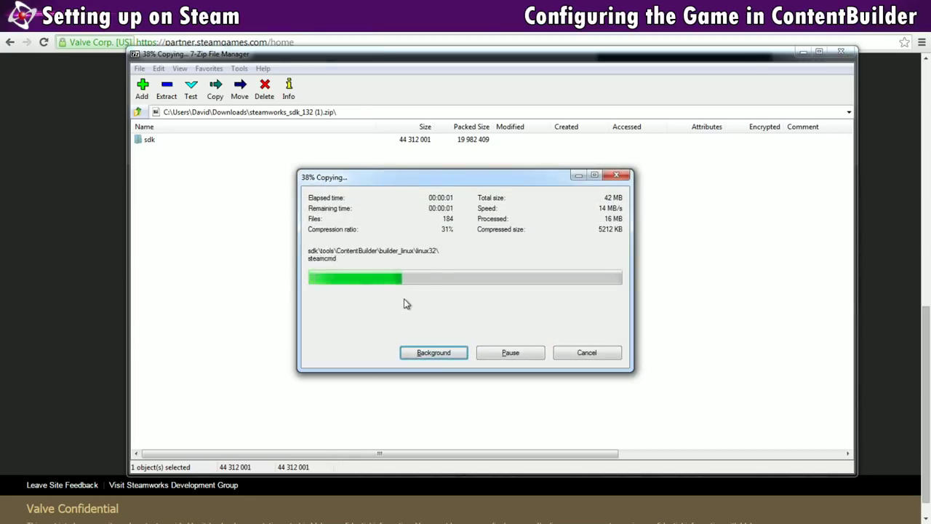
click(508, 301)
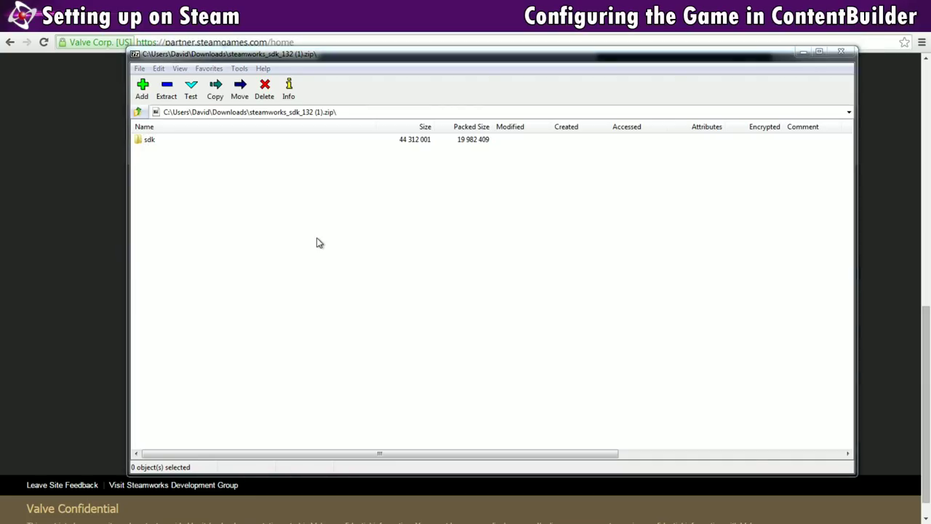
double_click(296, 179)
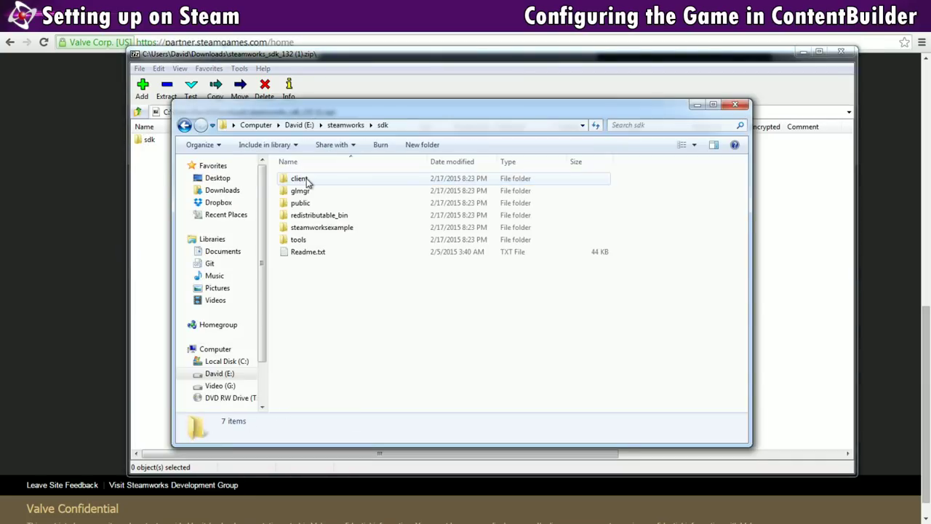
- Duplicate depot_build_1001.vdf in tools\ContentBuilder\scripts and rename the copy crystaltowers2-depot.vdf
double_click(320, 241)
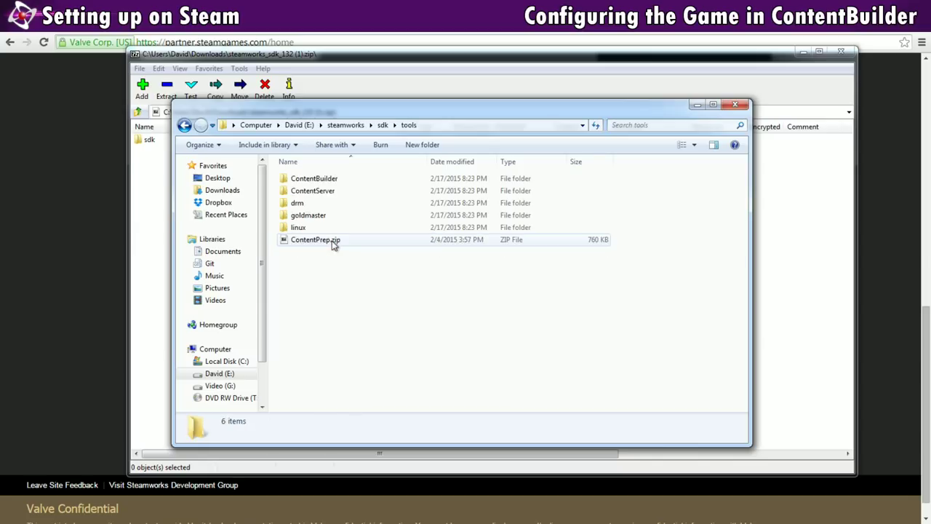
double_click(355, 184)
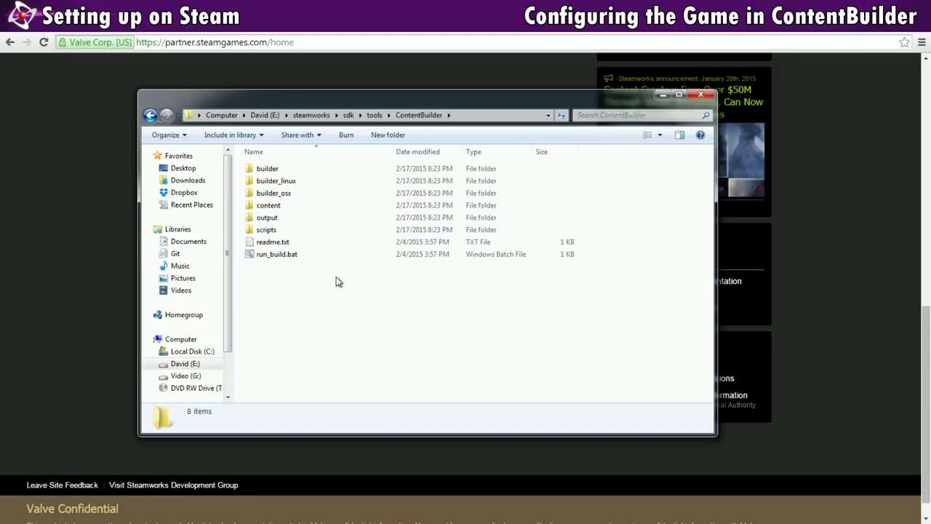
double_click(266, 230)
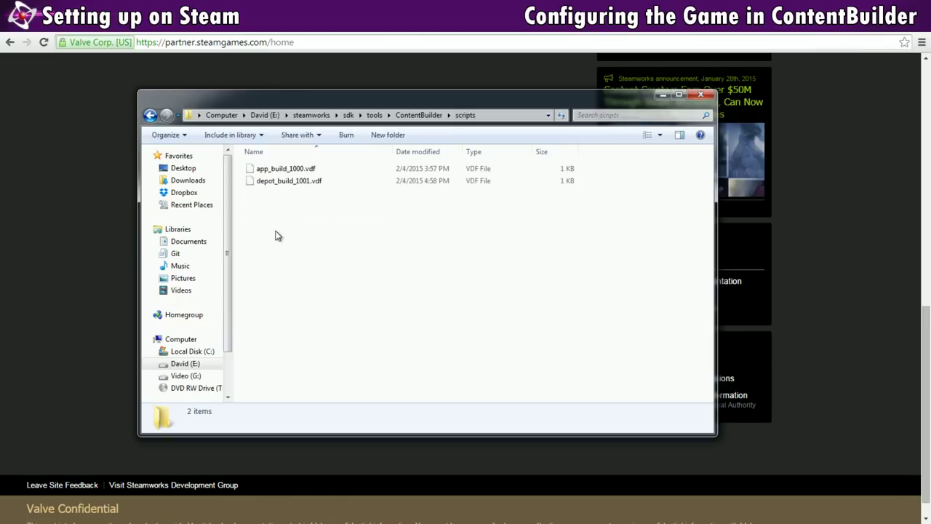
click(300, 183)
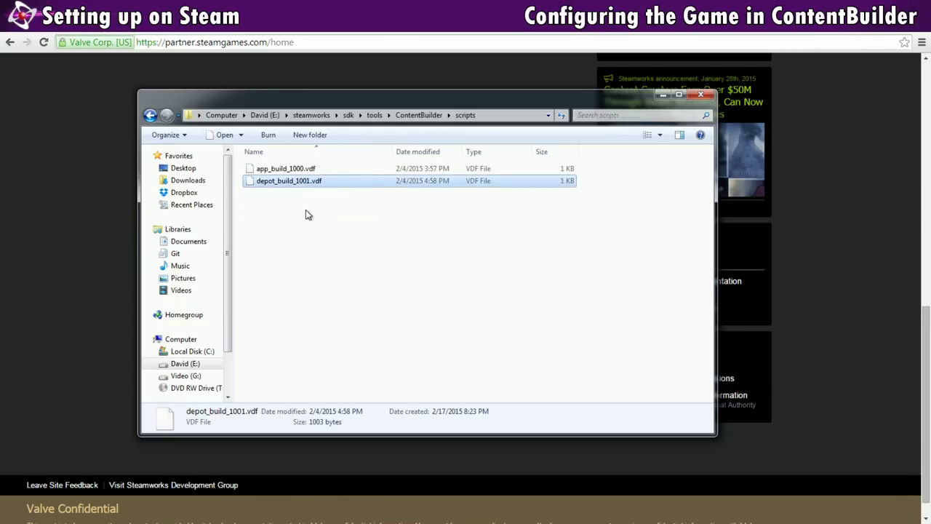
key(ctrl+v)
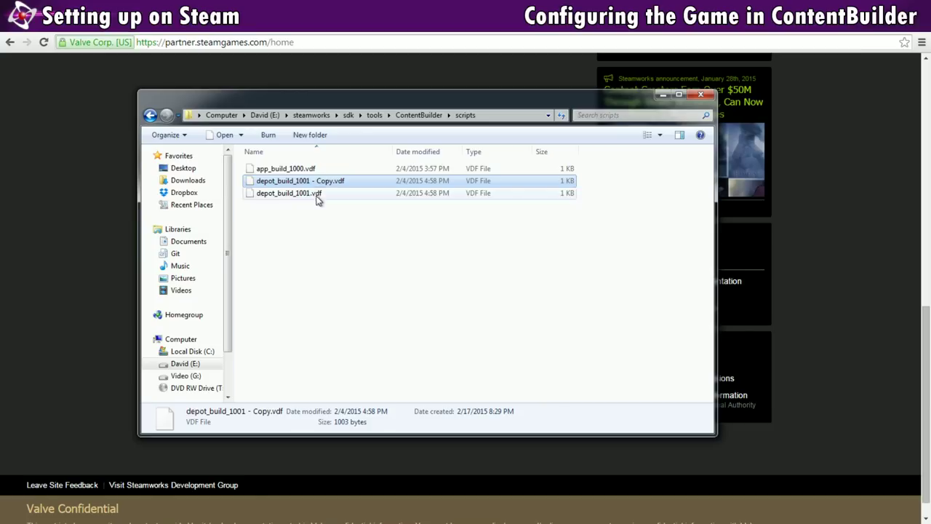
key(F2)
text(crystalt)
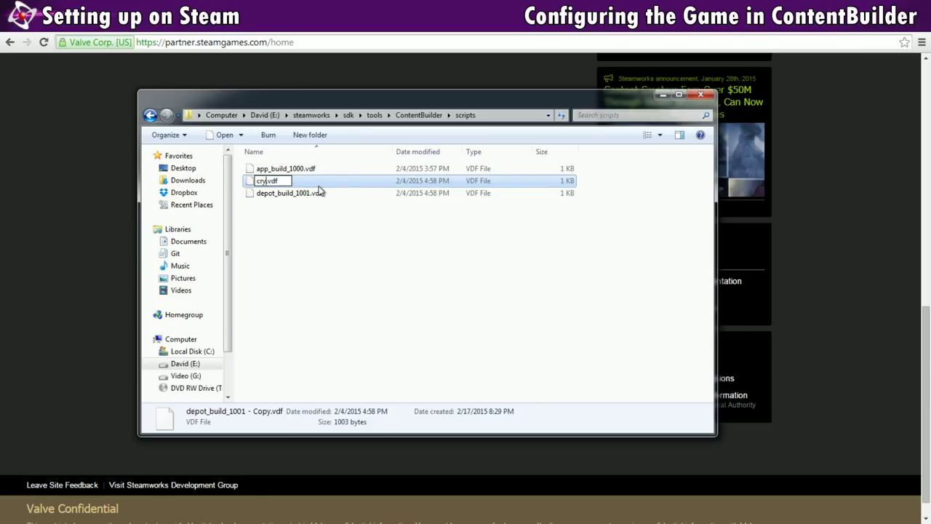
text(owers2-depot)
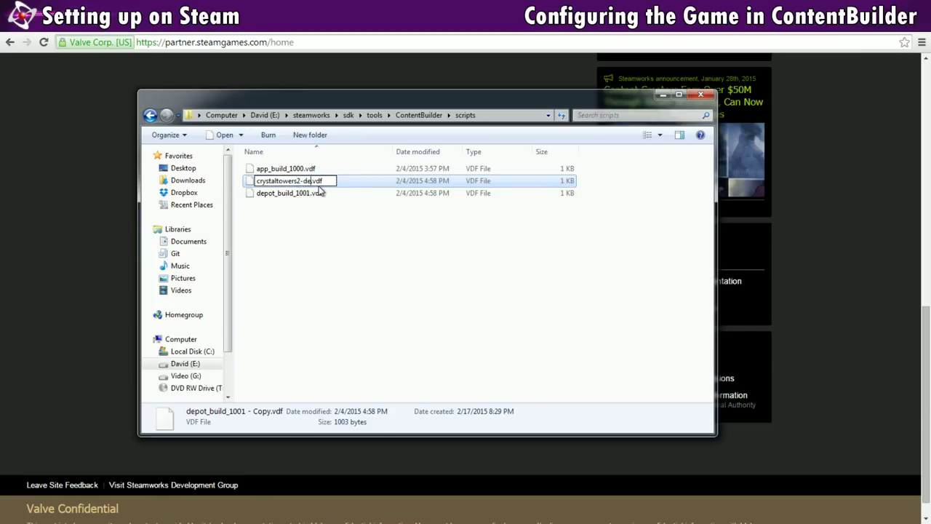
key(Return)
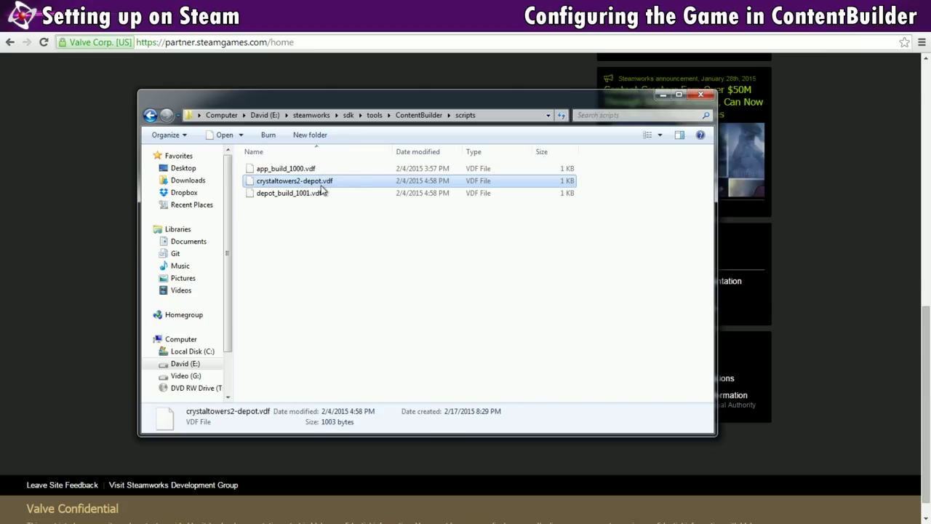
- Go to the Notepad++ 6.7.3 download page on notepad-plus-plus.org
right_click(320, 185)
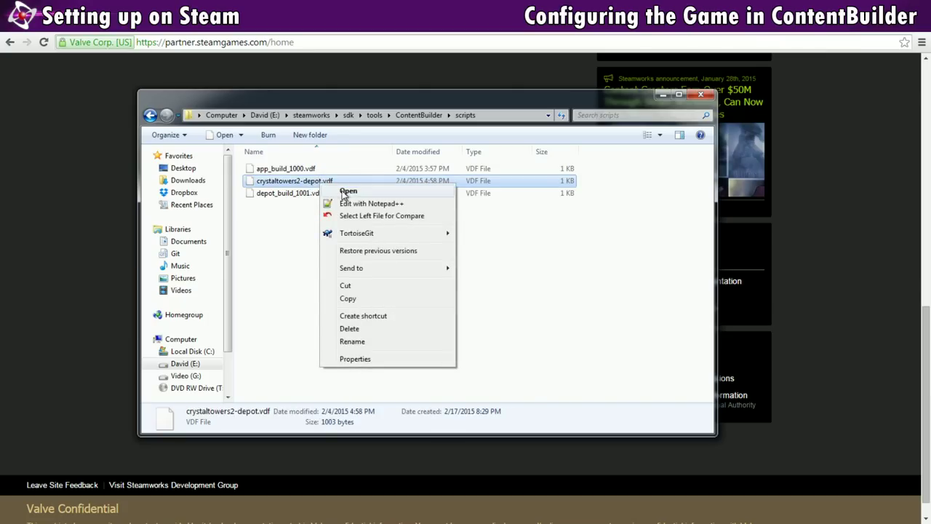
click(184, 44)
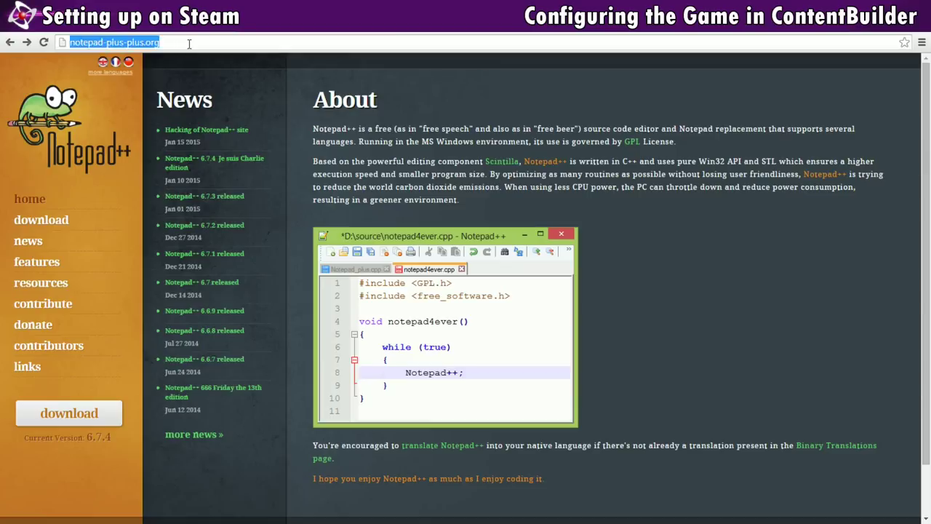
click(184, 44)
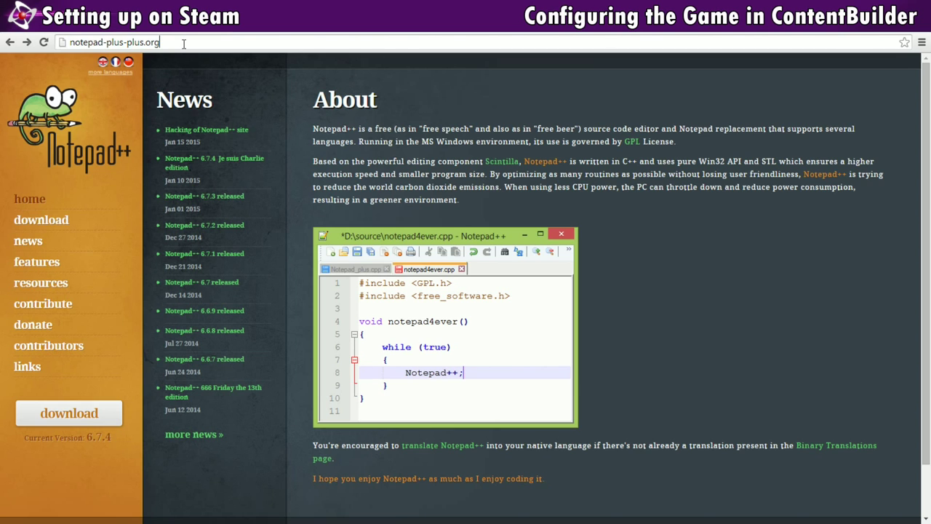
click(51, 223)
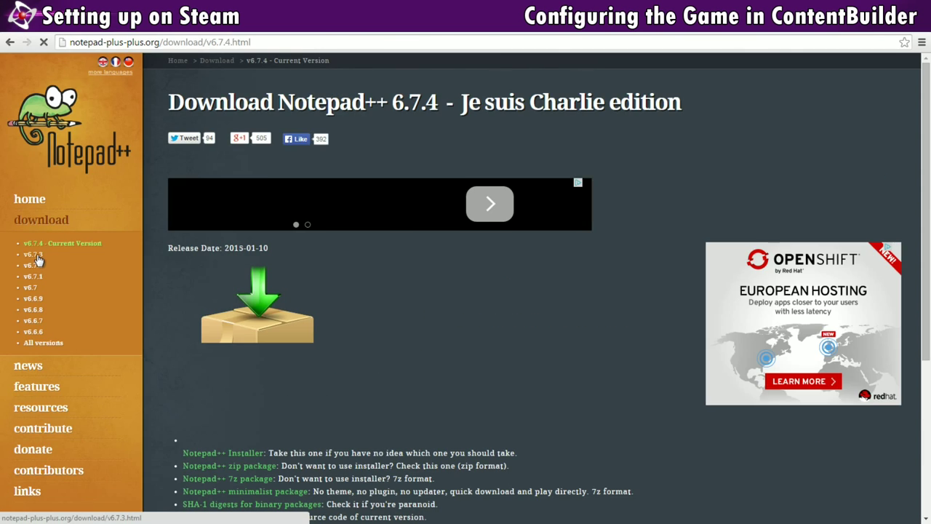
click(33, 254)
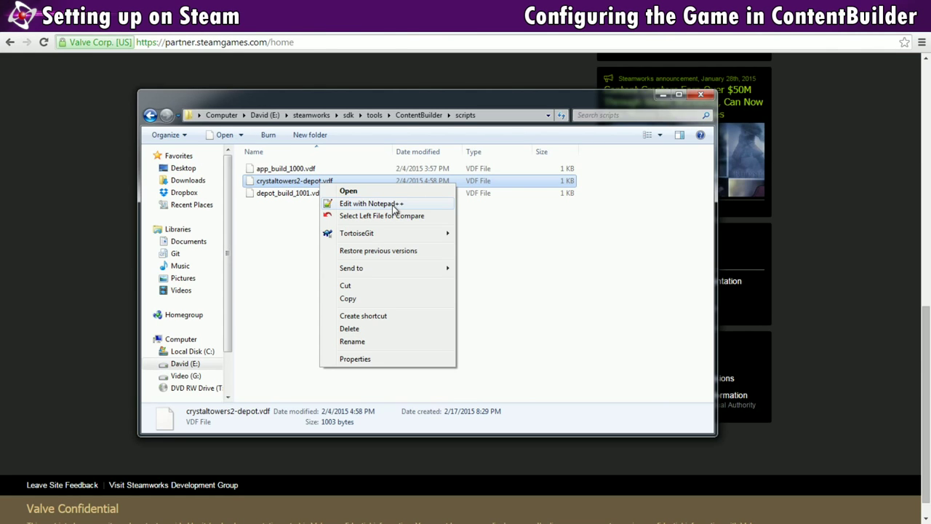
- Open crystaltowers2-depot.vdf in Notepad++ and change its DepotID from 1001 to 340251
click(393, 205)
click(359, 179)
key(Up)
key(Up)
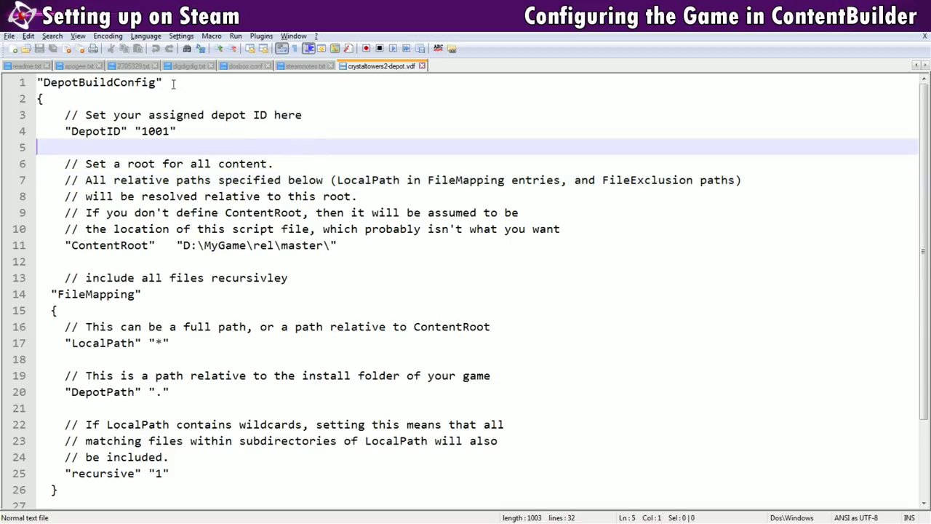
click(200, 130)
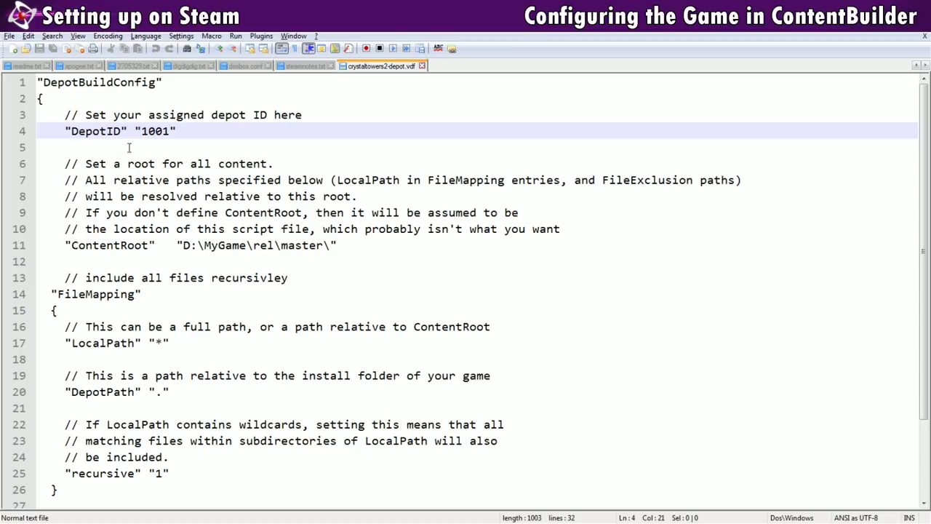
double_click(155, 131)
text(340251)
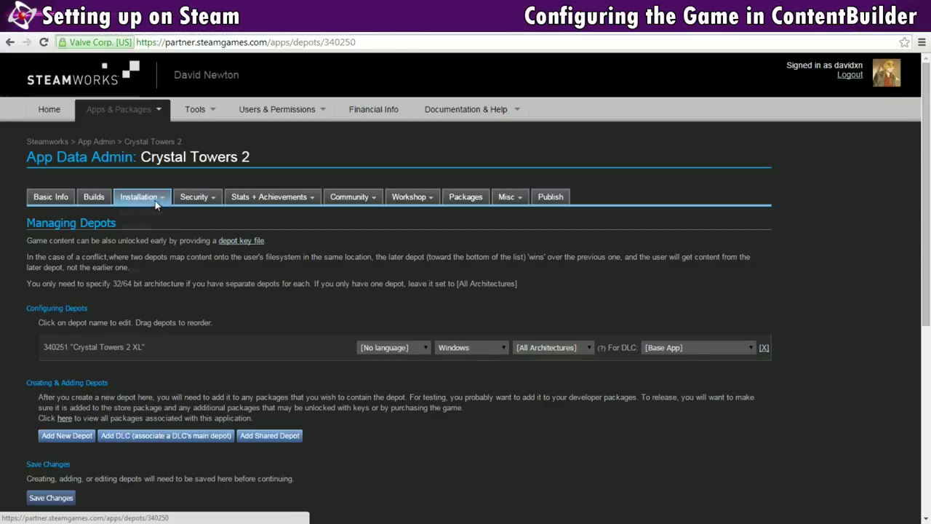
mouse_move(157, 203)
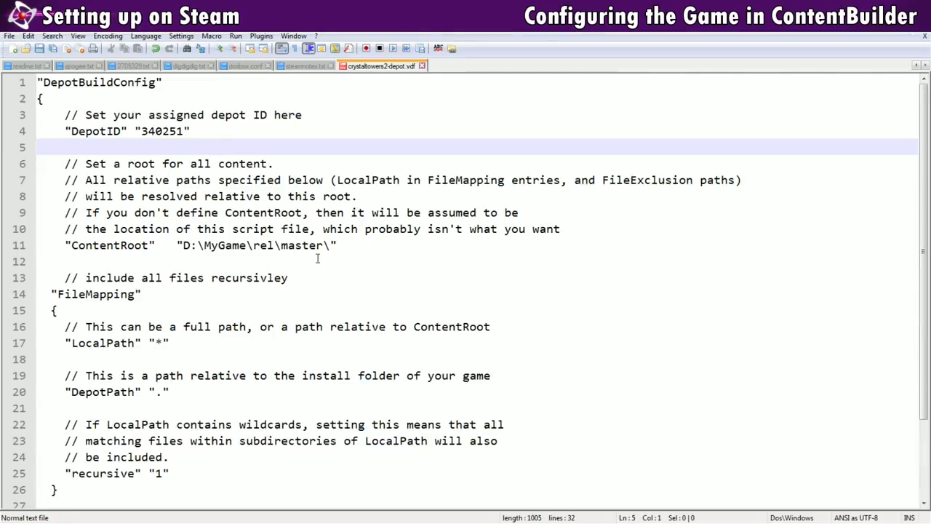
drag(357, 245, 37, 165)
- Delete the ContentRoot line and its comment block from the depot script
key(BackSpace)
key(BackSpace)
key(BackSpace)
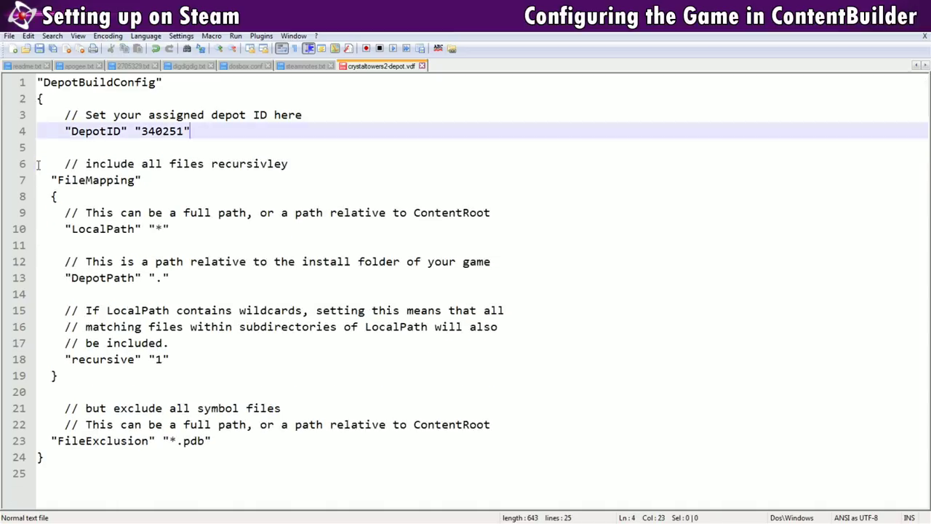
click(147, 159)
click(152, 153)
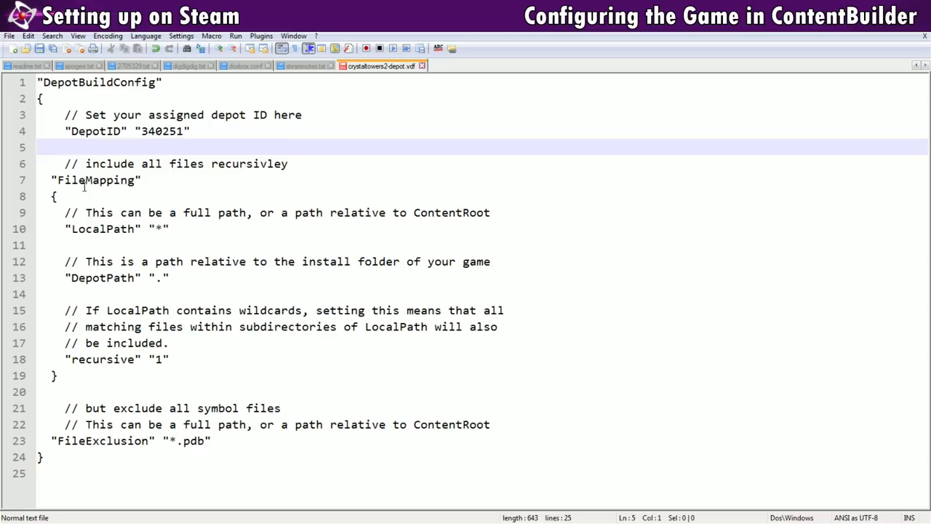
click(133, 230)
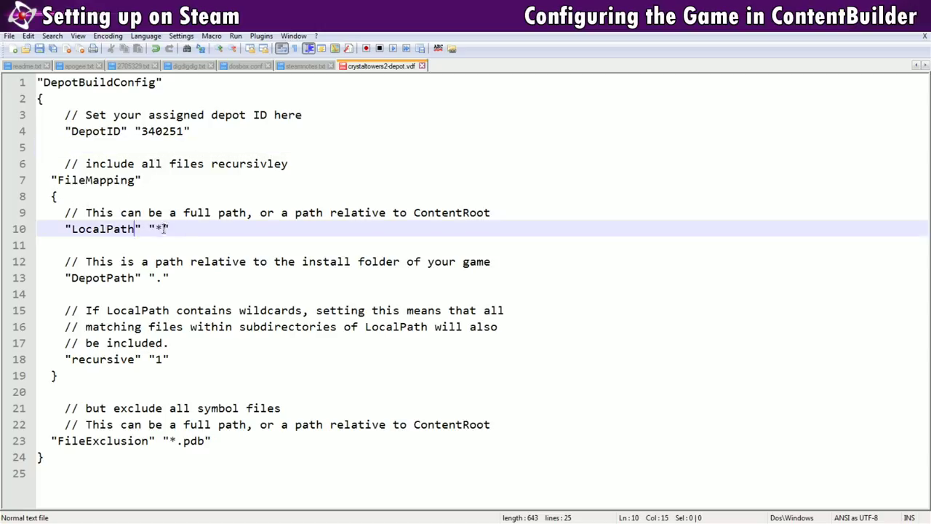
click(163, 228)
click(164, 279)
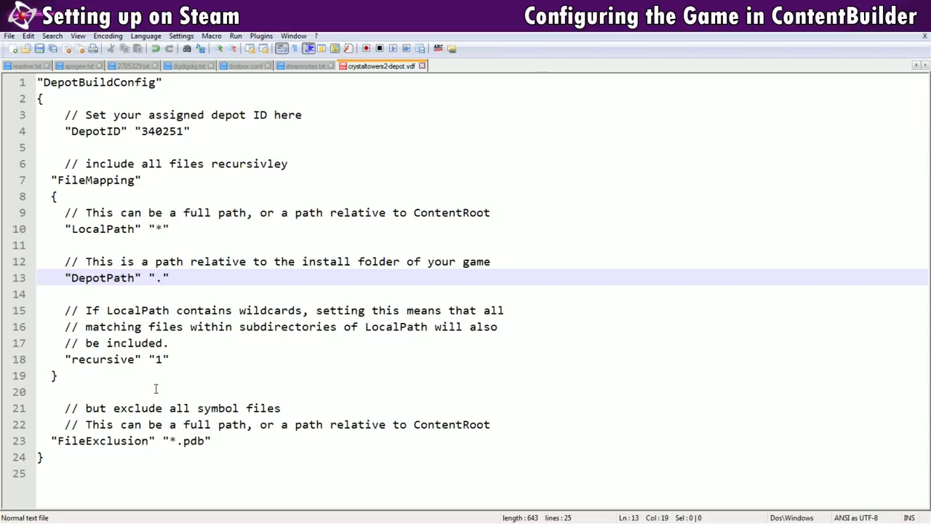
click(163, 360)
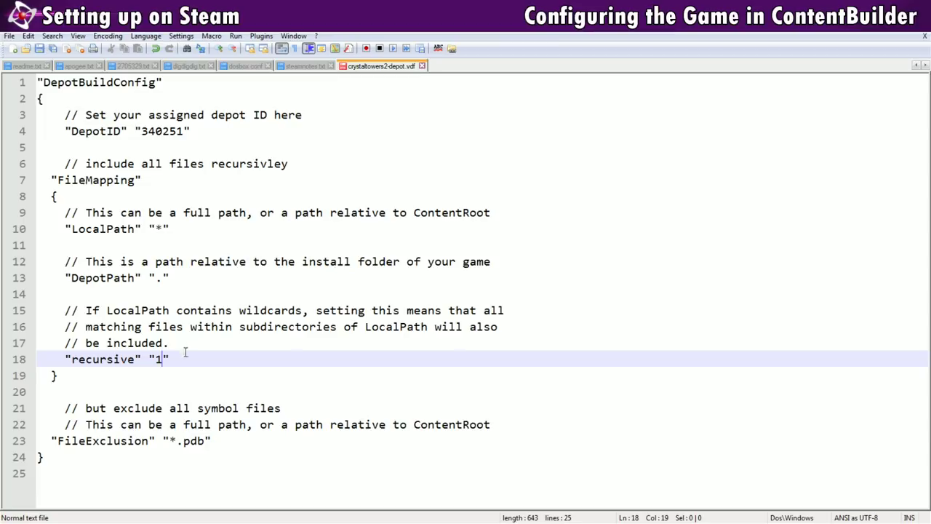
- Change the FileExclusion pattern from *.pdb to *.txt and save the script
click(52, 441)
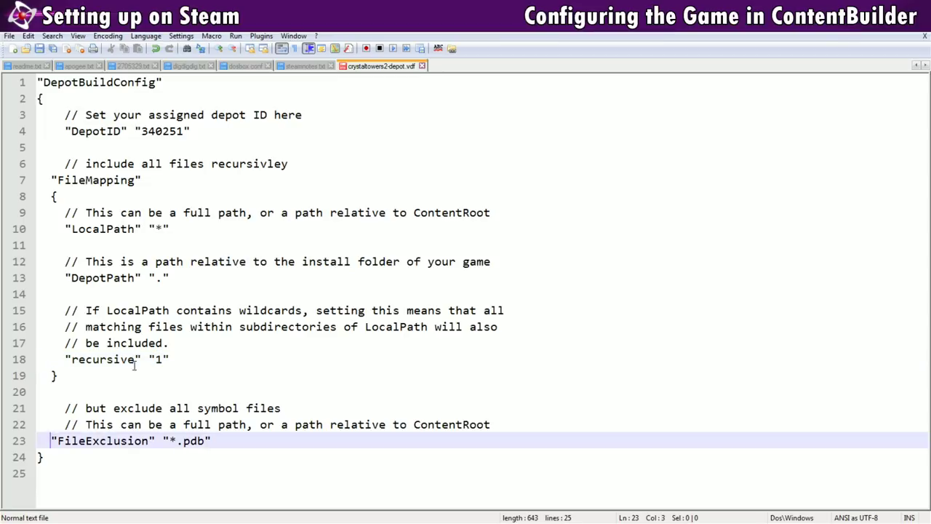
click(165, 441)
drag(169, 440, 205, 441)
click(206, 441)
key(BackSpace)
key(BackSpace)
key(BackSpace)
text(txt)
key(ctrl+s)
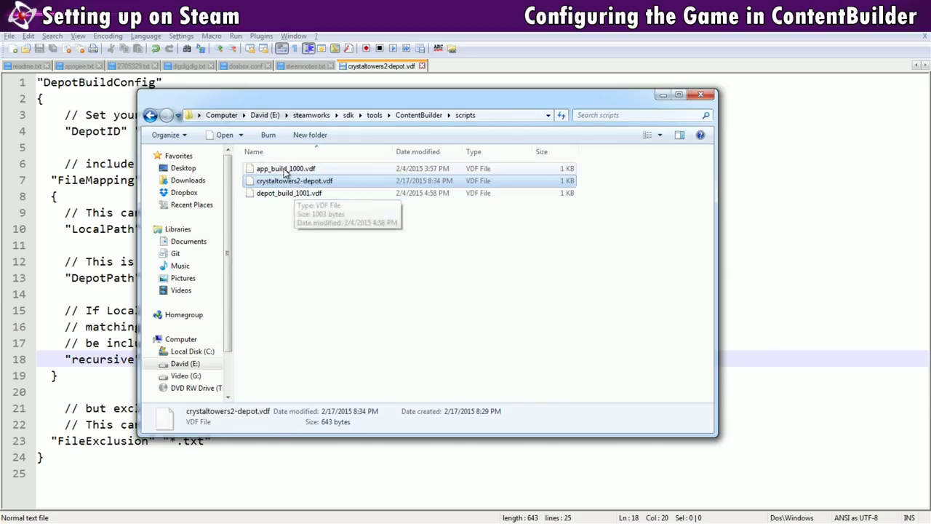
- Duplicate app_build_1000.vdf as crystaltowers2-app.vdf and open it in Notepad++
click(290, 168)
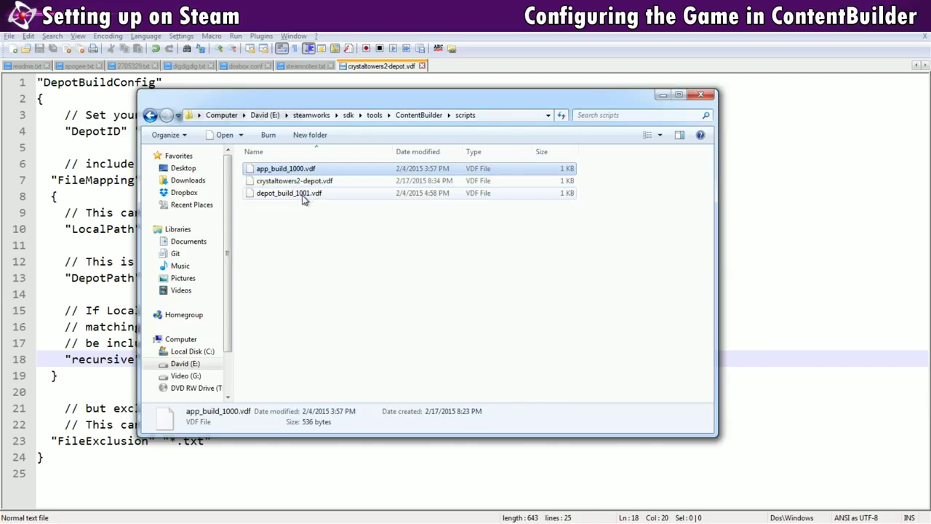
key(ctrl+c)
key(ctrl+v)
key(F2)
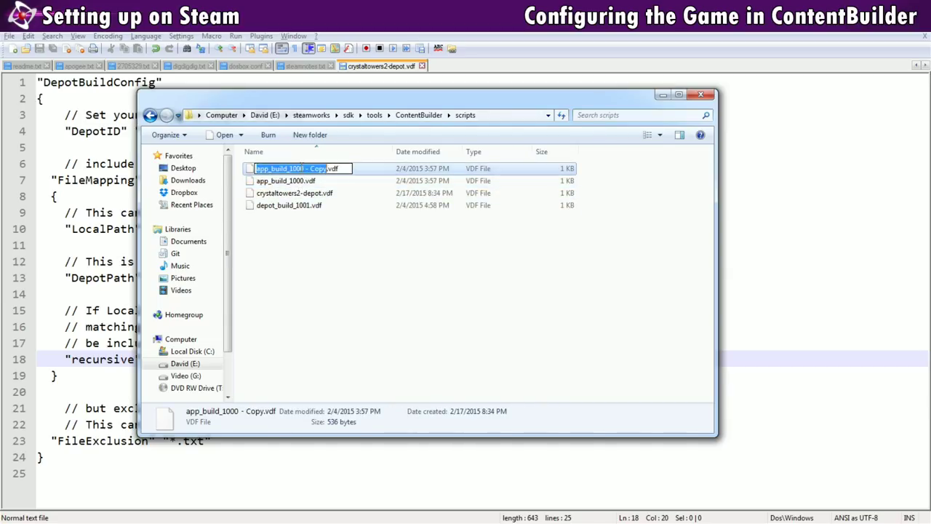
text(crystaltowers2-app)
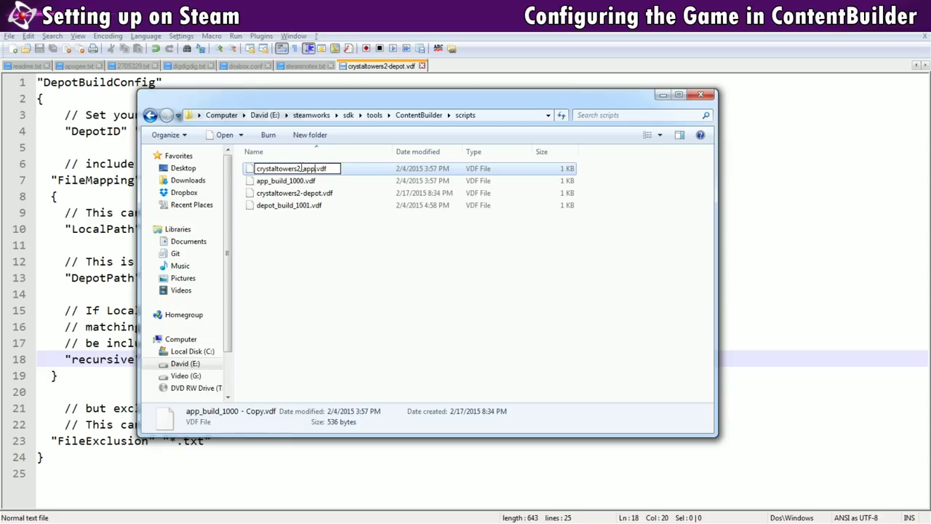
key(Return)
right_click(303, 182)
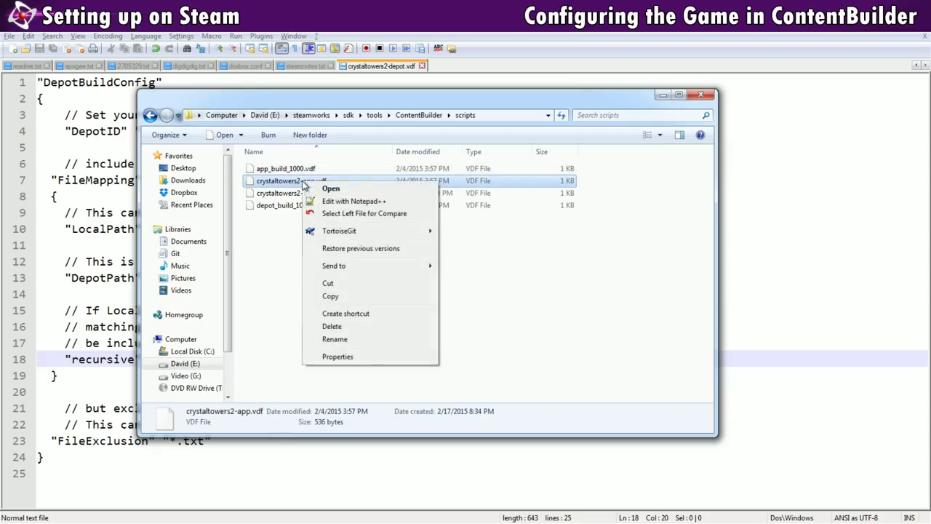
click(341, 202)
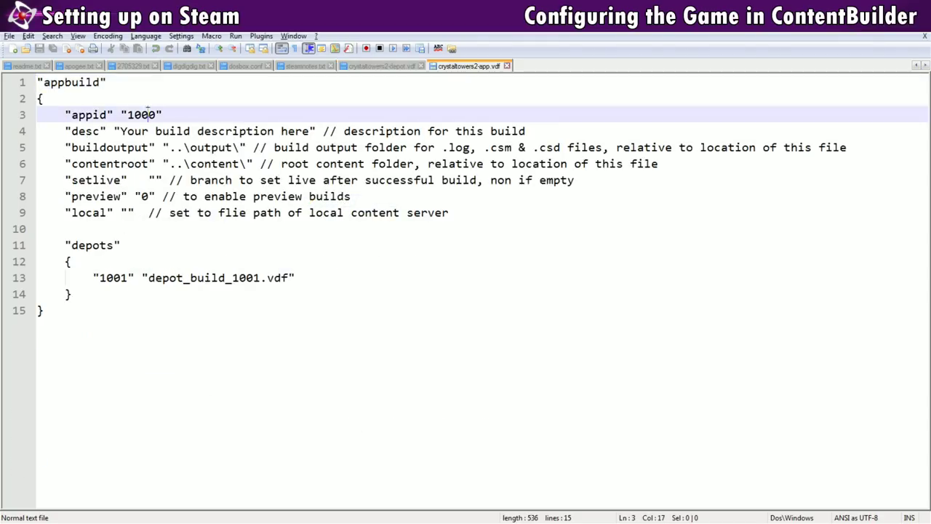
- Set the app script's appid to 340250 and desc to 'Crystal Towers 2 XL'
drag(153, 114, 128, 115)
key(BackSpace)
text(340250)
click(198, 117)
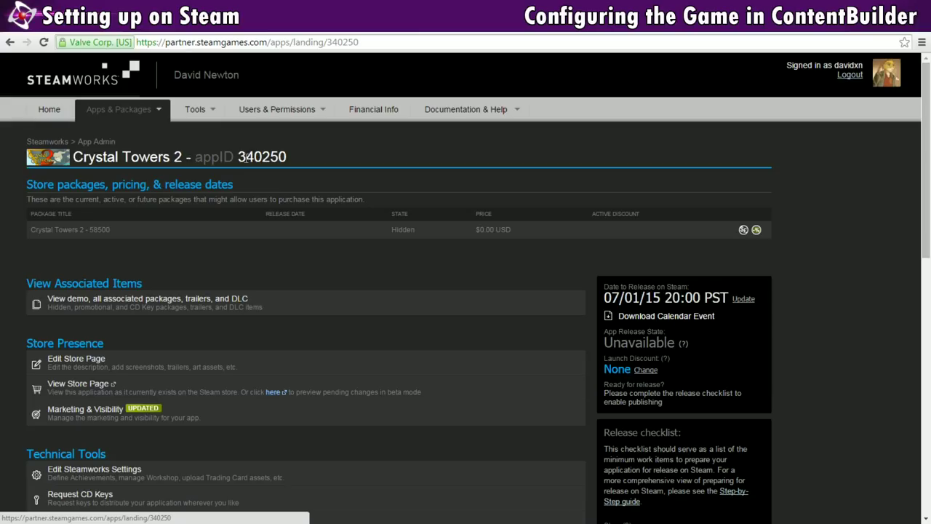
drag(238, 157, 289, 160)
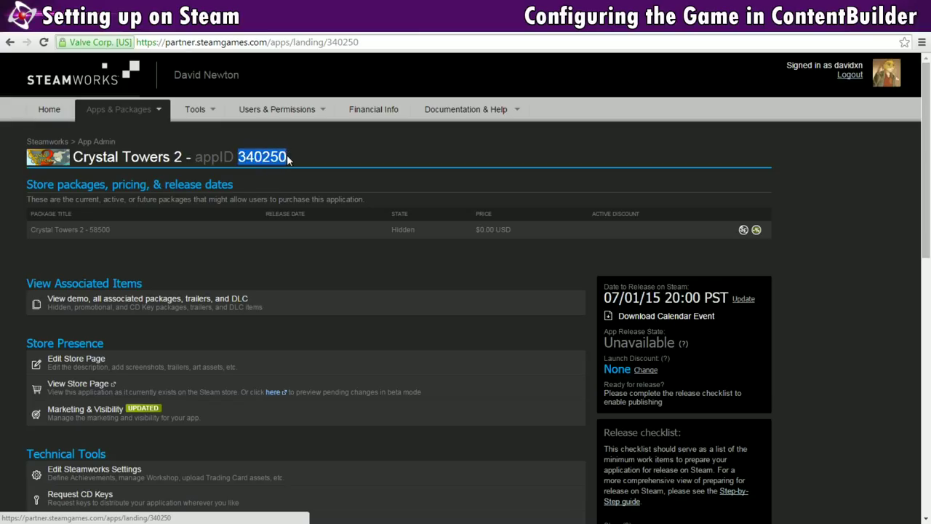
click(253, 271)
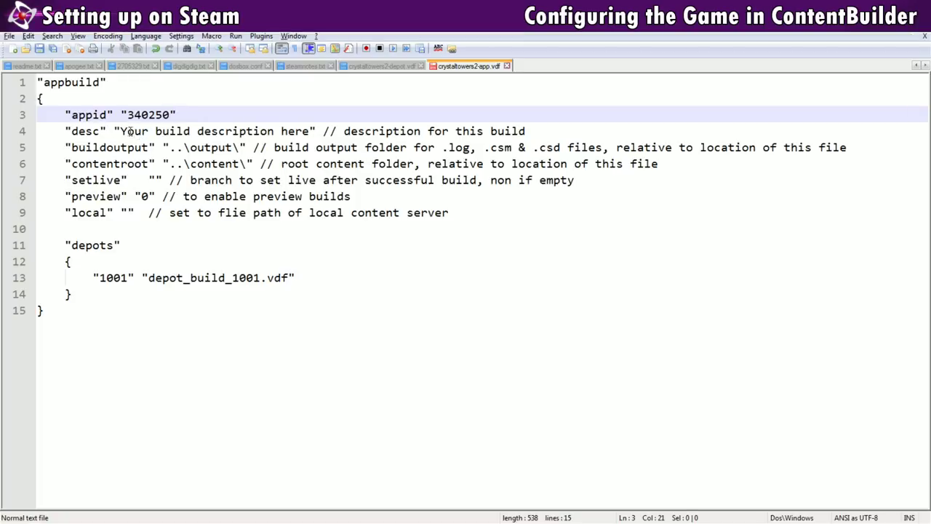
drag(122, 132, 312, 133)
text(Cry)
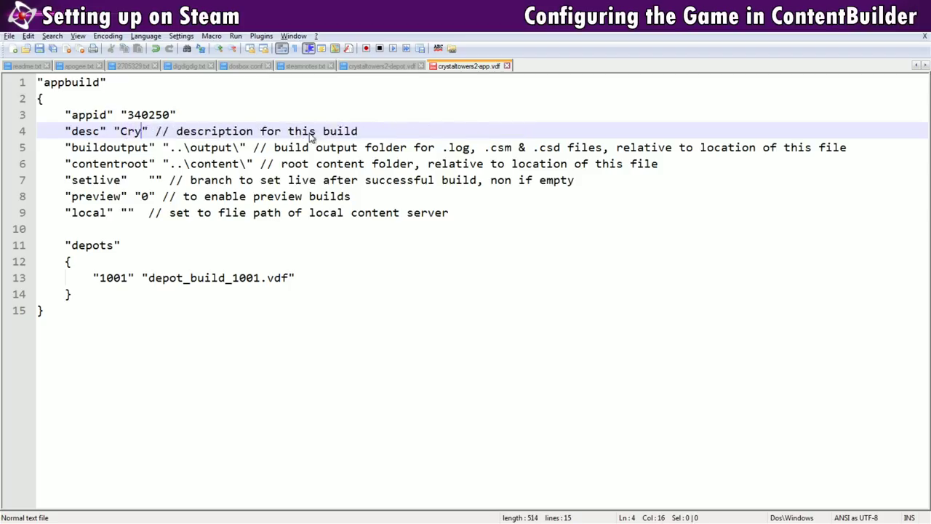
text(stal Towers 2 XL)
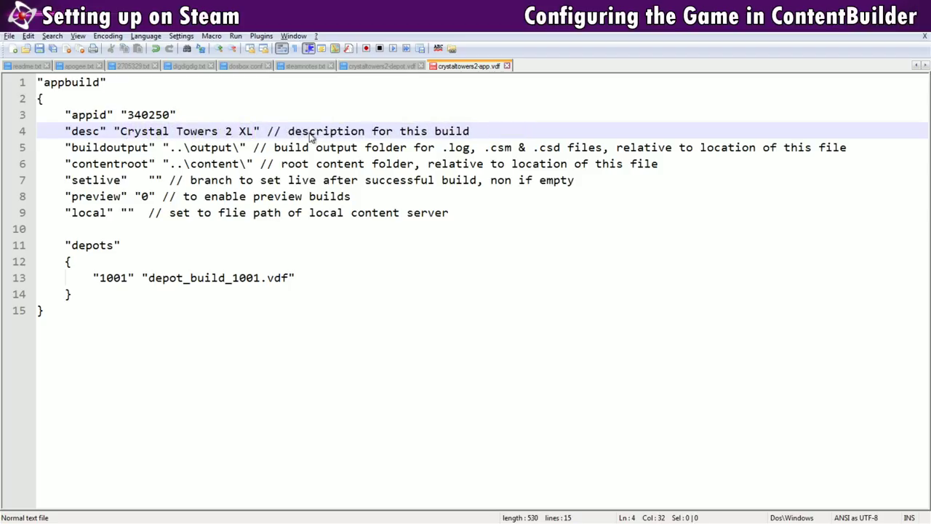
- Set contentroot to the release folder path E:\MMF2Work\crystal2\releases\r2, copied from Explorer
click(216, 164)
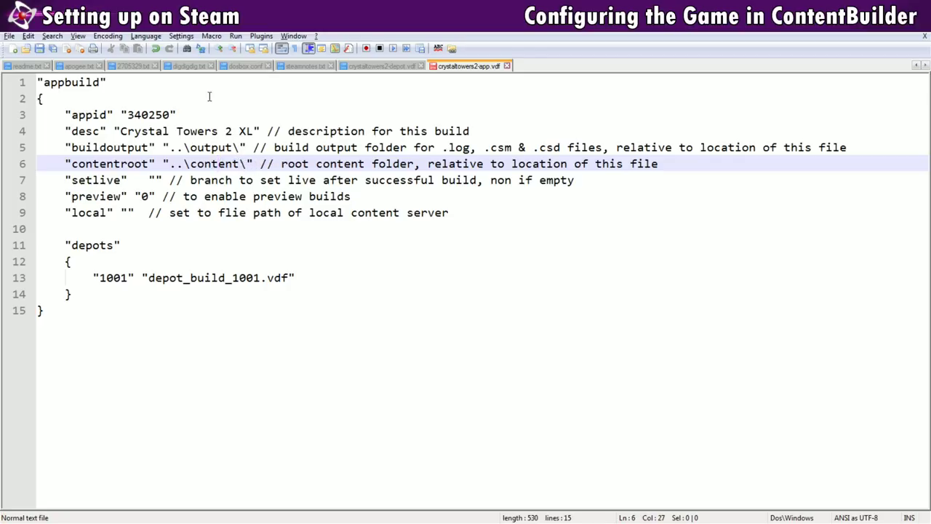
drag(246, 164, 167, 163)
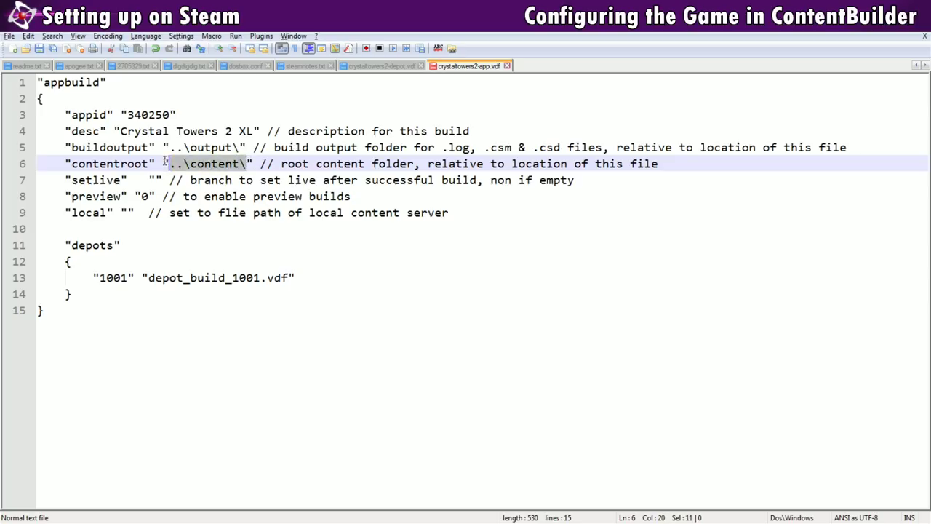
text(e:\)
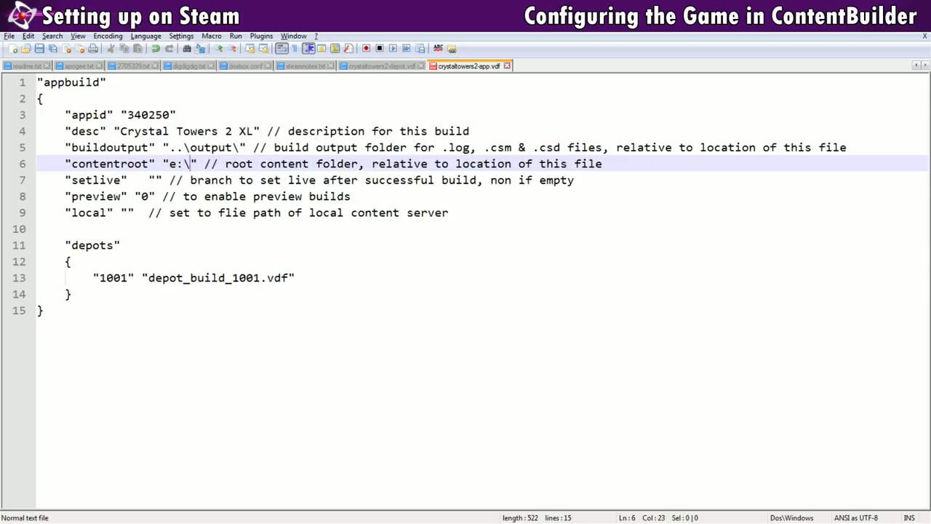
key(alt+Tab)
click(538, 139)
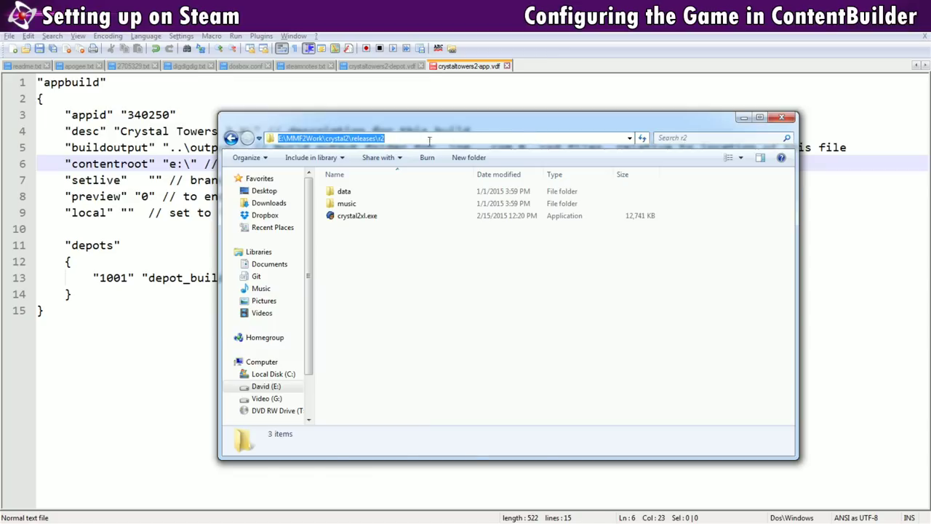
key(alt+Tab)
drag(170, 164, 190, 163)
key(ctrl+v)
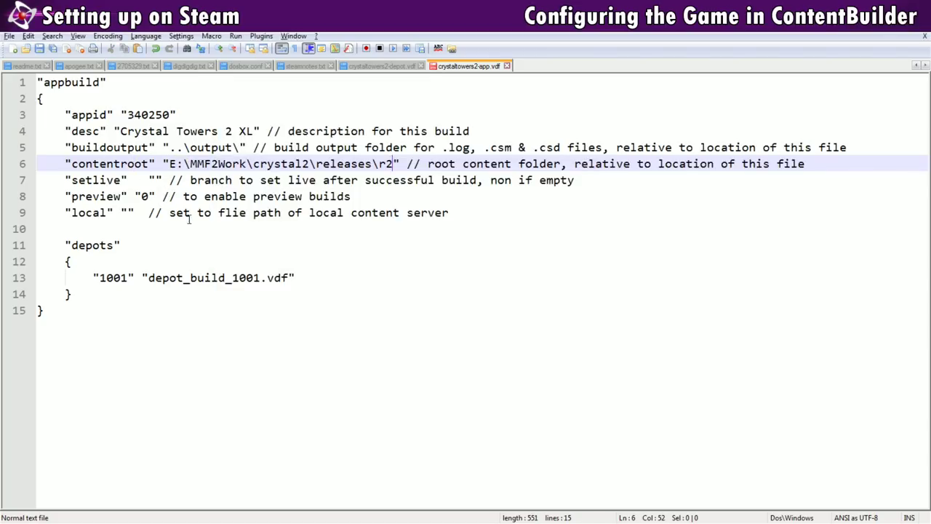
- Change the depots entry to map 340251 to crystaltowers2-depot.vdf
drag(128, 277, 101, 277)
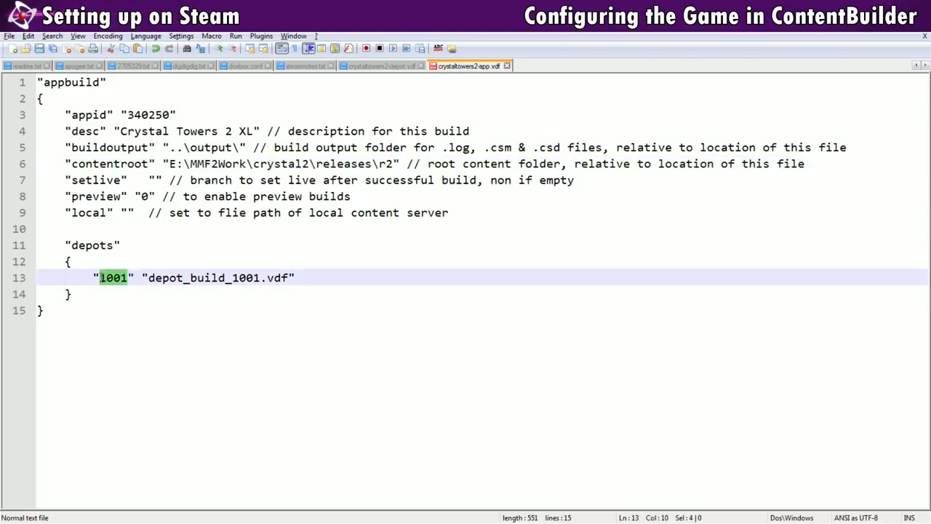
text(340251)
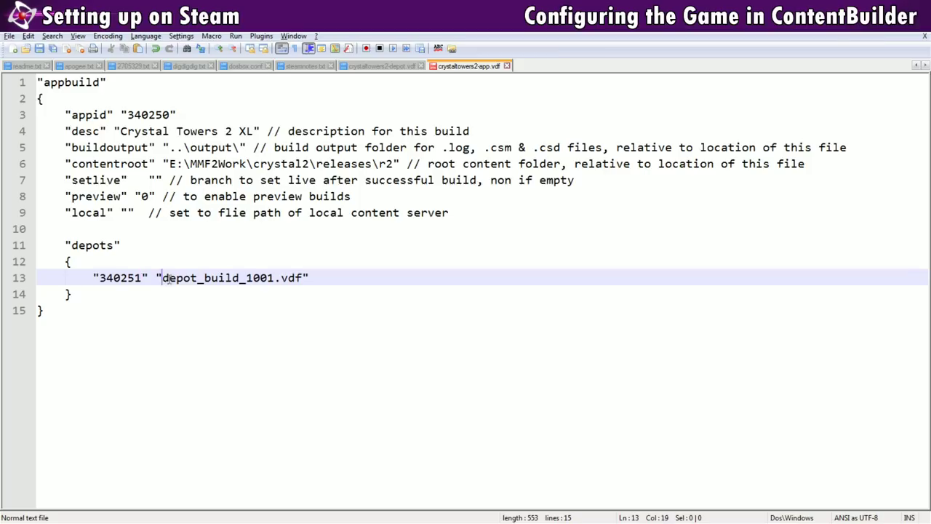
drag(163, 277, 277, 277)
text(crystaltowers2-)
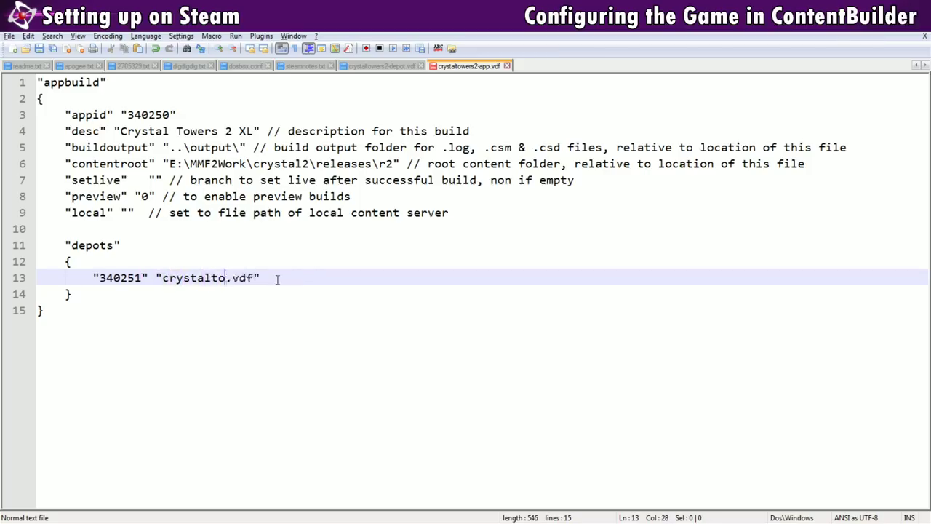
key(BackSpace)
text(_depot)
key(Left)
key(Left)
key(Left)
key(BackSpace)
text(-)
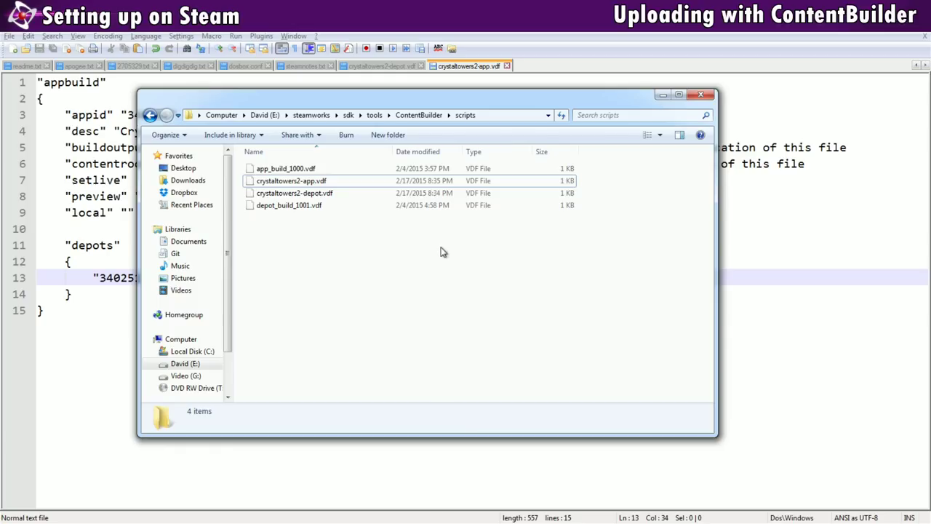
- From the ContentBuilder folder, open run_build.bat in Notepad++ with Edit with Notepad++
click(416, 115)
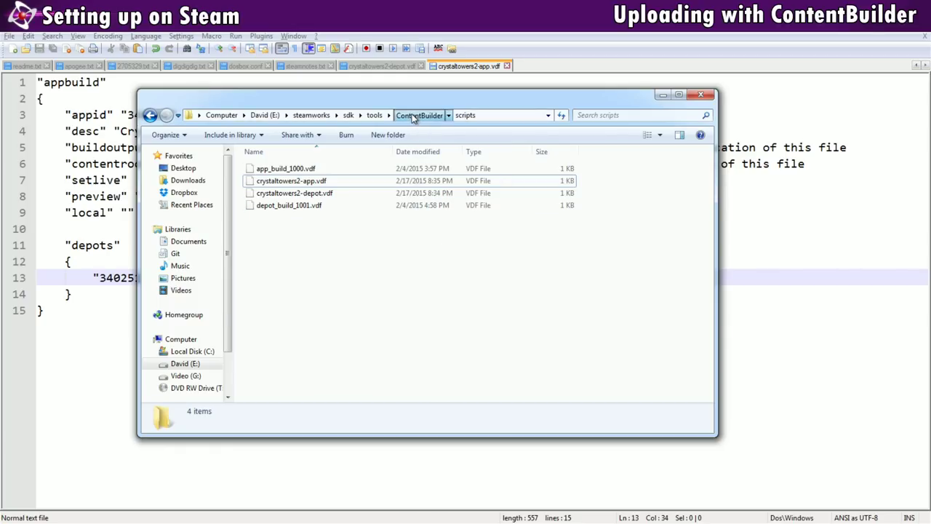
click(151, 115)
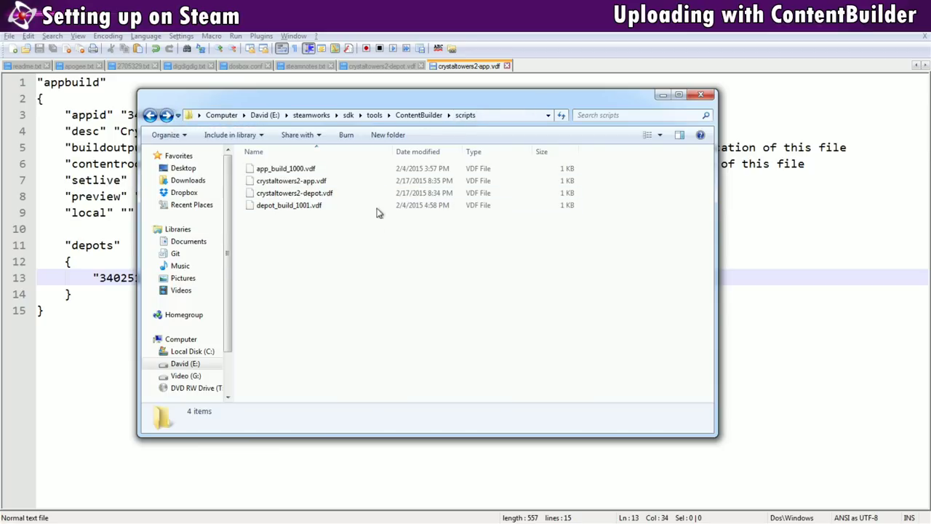
click(416, 116)
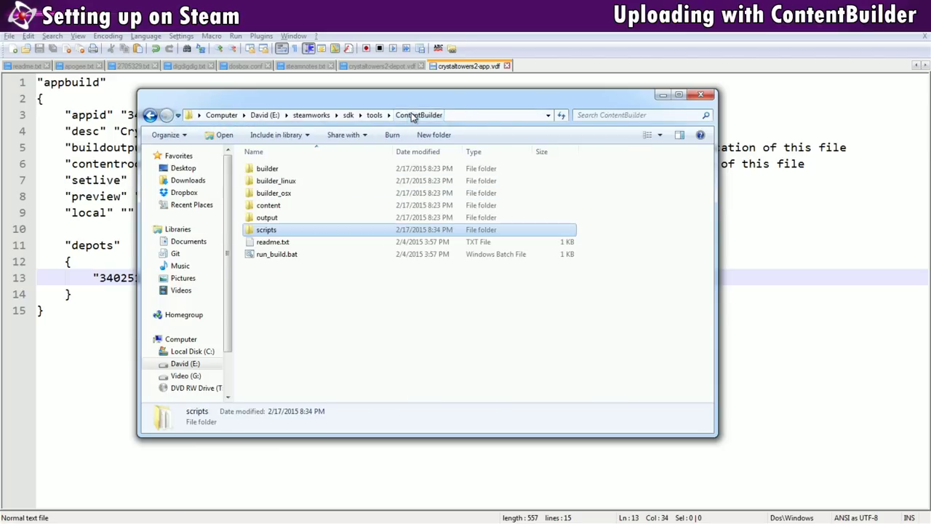
right_click(284, 258)
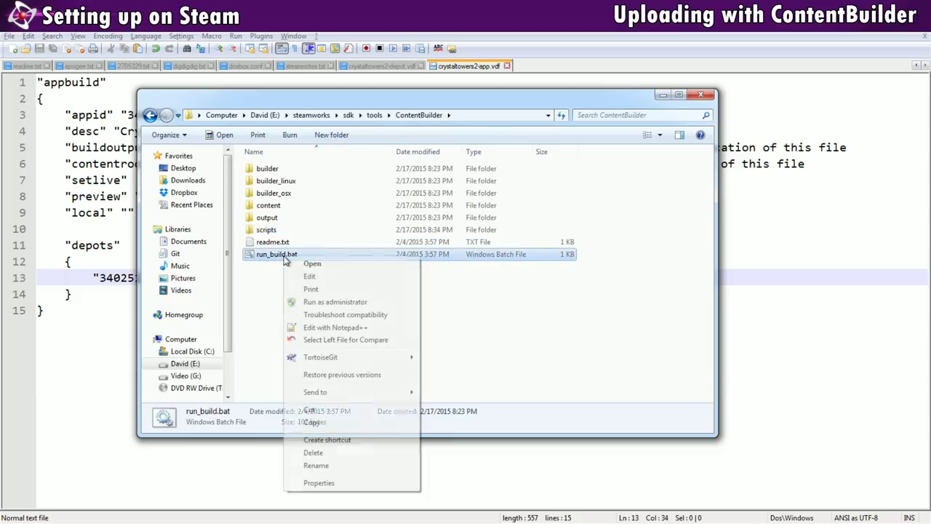
click(332, 328)
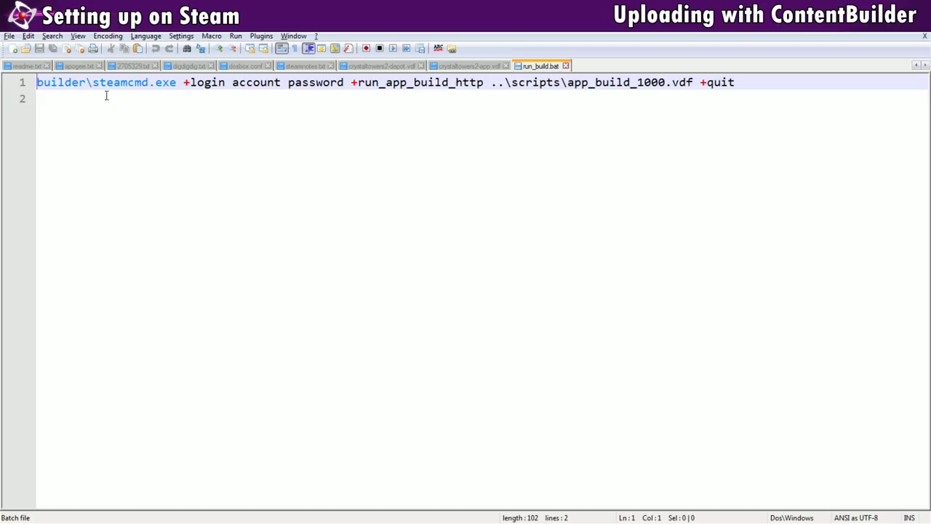
- Replace the placeholder 'account password' login with the developer's account name and password
drag(177, 84, 37, 84)
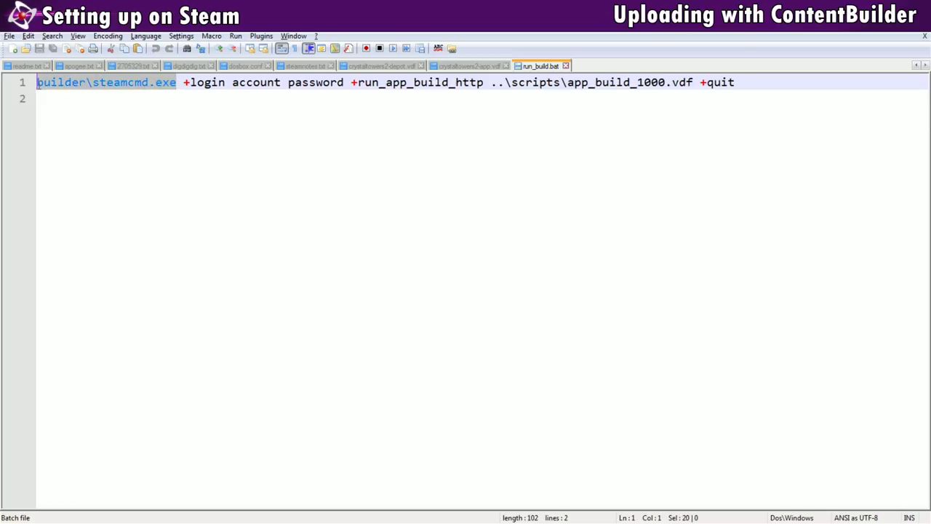
click(127, 99)
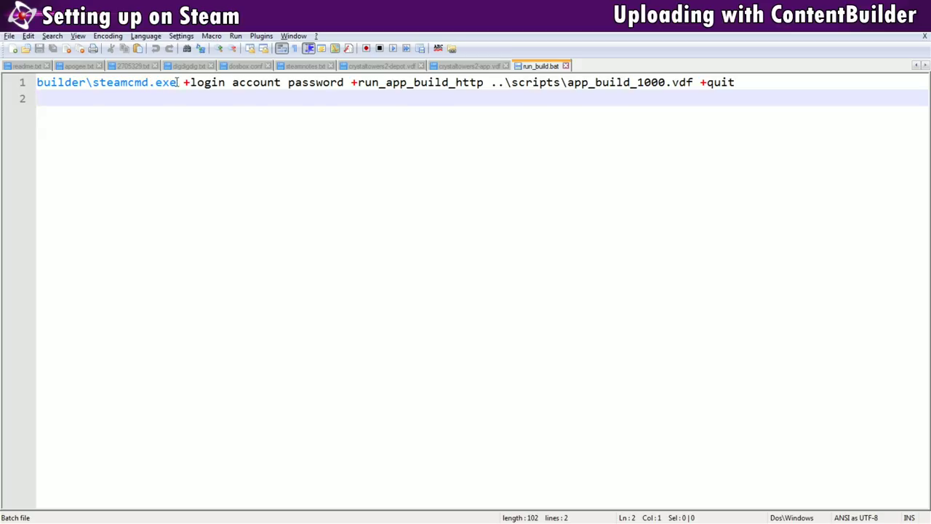
drag(184, 82, 700, 82)
click(475, 96)
drag(231, 82, 343, 83)
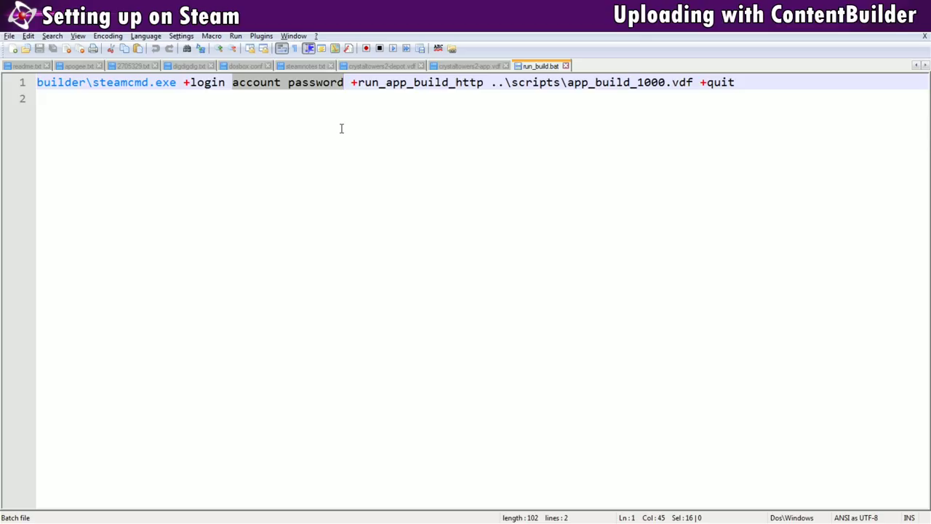
text(DavidN n)
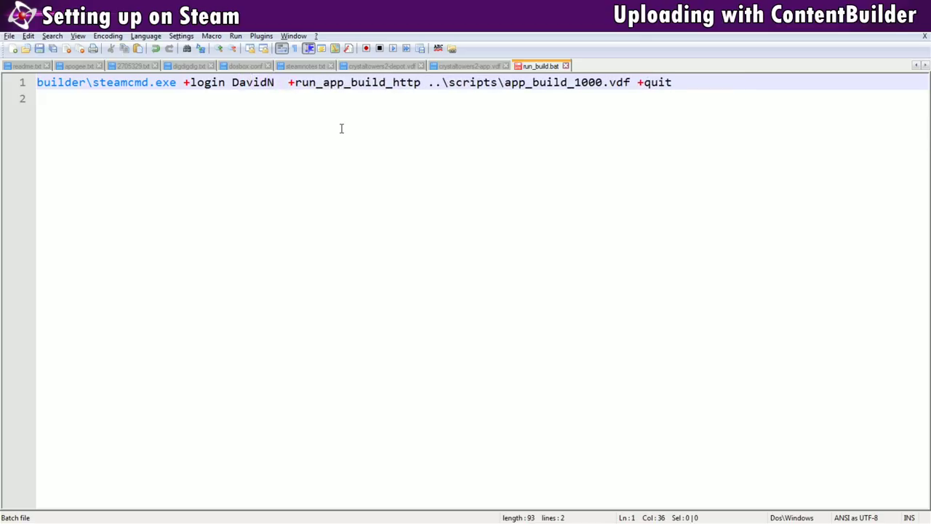
text(ot_my_password)
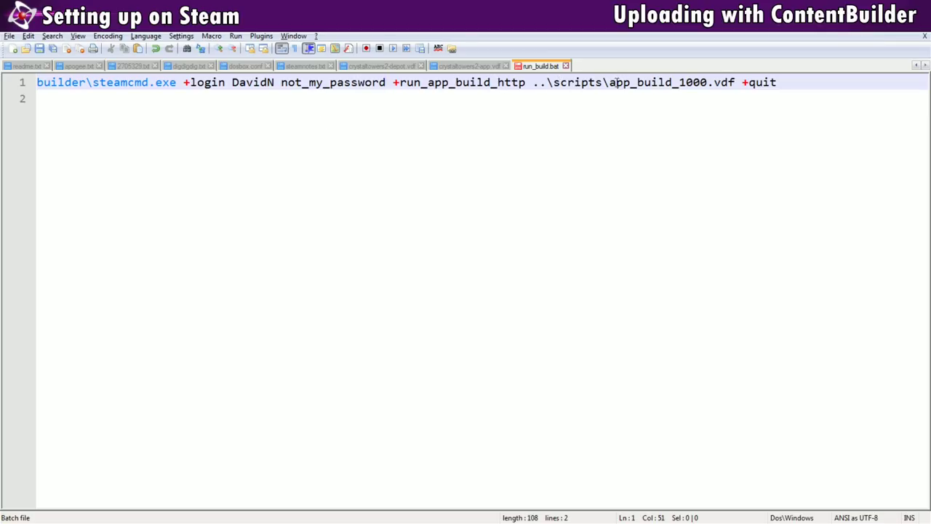
- Change the script name app_build_1000 to crystaltowers2-app and delete the trailing +quit
drag(611, 82, 707, 82)
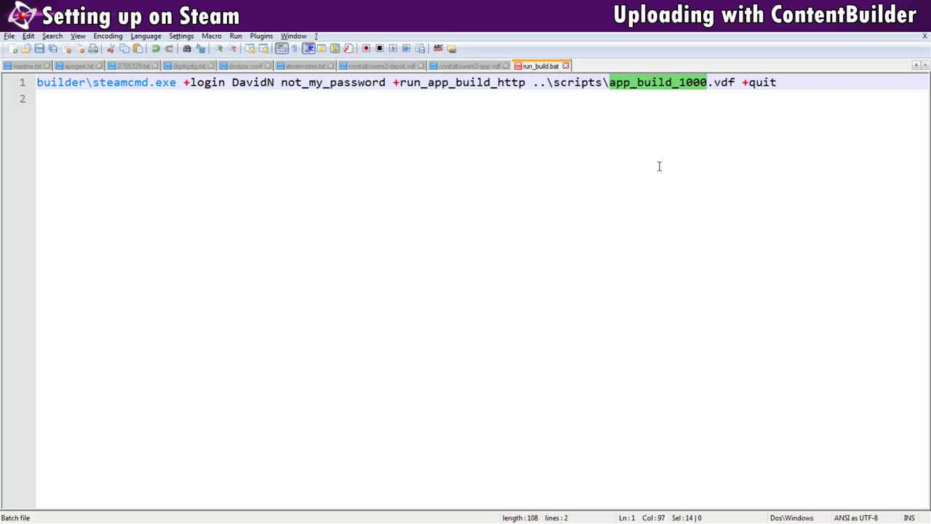
text(crystaltow)
text(ers2-)
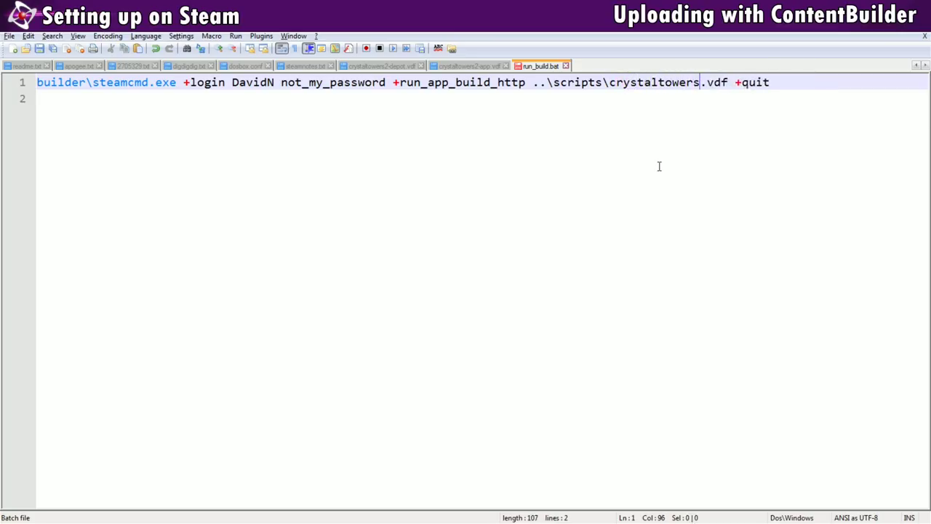
text(app)
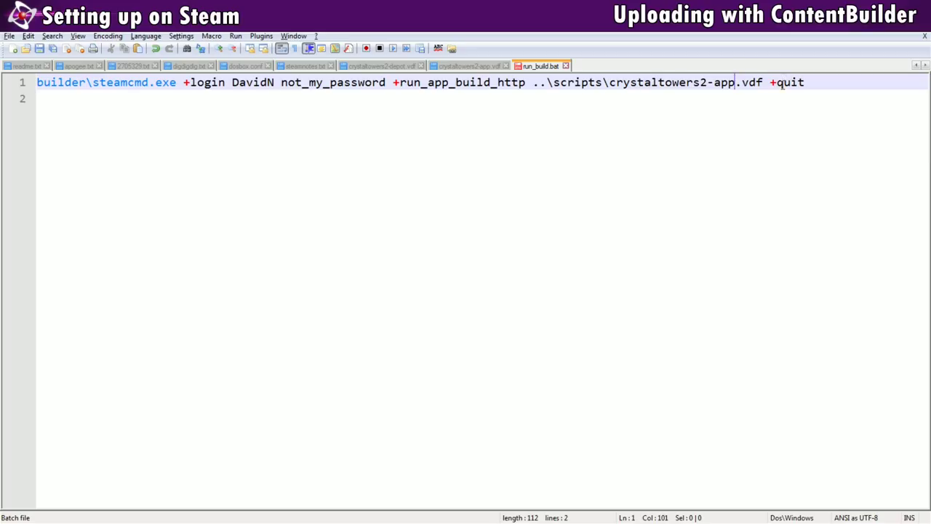
drag(765, 82, 817, 80)
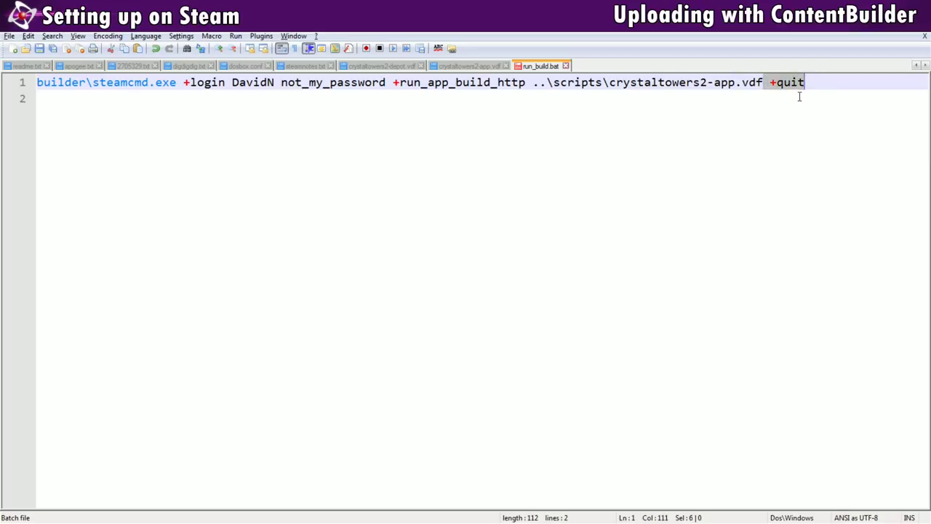
key(Delete)
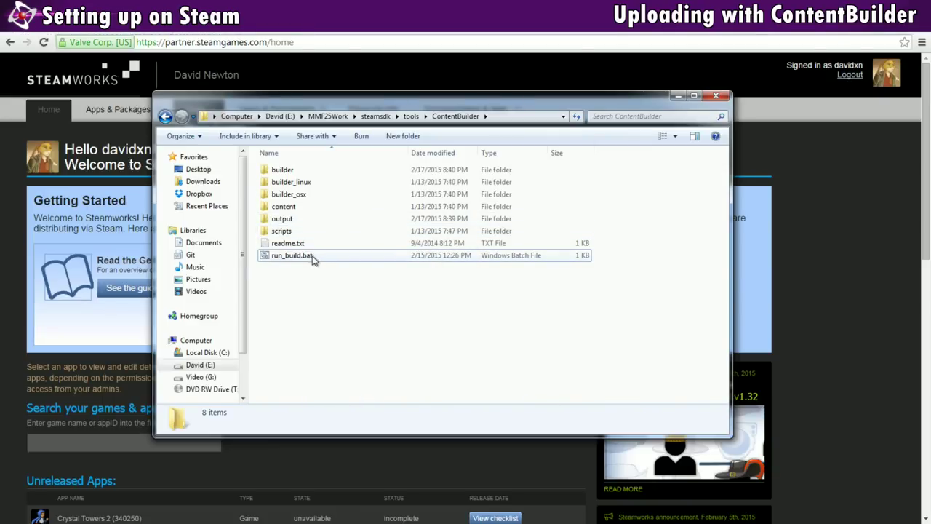
- Run run_build.bat to upload the app 340250 build, then quit the console at the prompt
double_click(309, 255)
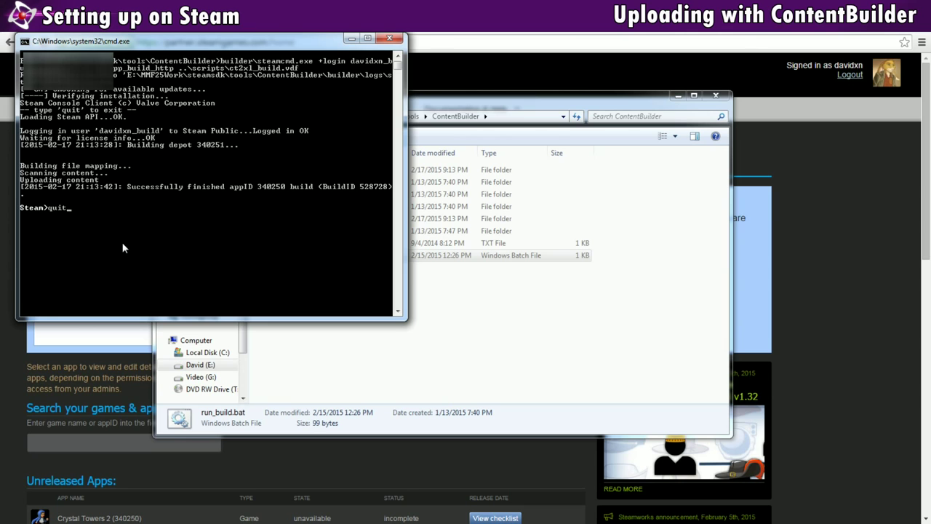
key(Return)
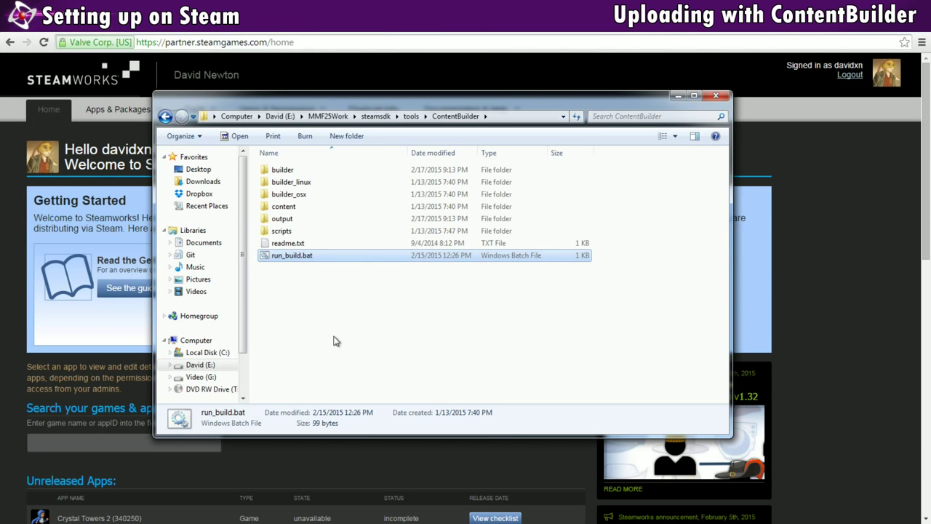
click(311, 304)
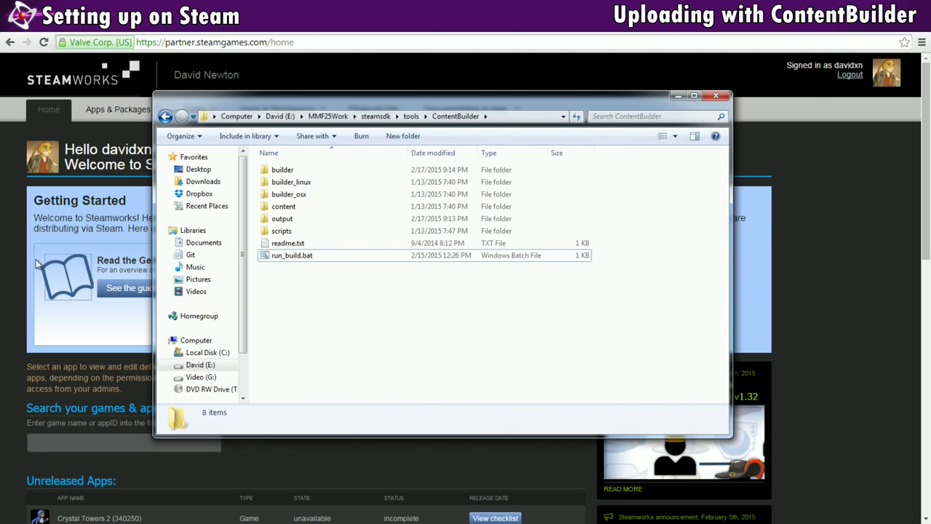
click(11, 245)
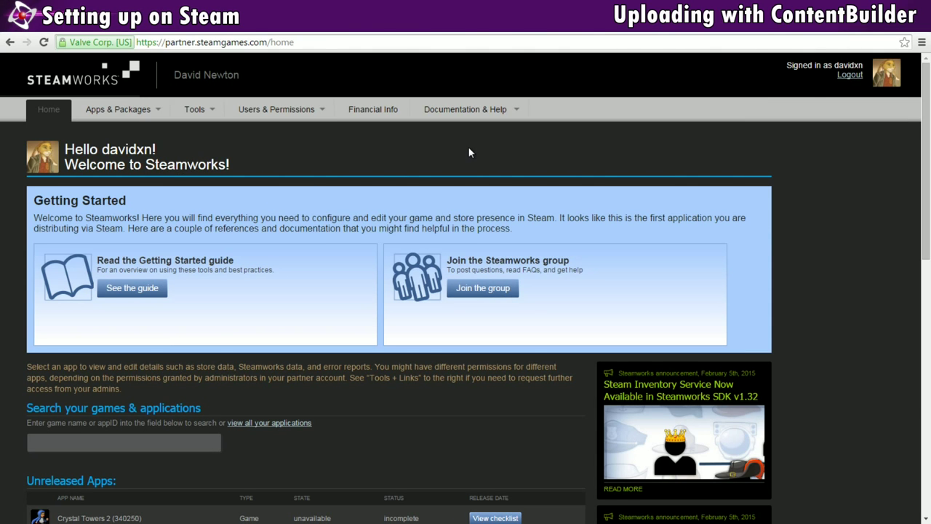
- Browse the English Steamworks documentation to the SteamPipe depot creation guide
mouse_move(465, 109)
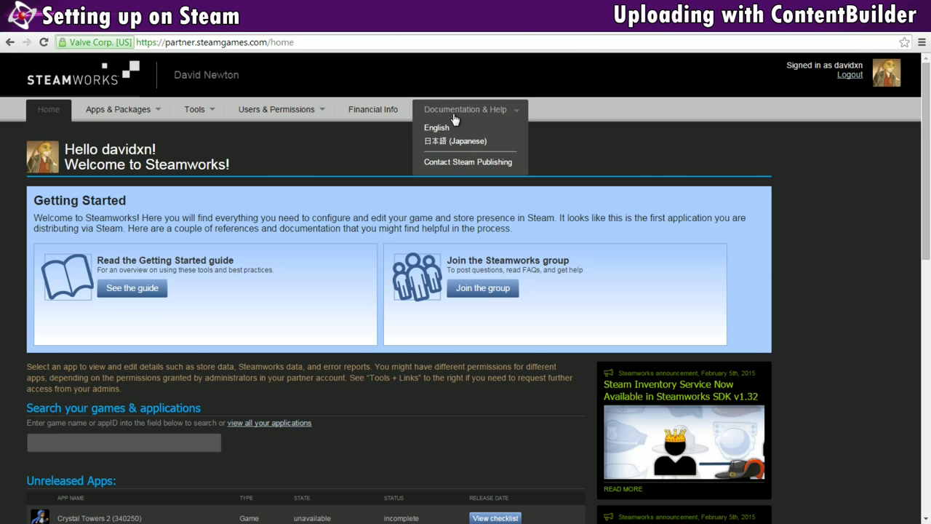
click(443, 127)
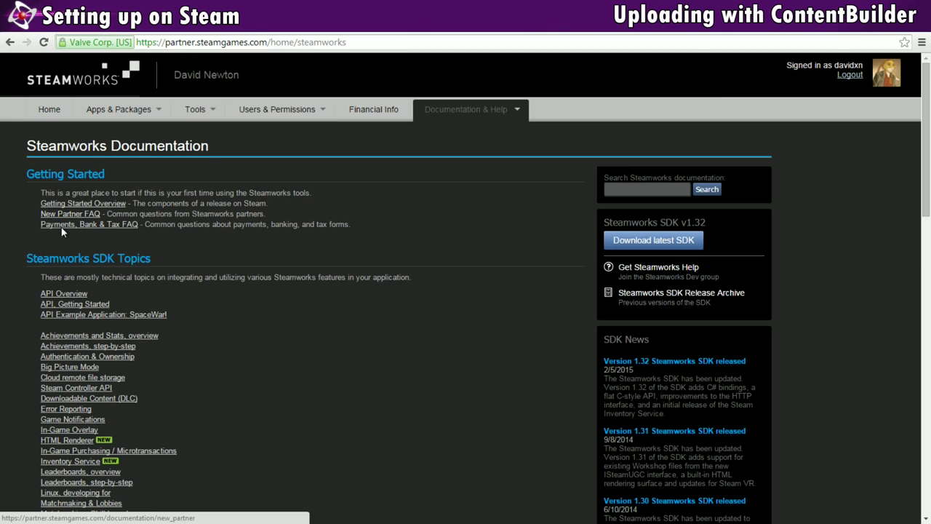
scroll(61, 227, down, 6)
scroll(59, 262, down, 2)
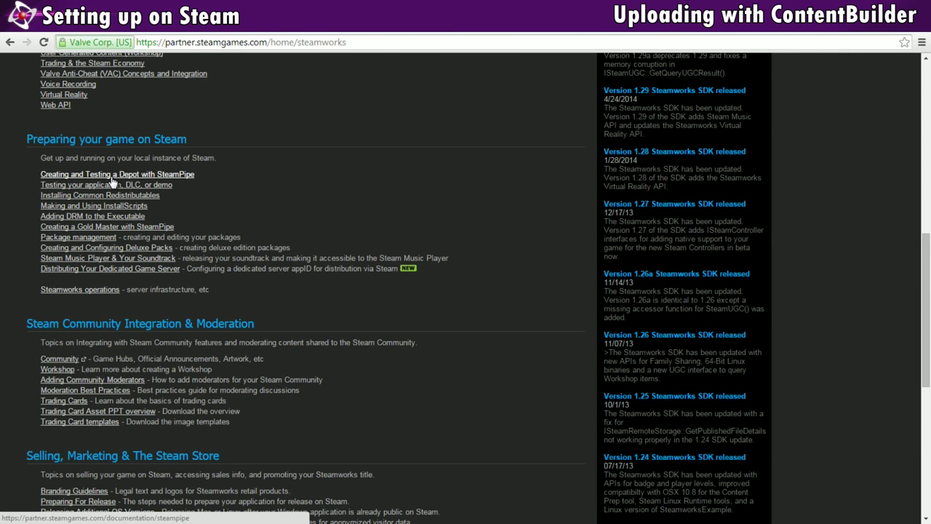
click(111, 175)
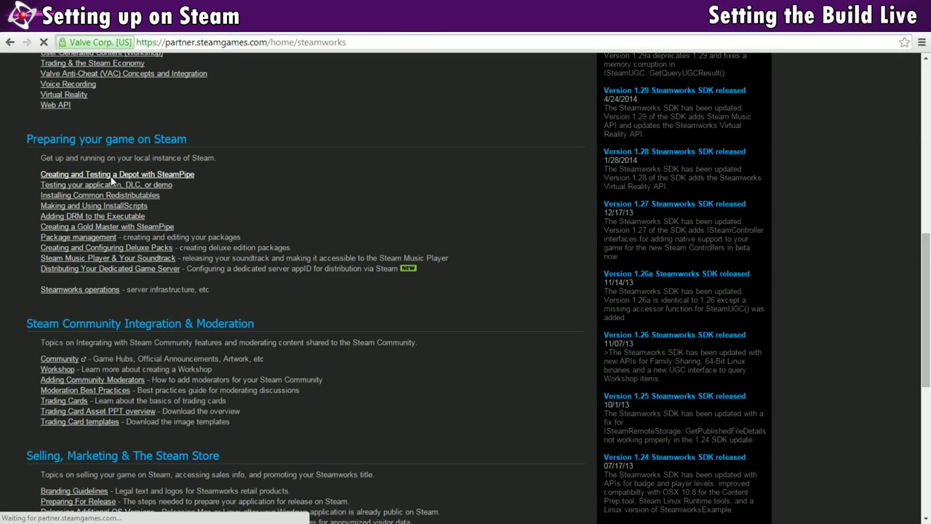
click(112, 178)
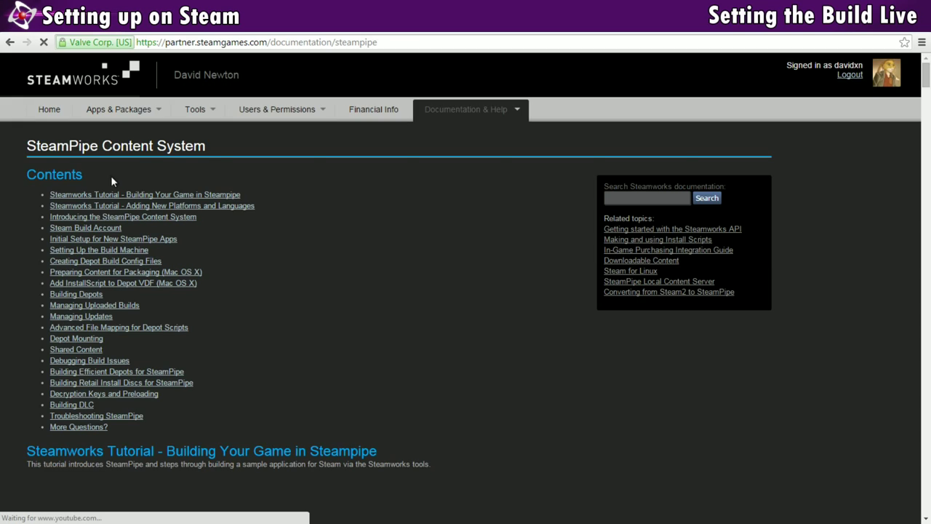
- From Steamworks home, open Crystal Towers 2's Steamworks settings and its Builds list
click(48, 110)
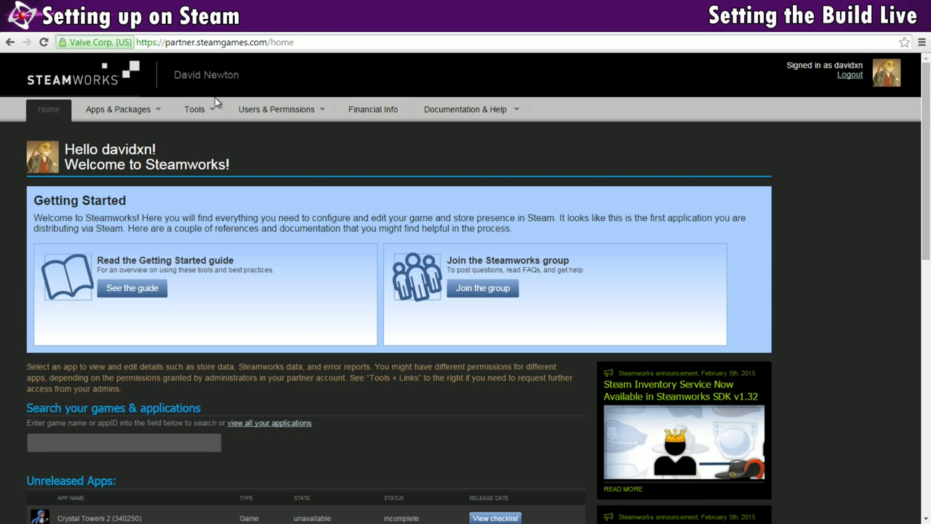
scroll(22, 236, down, 2)
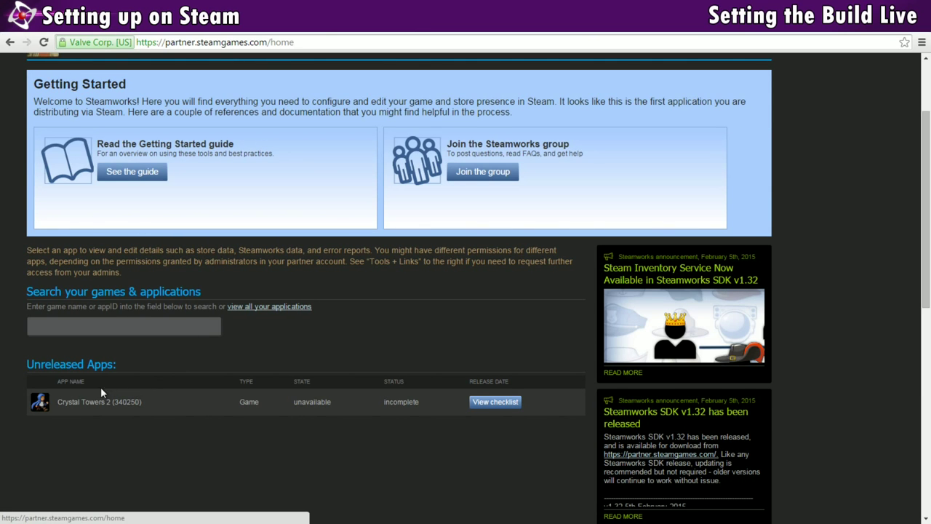
click(101, 402)
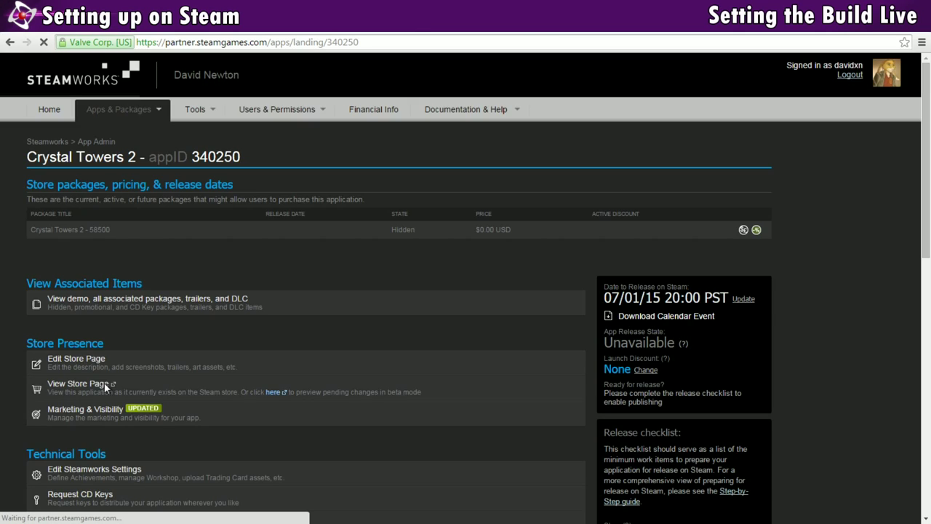
scroll(104, 381, down, 3)
click(94, 299)
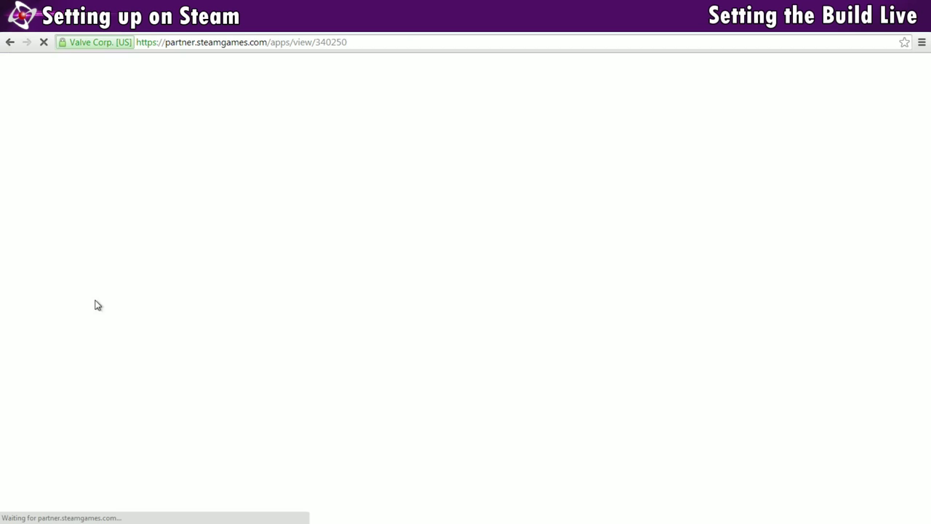
click(93, 198)
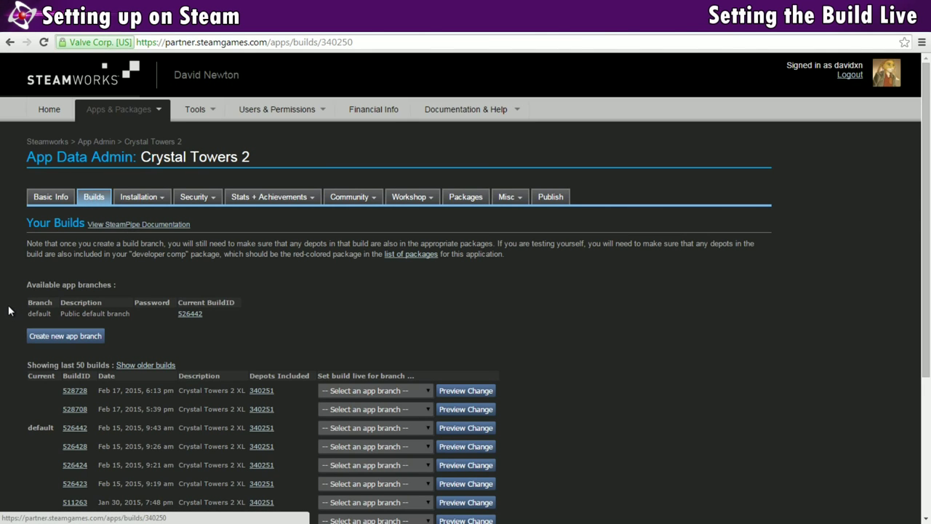
- Assign build 528728 to the default branch and preview the change from 526442
scroll(9, 310, down, 3)
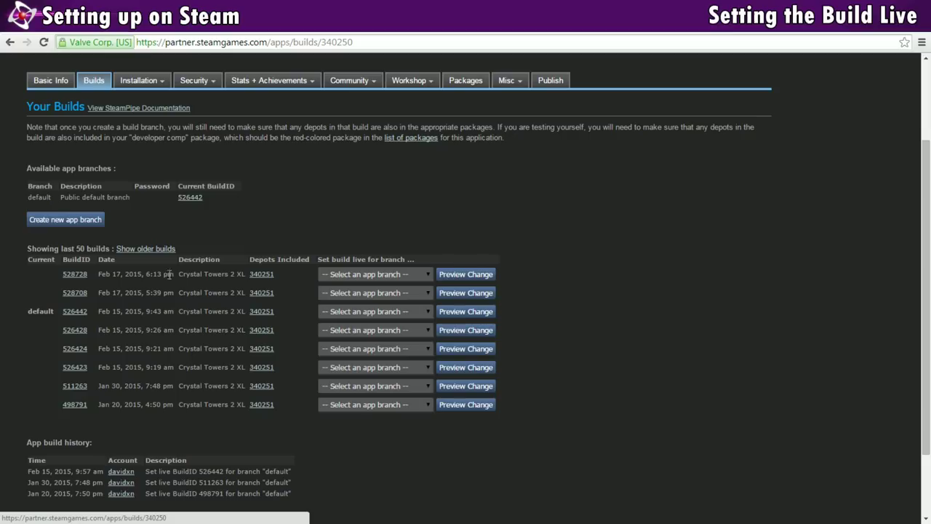
click(409, 277)
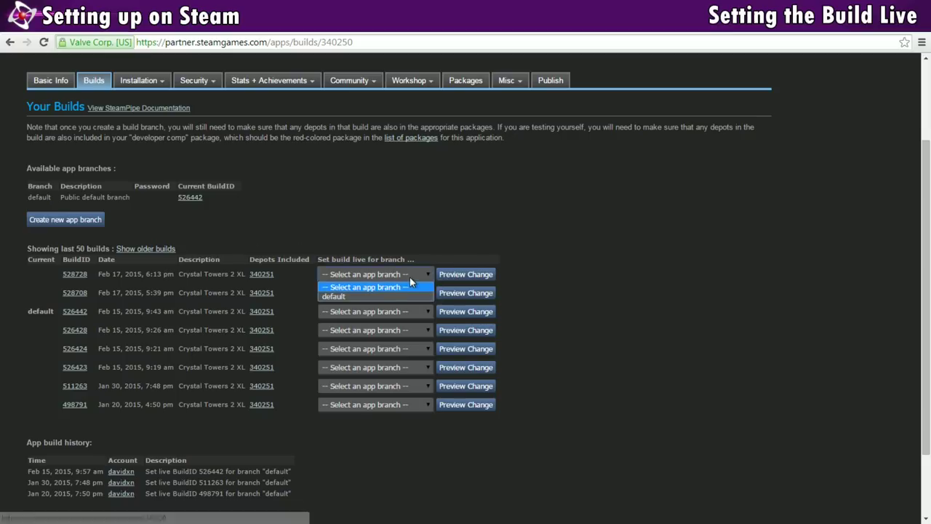
click(341, 295)
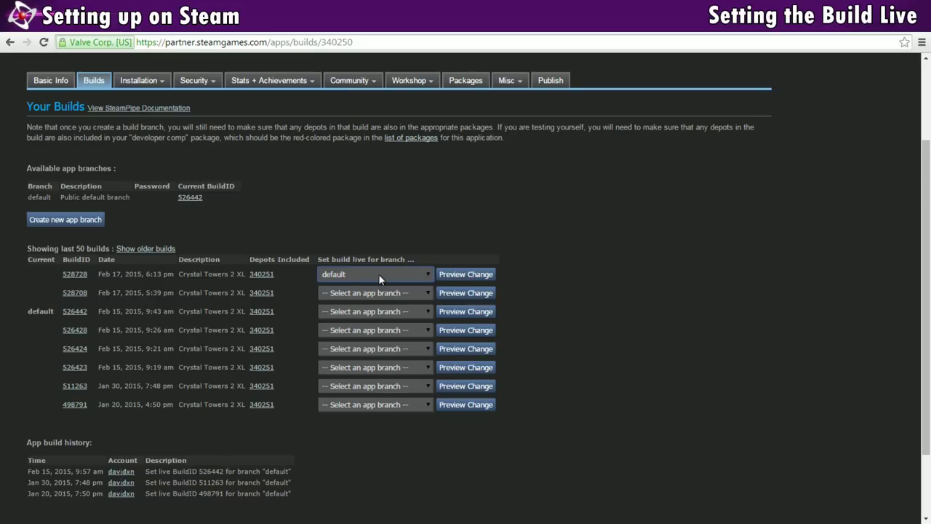
click(463, 279)
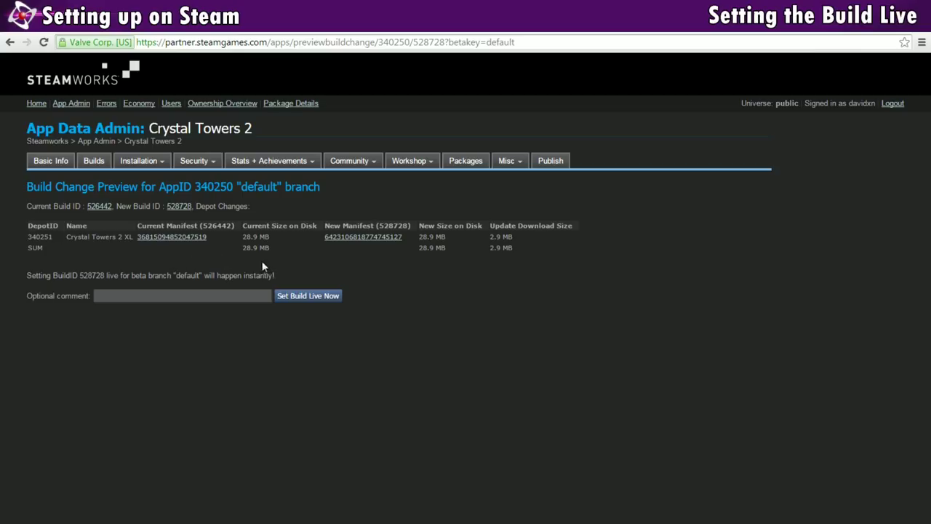
- Inspect the file list of the new build 528728 manifest
click(366, 235)
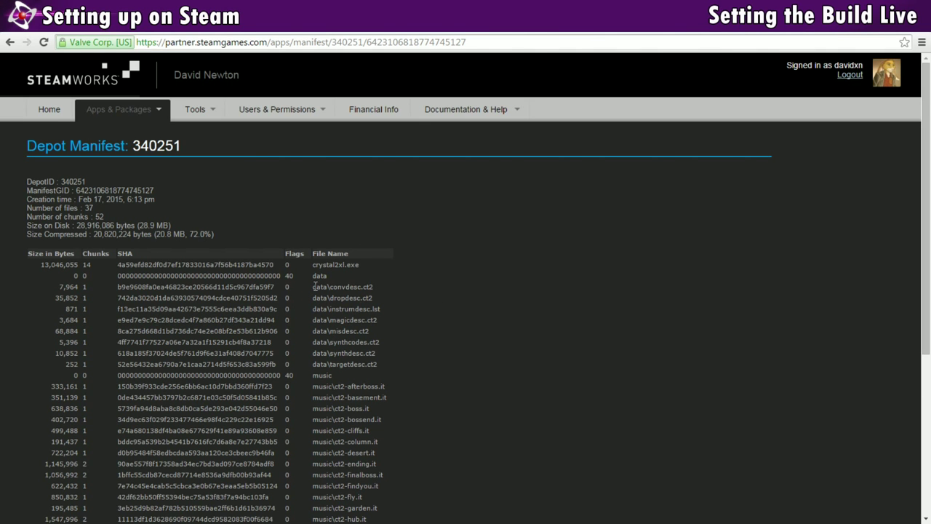
scroll(376, 271, down, 2)
scroll(386, 271, down, 3)
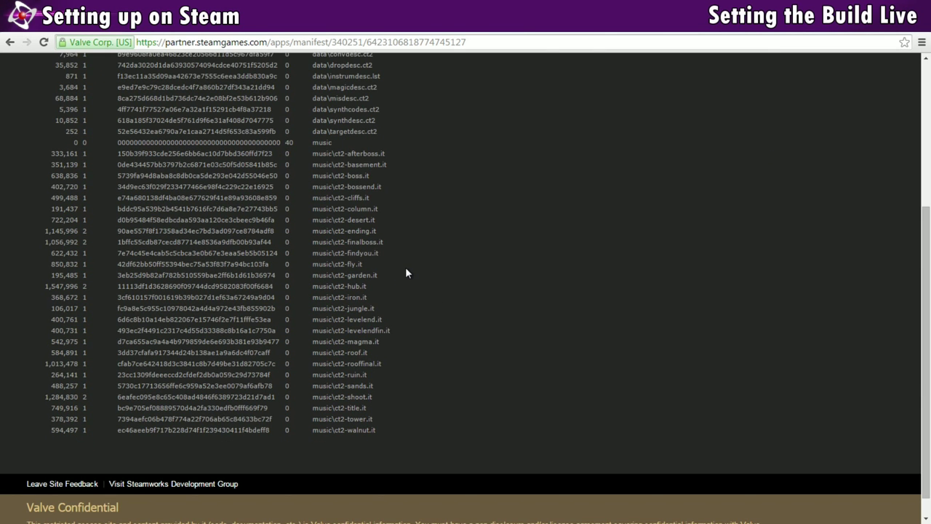
scroll(405, 272, up, 1)
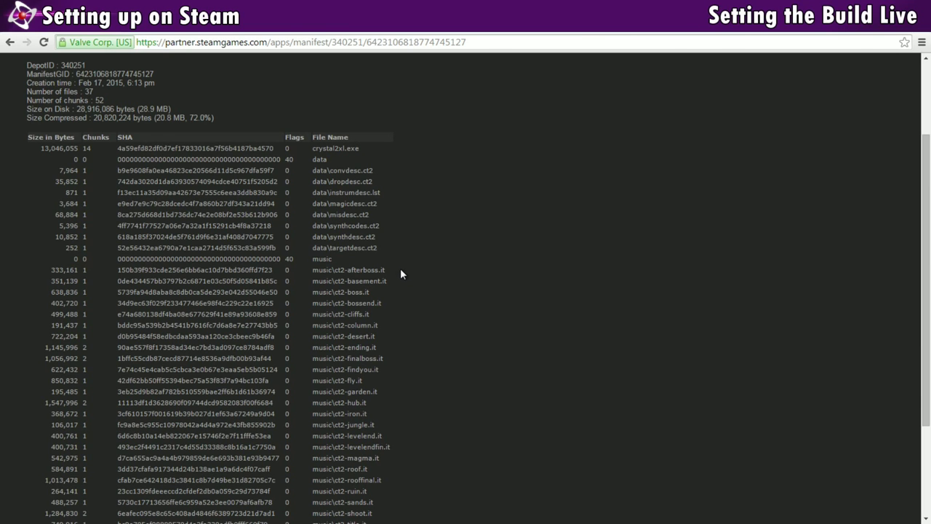
- Set build 528728 live on the default branch and confirm it
click(9, 42)
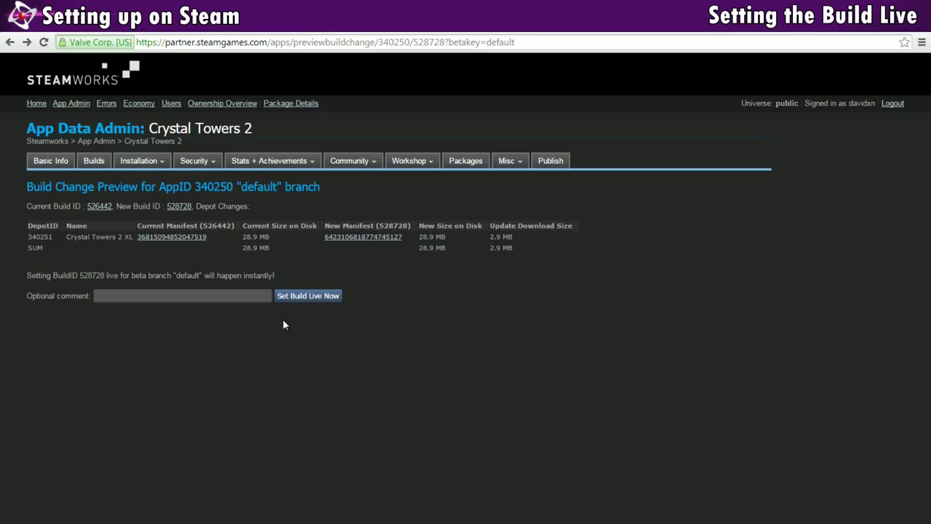
click(309, 296)
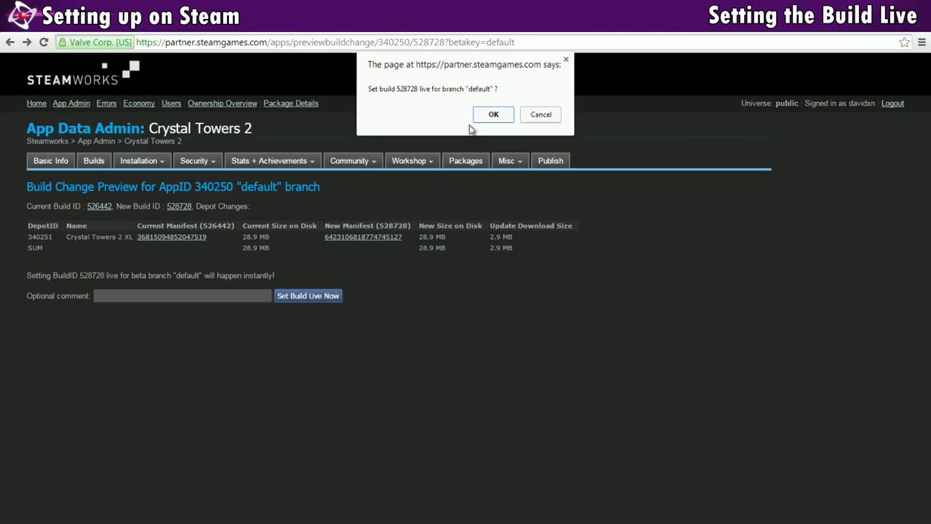
click(493, 114)
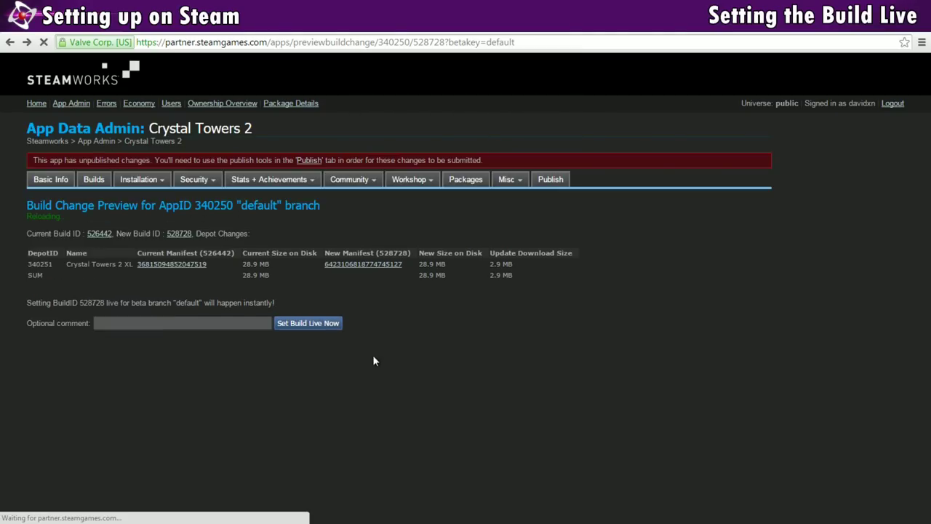
scroll(431, 277, down, 1)
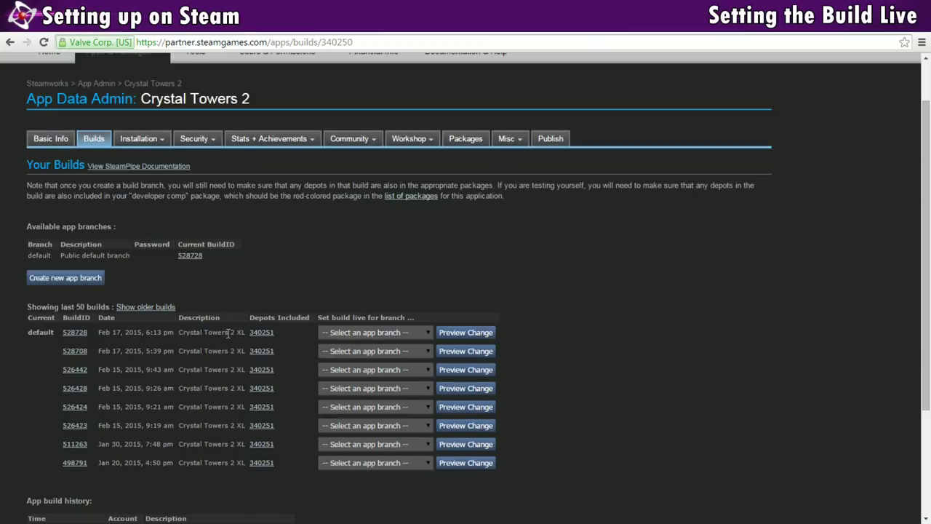
key(alt+Tab)
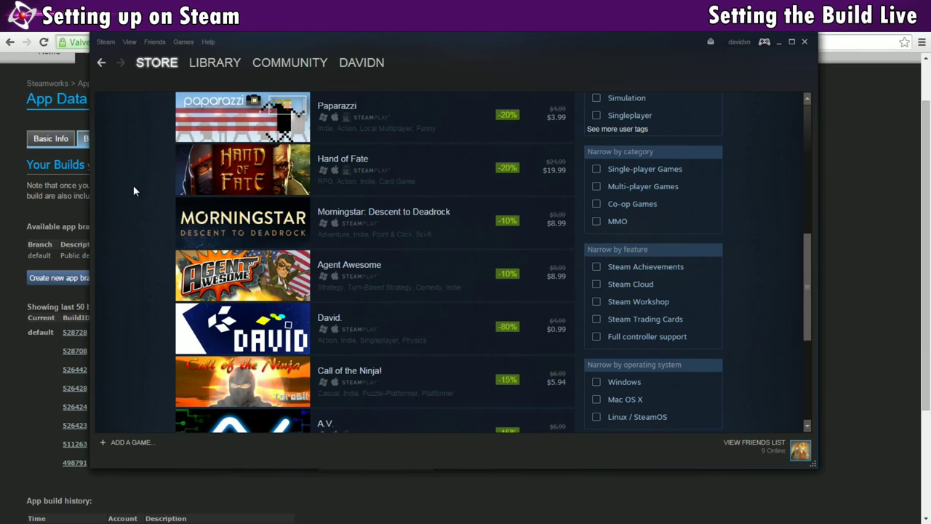
- Install Crystal Towers 2 from the Steam games library, accepting the wizard's defaults
click(184, 41)
click(189, 58)
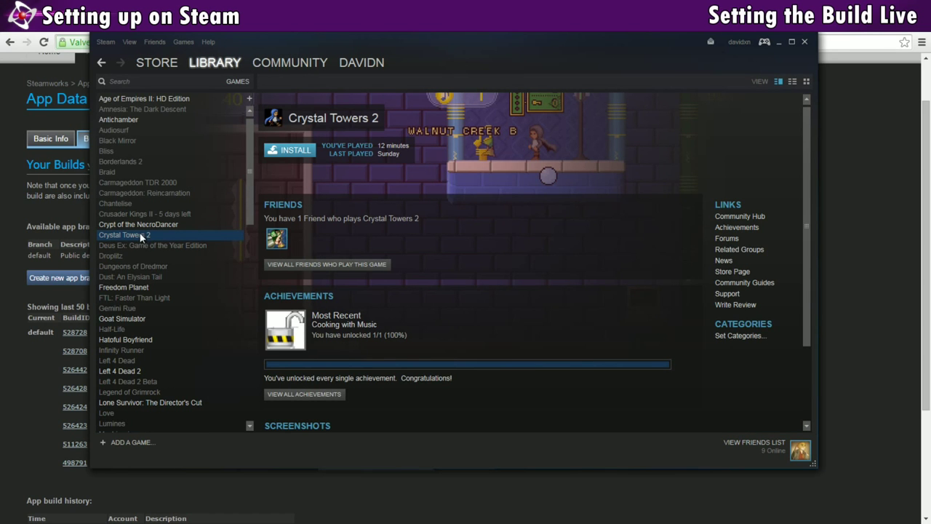
click(280, 150)
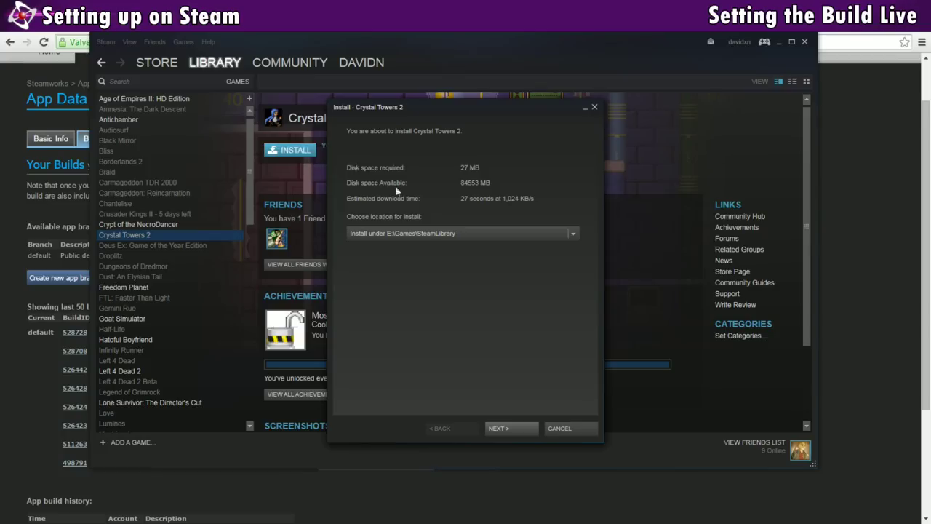
click(502, 429)
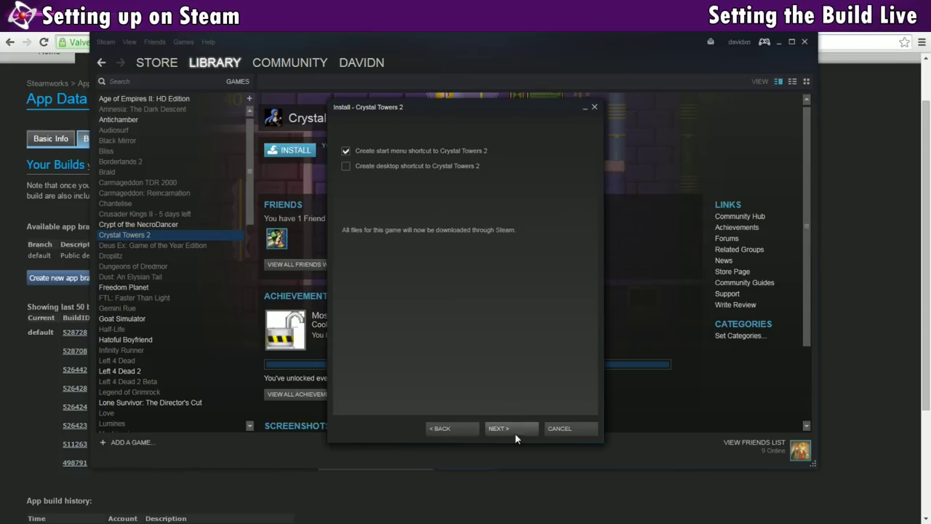
click(515, 435)
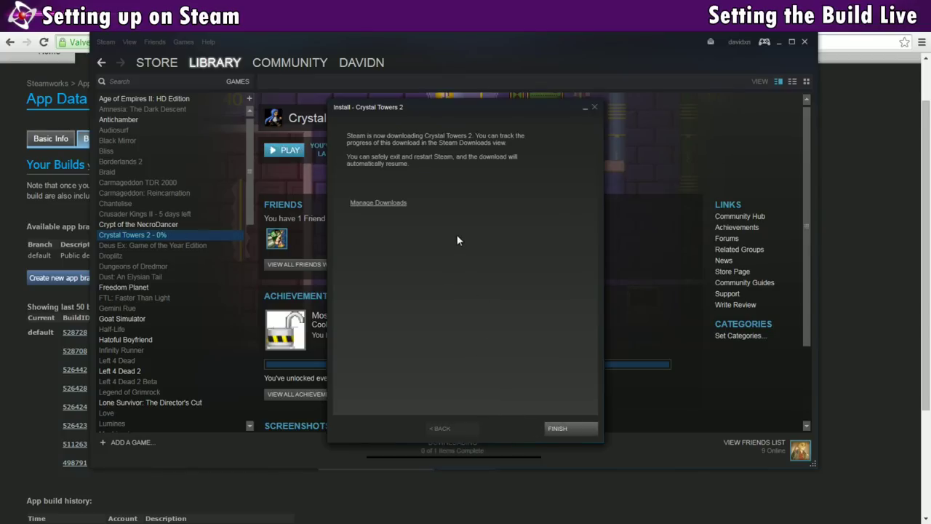
click(560, 429)
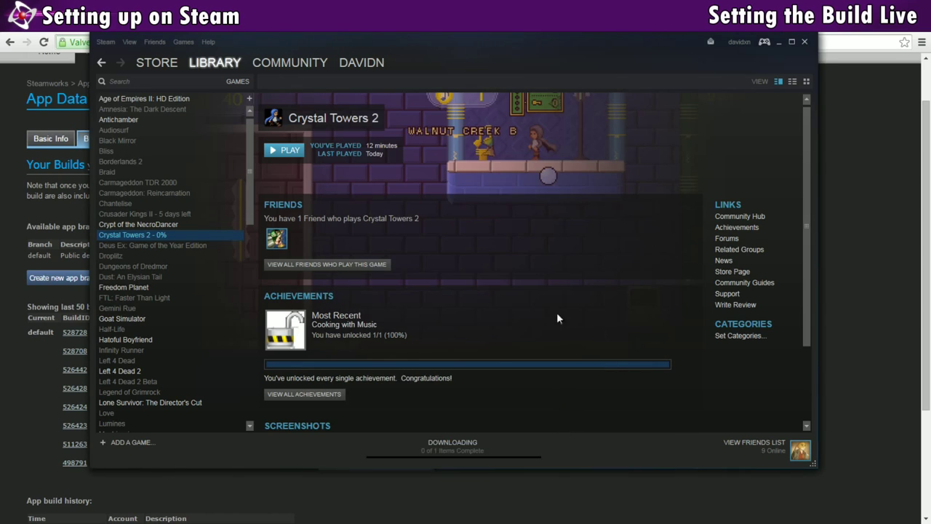
- Launch Crystal Towers 2 from the library and bring up the Steam overlay
right_click(166, 235)
click(181, 242)
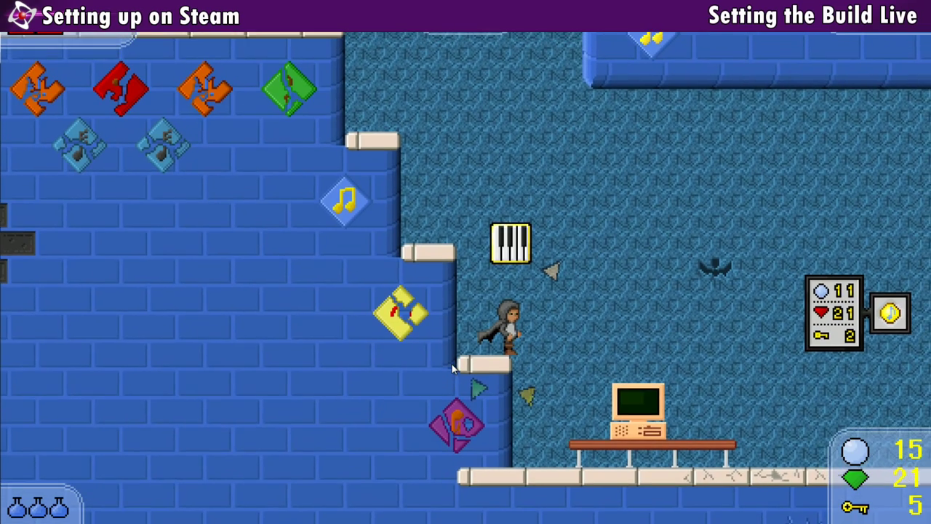
key(shift+Tab)
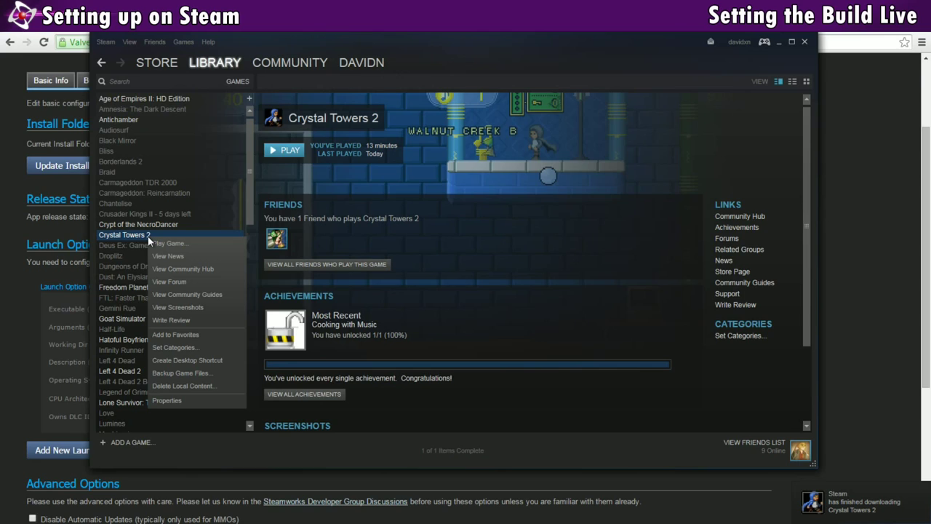
- Retry launching Crystal Towers 2, dismiss the missing-executable error, and browse its local files
click(166, 246)
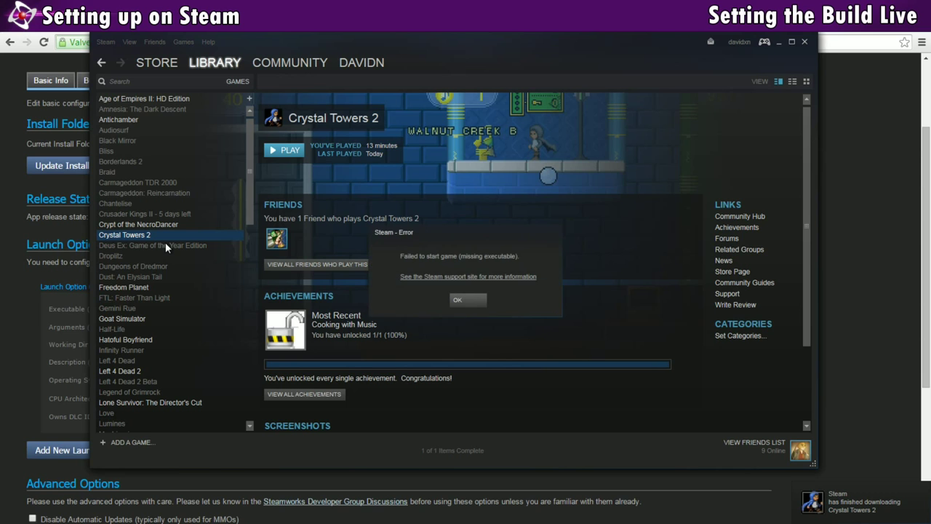
click(456, 299)
right_click(202, 236)
click(195, 401)
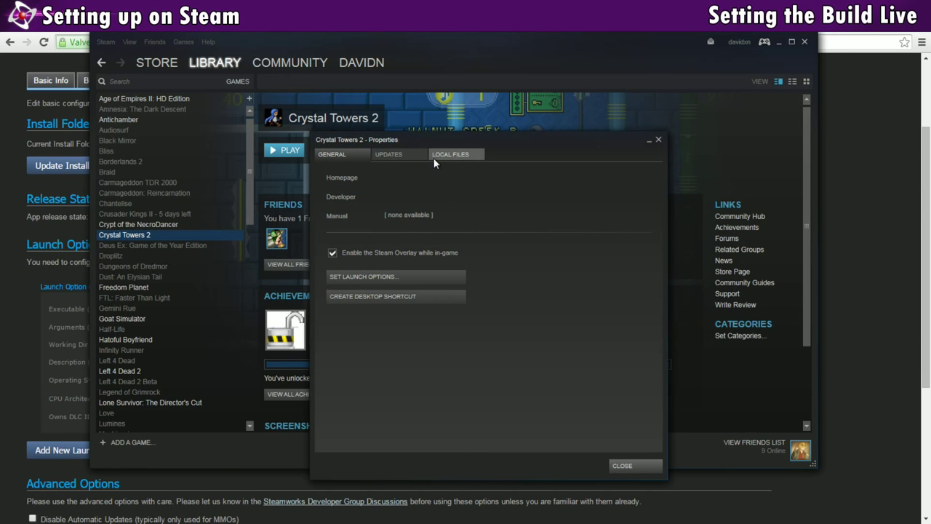
click(436, 155)
click(395, 201)
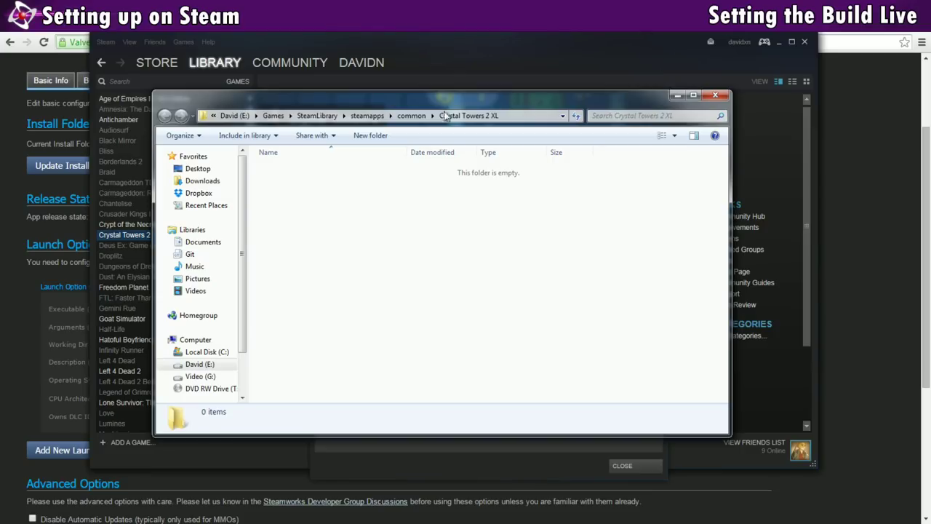
click(15, 291)
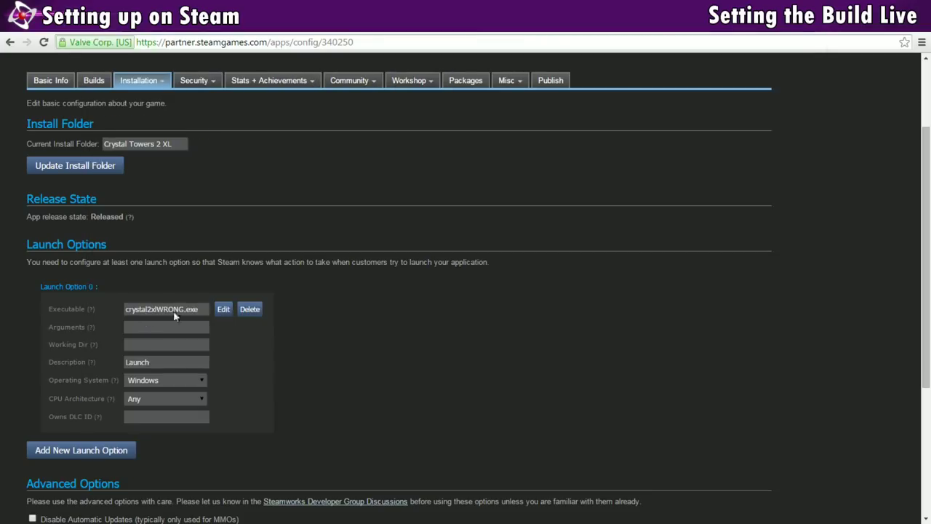
- Edit Launch Option 0, removing WRONG so the executable reads crystal2xl.exe, and update it
click(224, 309)
drag(184, 309, 164, 309)
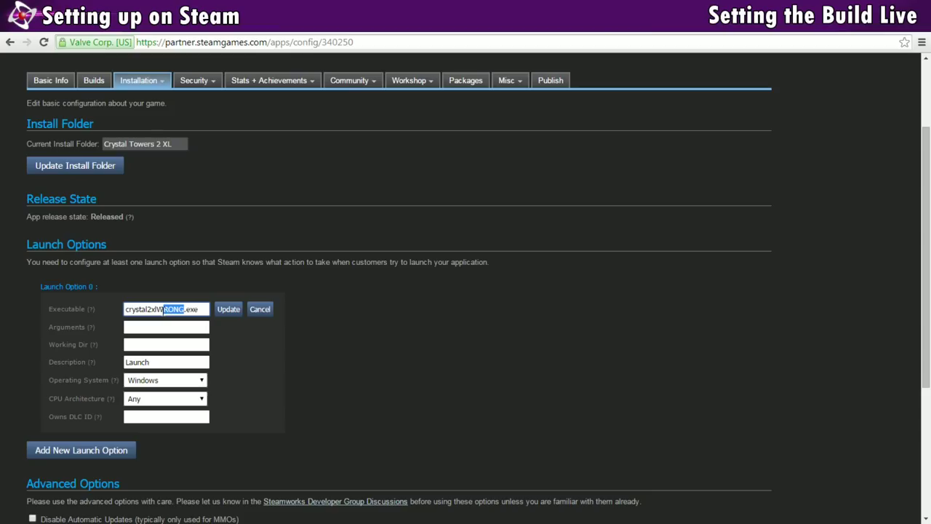
key(BackSpace)
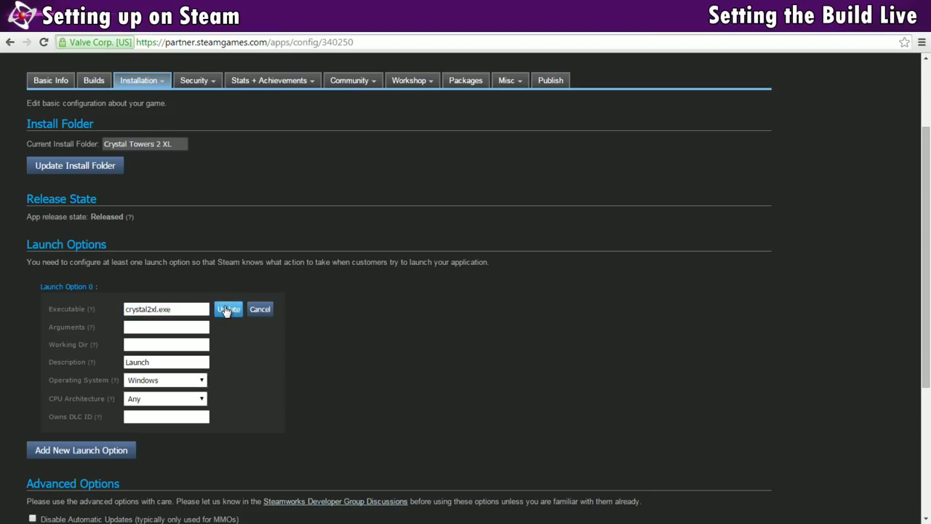
click(227, 309)
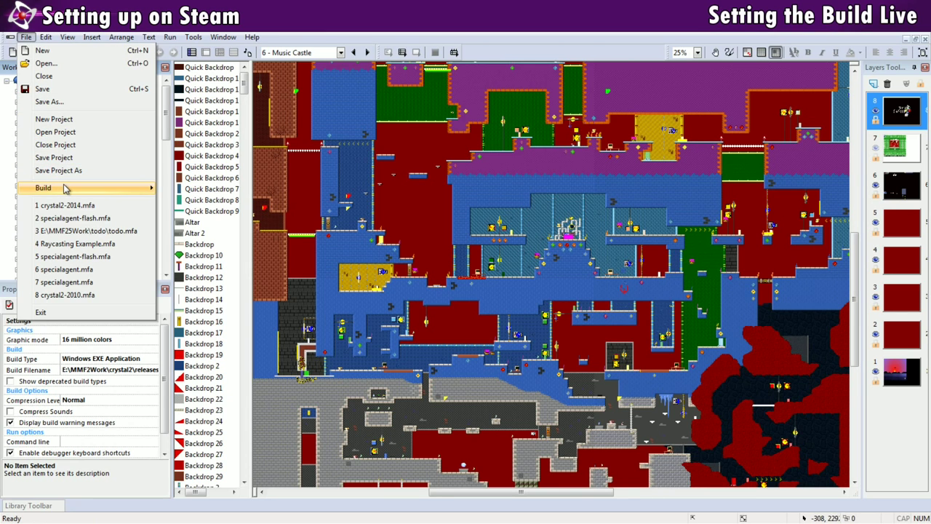
- Build the Clickteam project as application crystal2xl.exe, keeping the releases r2 output folder
mouse_move(64, 189)
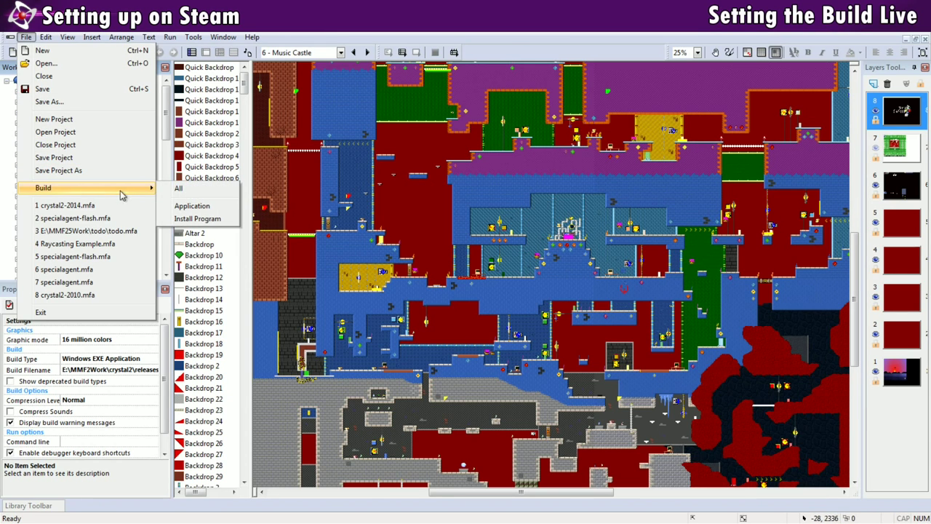
click(195, 208)
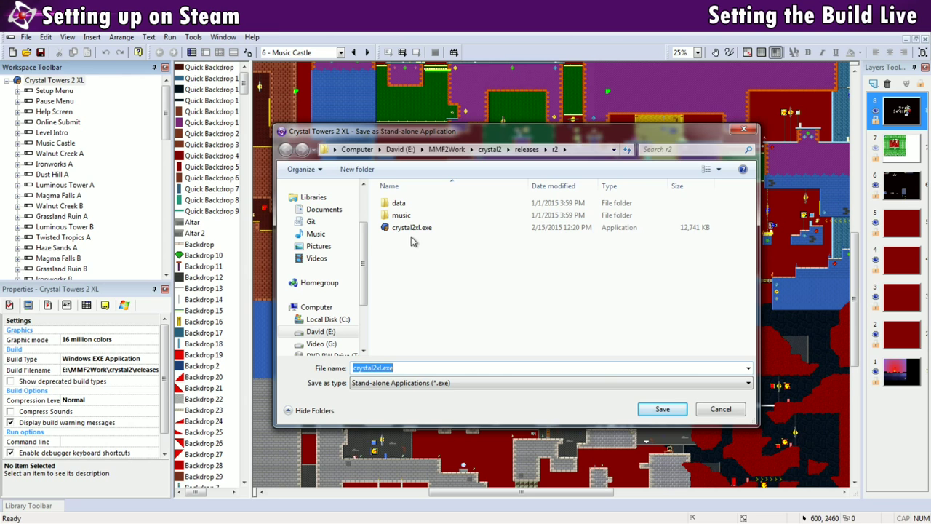
click(405, 367)
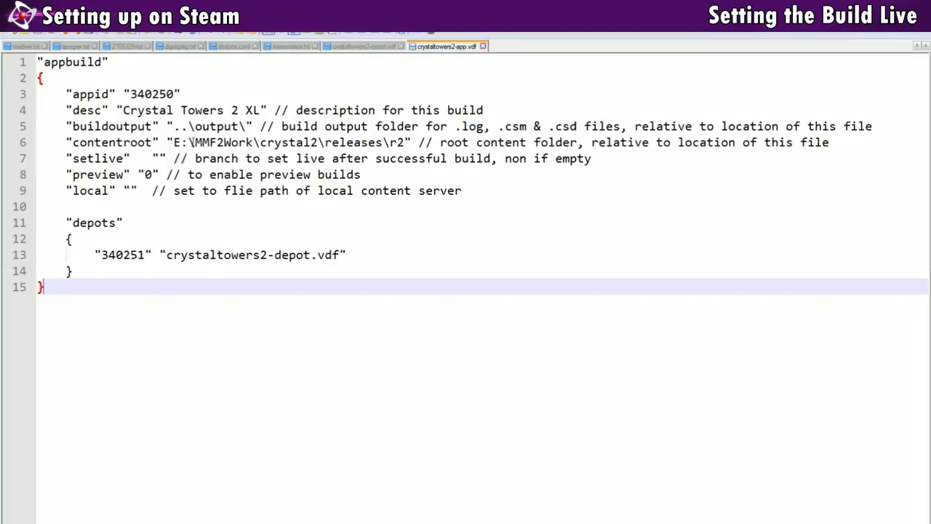
- Set setlive to "default" in the crystaltowers2-app.vdf app script
click(130, 72)
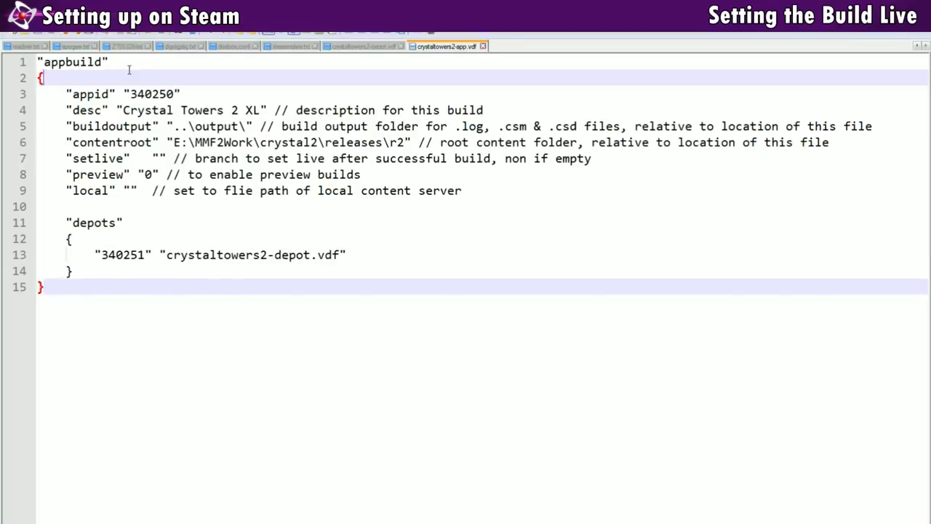
click(158, 158)
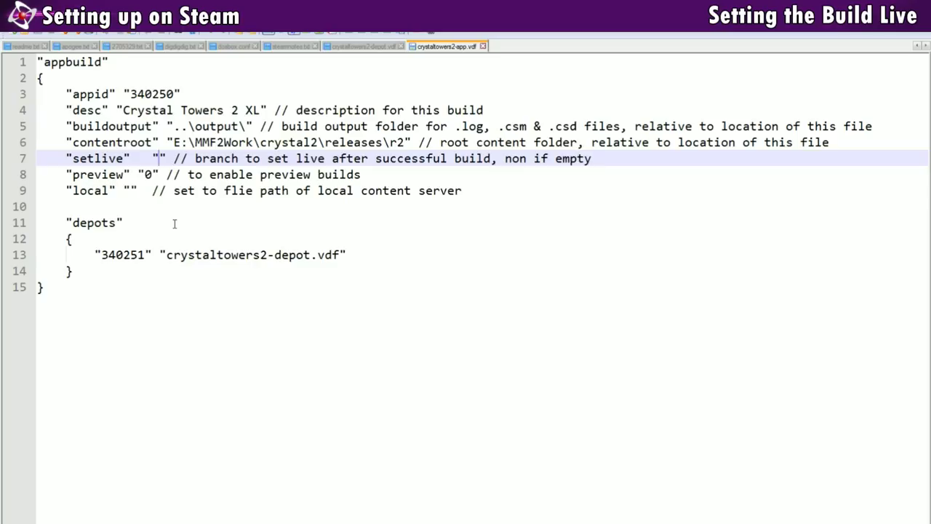
text(defau)
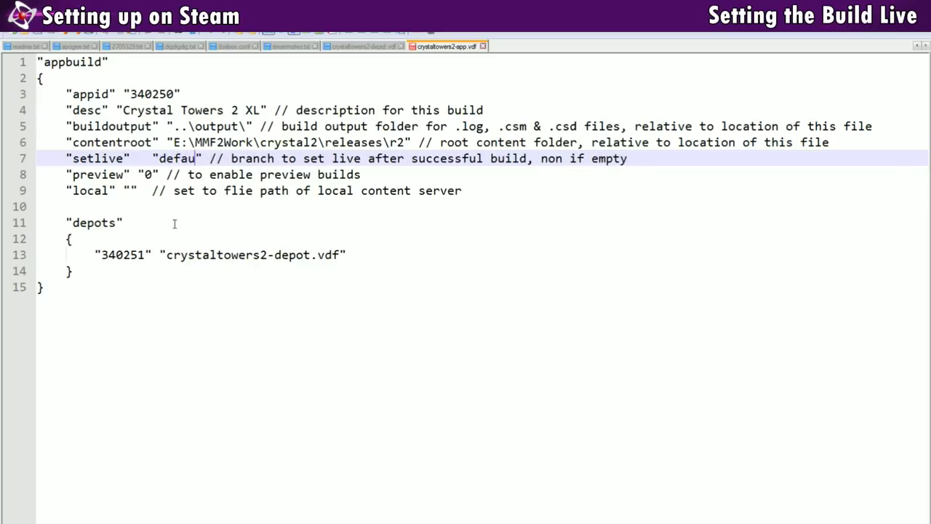
text(lt)
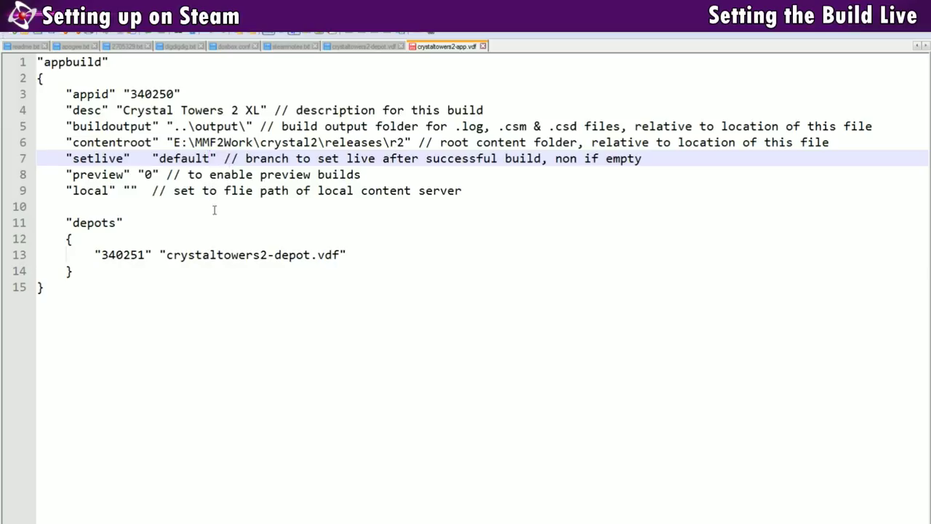
- Correct the 'flie' typo to 'file' in the line 9 comment, then go to the Crystal Towers 2 store page editor
click(214, 209)
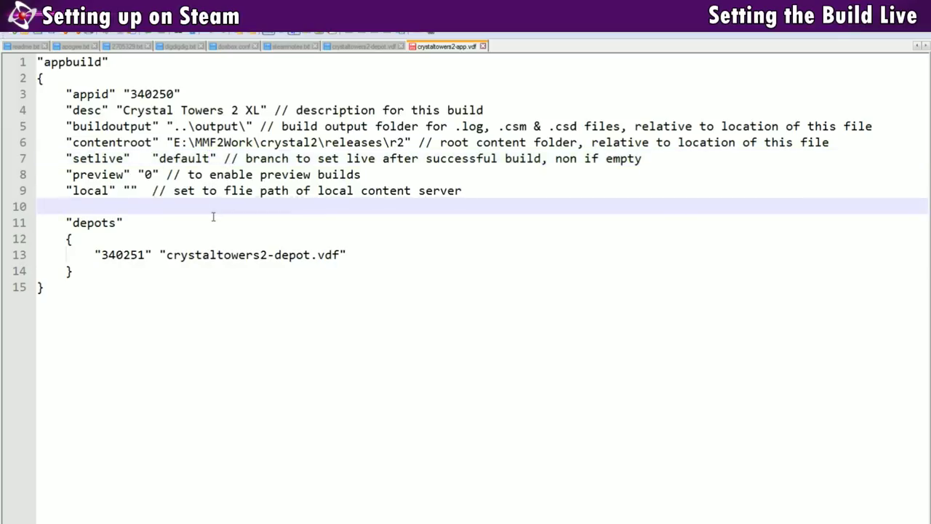
click(246, 190)
key(BackSpace)
key(BackSpace)
text(il)
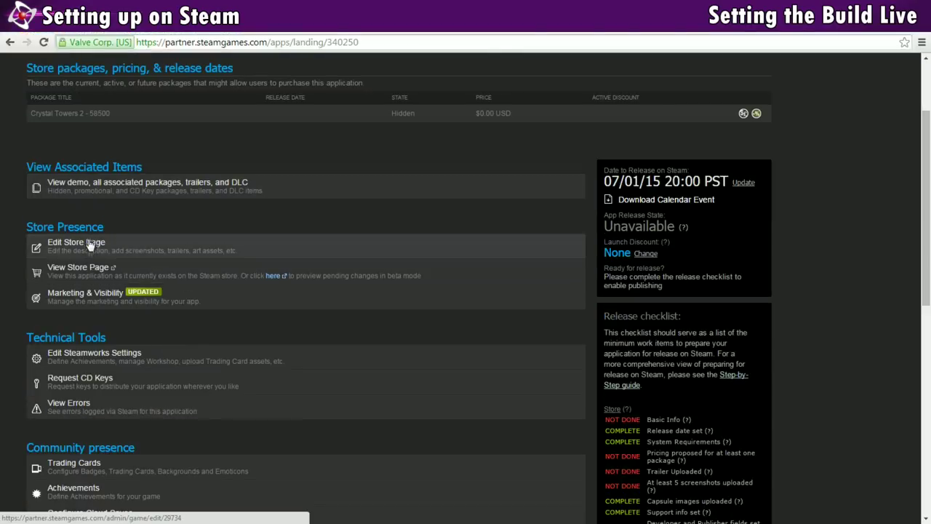
click(87, 244)
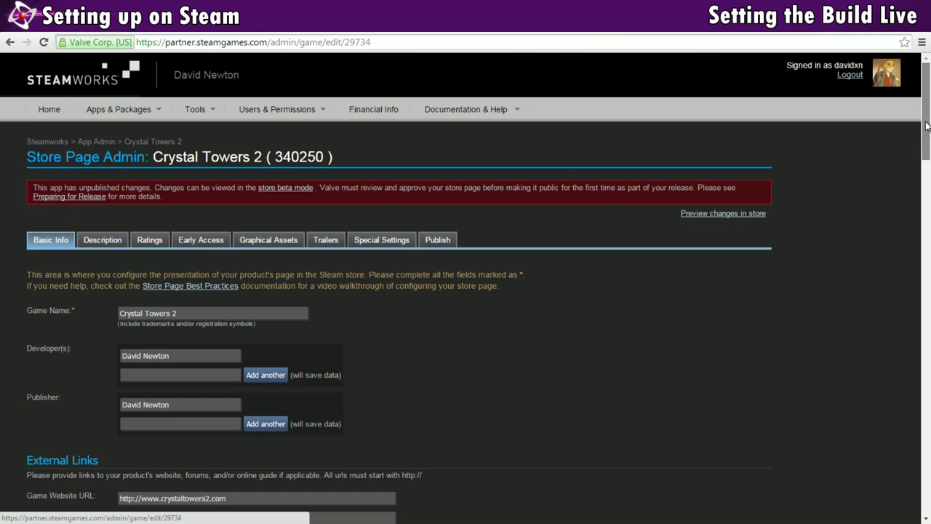
- Scroll through the Basic Info section of Crystal Towers 2's Store Page Admin
mouse_move(917, 132)
mouse_down()
mouse_move(928, 461)
mouse_move(923, 115)
mouse_up()
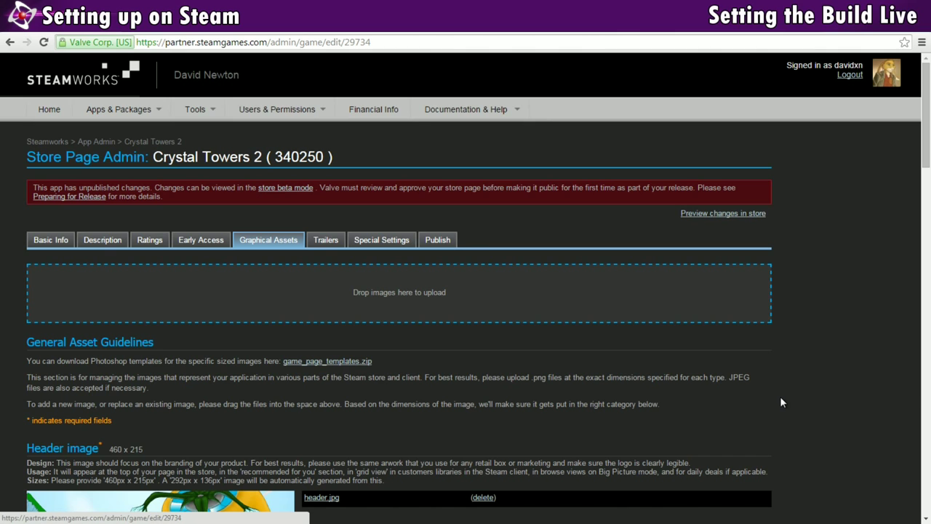